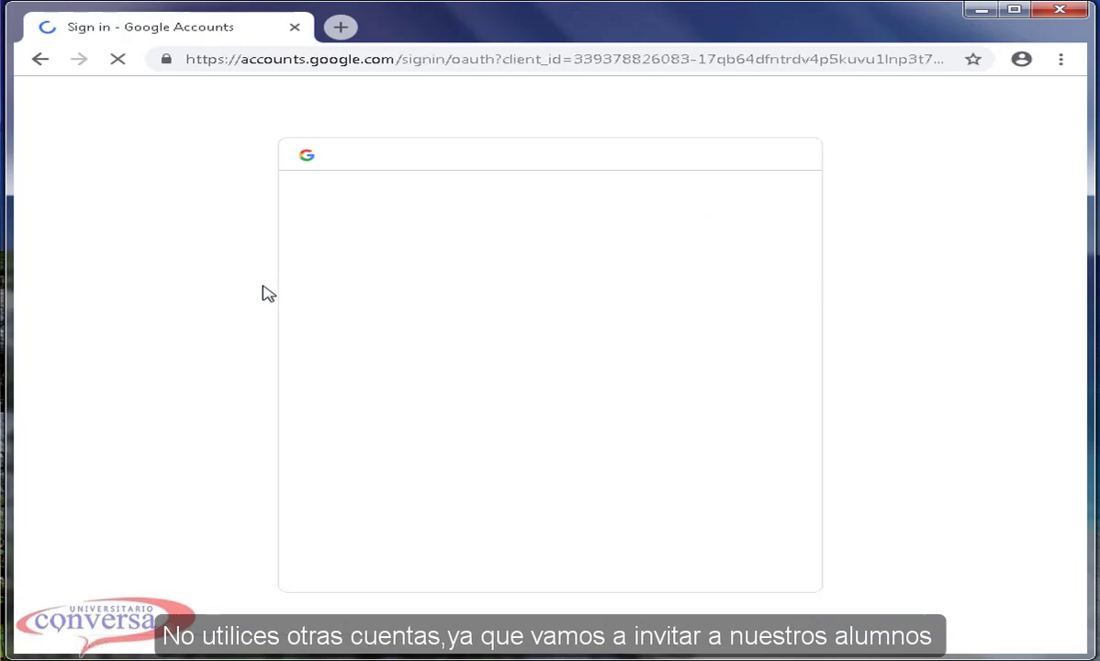
# Step: Sign in with the teacher's institutional Google e-mail and account password, and allow Edmodo the requested access
pyautogui.click(437, 338)
pyautogui.hotkey('ctrl', 'v')
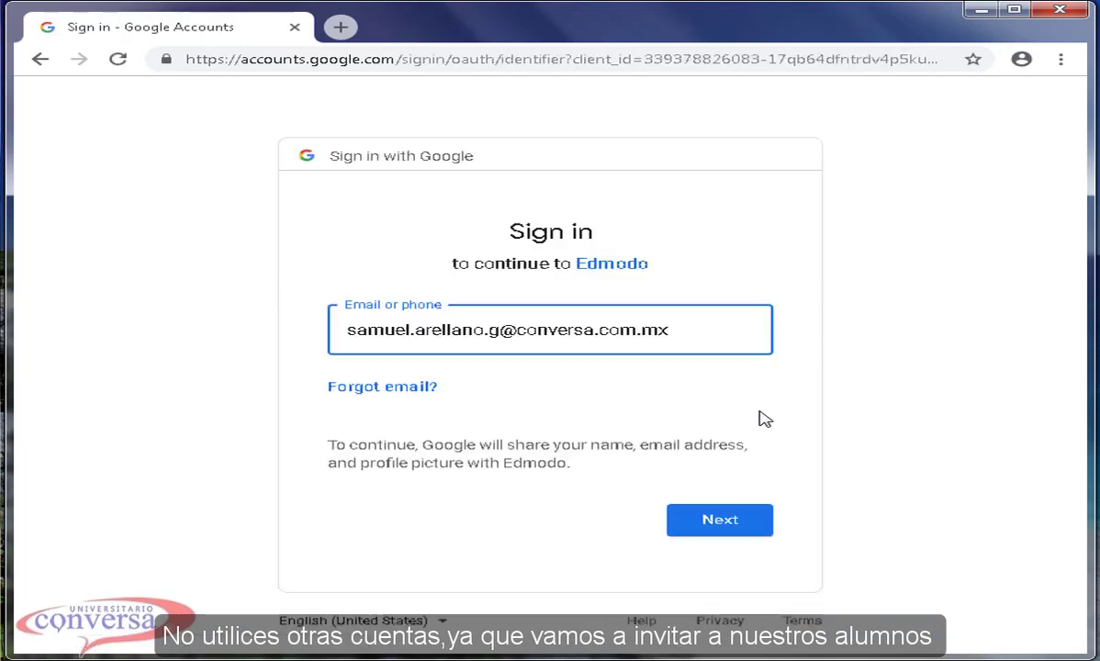
pyautogui.click(719, 528)
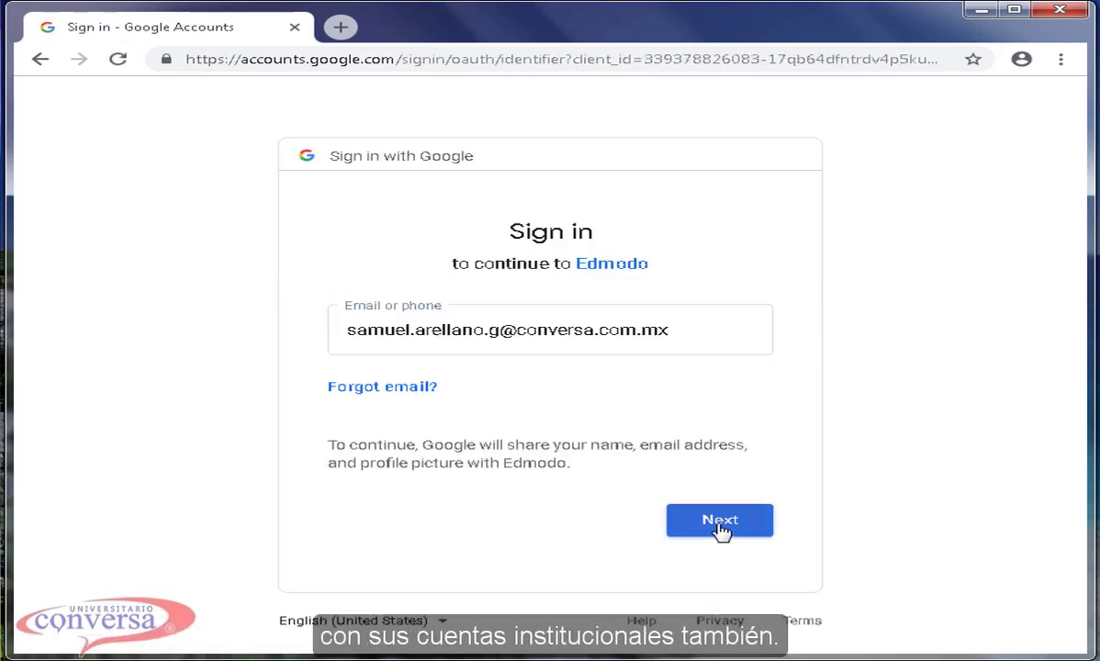
pyautogui.hotkey('ctrl', 'v')
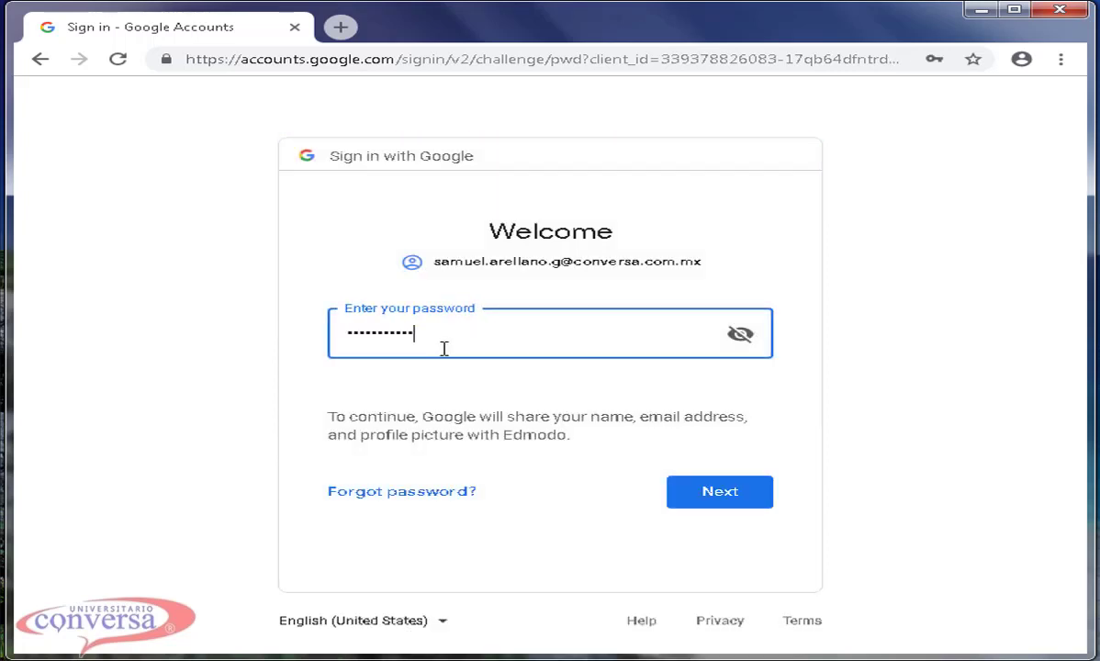
pyautogui.click(745, 496)
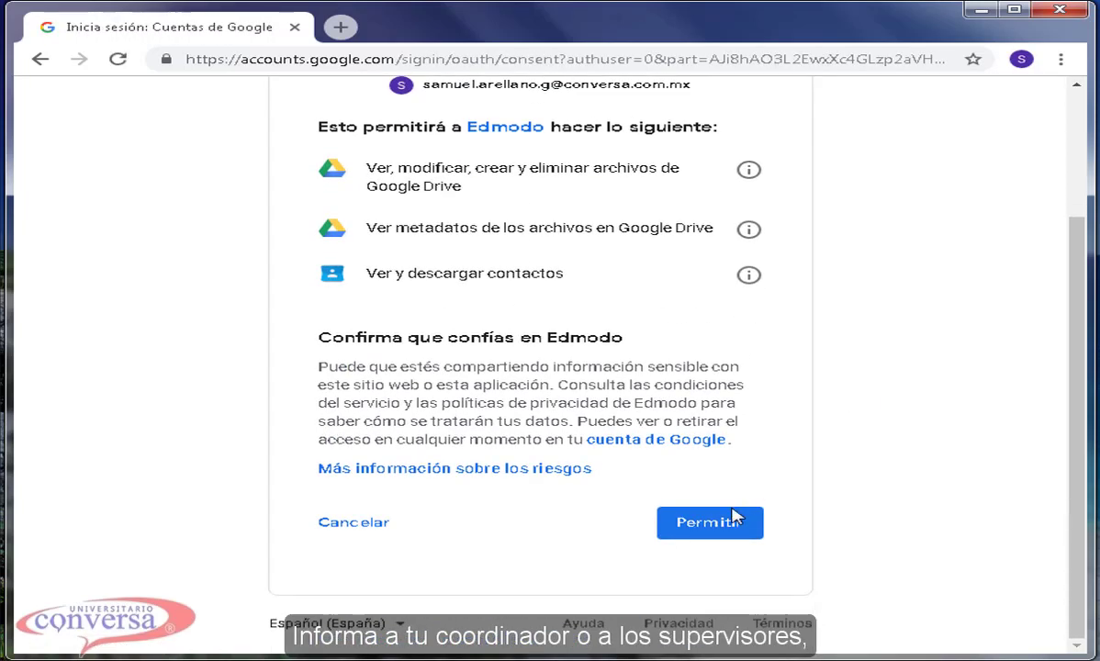
pyautogui.click(725, 524)
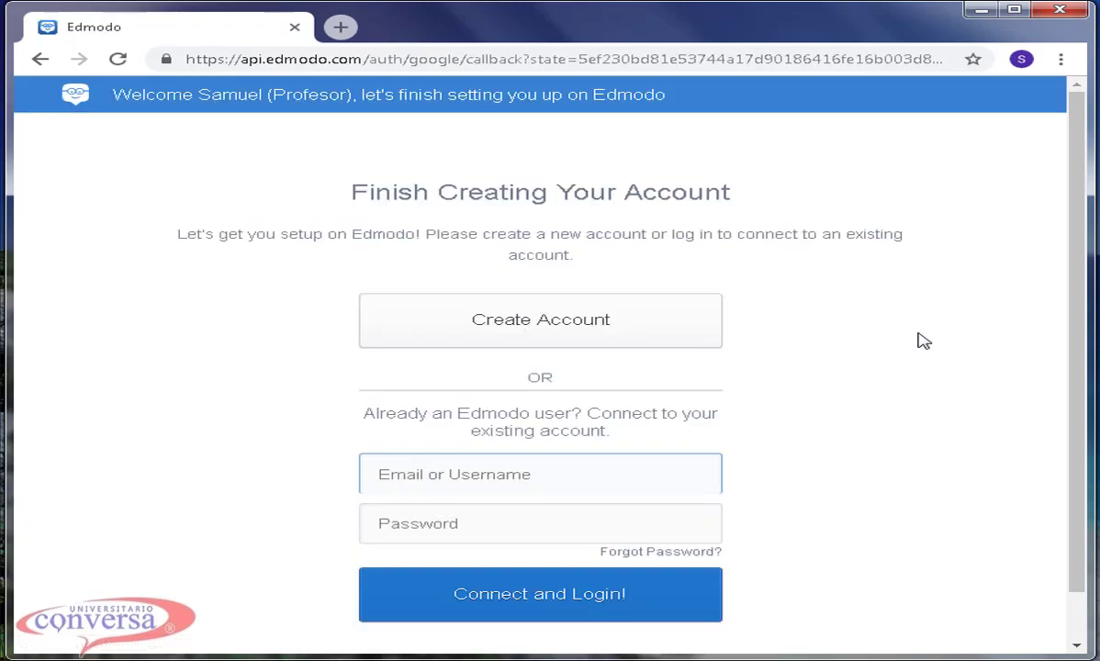
# Step: Create a new Edmodo account with the prefilled name and join the school Universitario Conversa in CDMX, Mexico
pyautogui.click(594, 330)
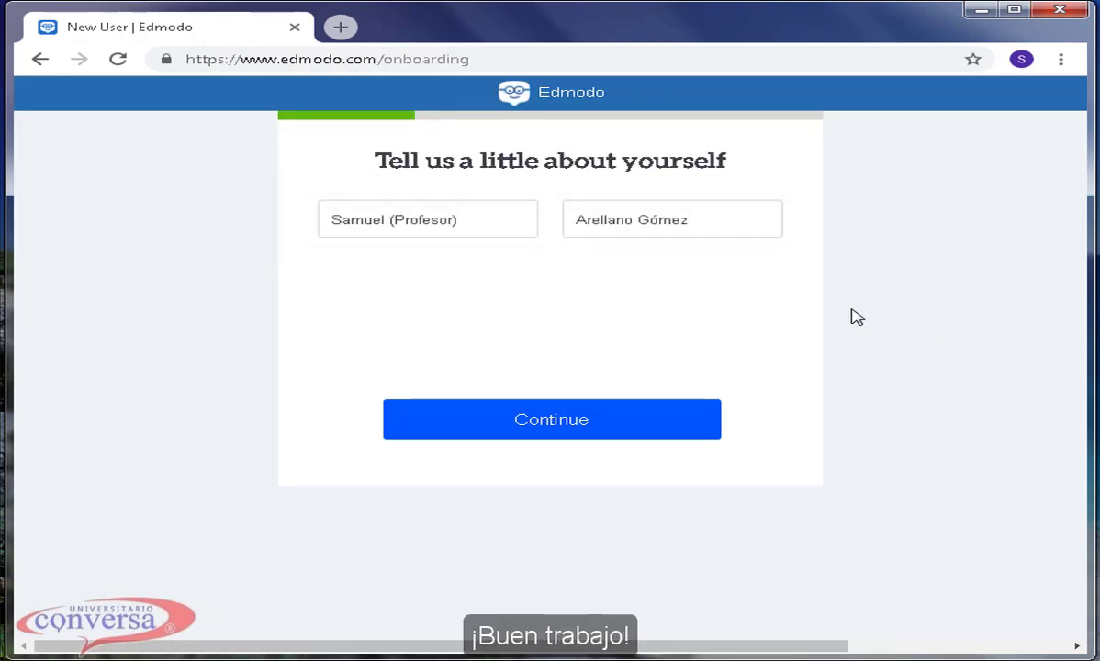
pyautogui.click(618, 418)
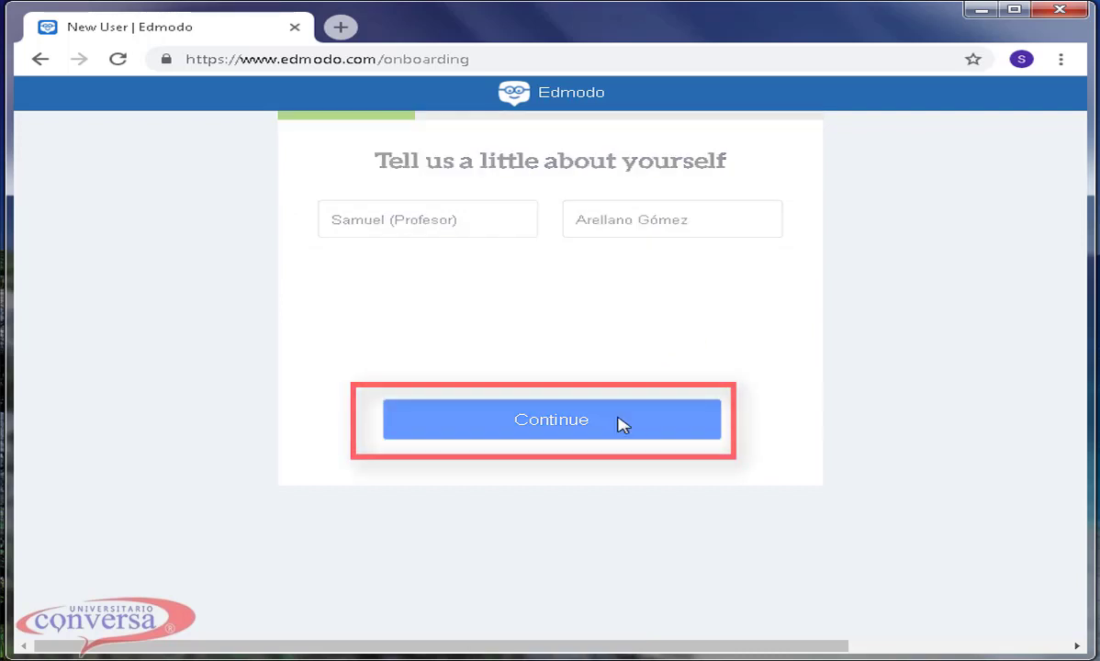
pyautogui.click(438, 321)
pyautogui.write('Universitario Conversa')
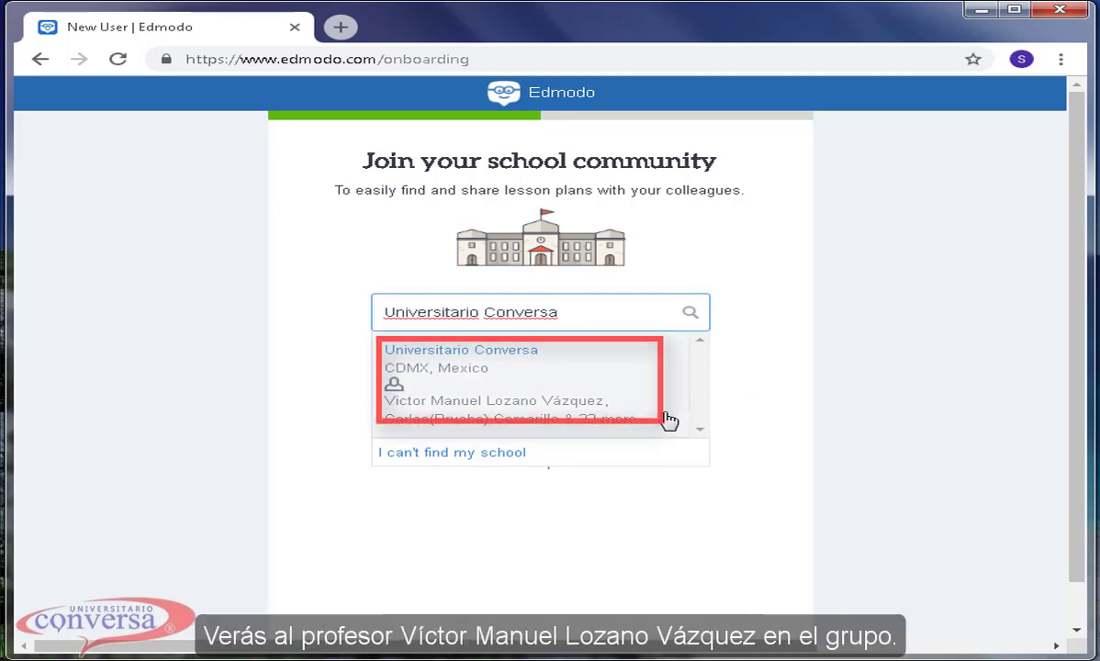
pyautogui.click(668, 420)
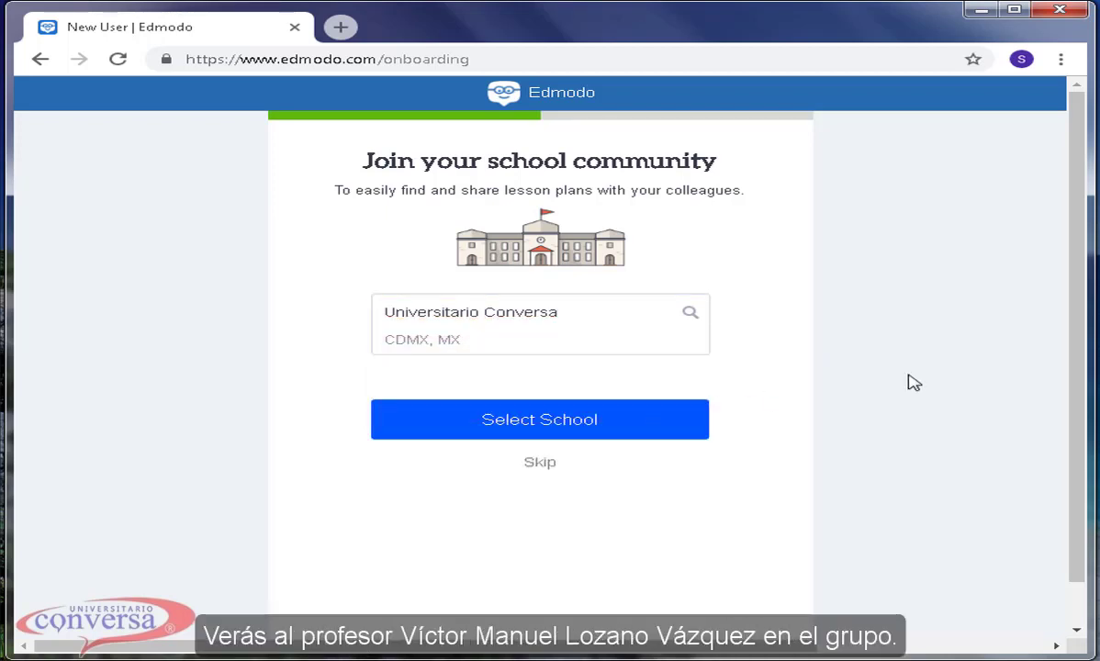
pyautogui.click(626, 433)
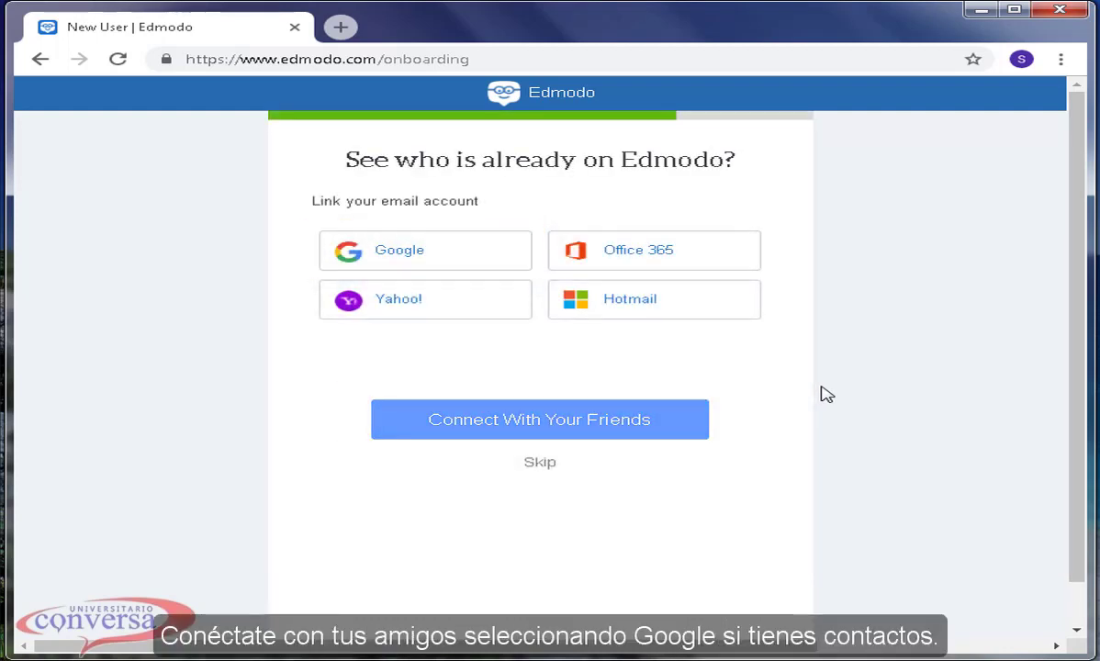
# Step: Skip linking an e-mail account and get started with the option to set up the first class
pyautogui.click(548, 473)
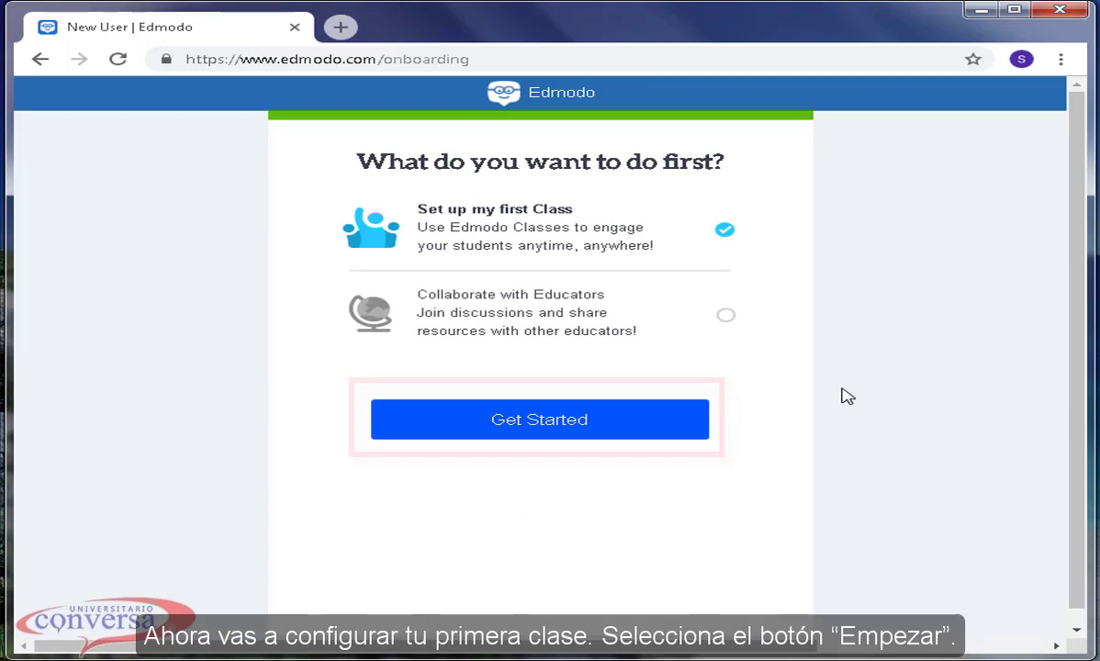
pyautogui.click(566, 427)
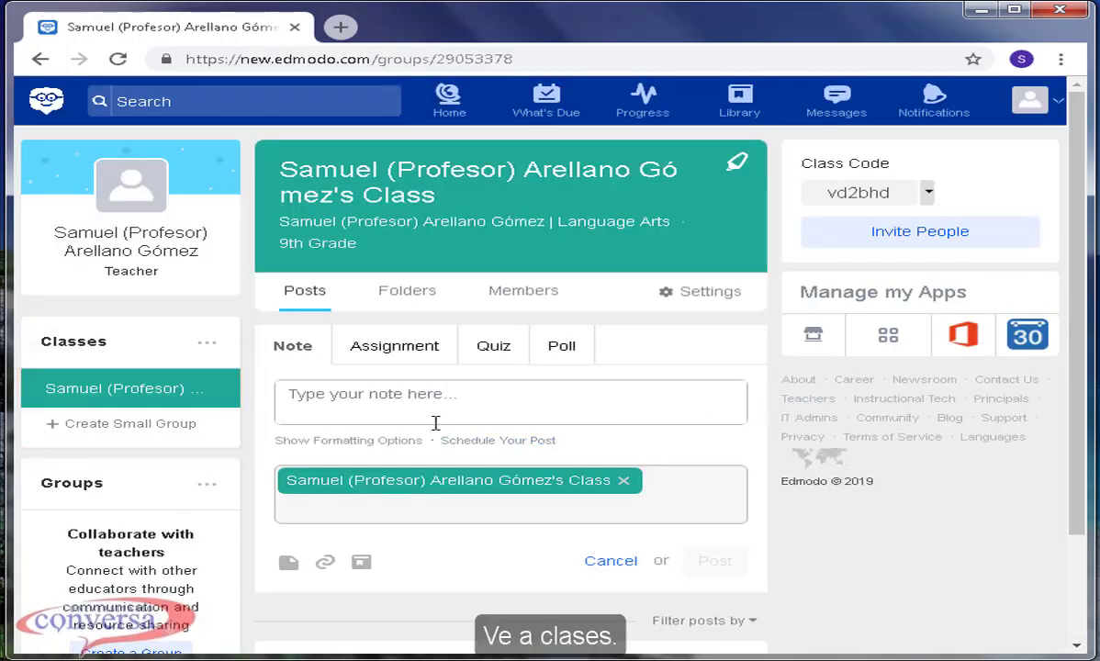
# Step: Start a new class named Book 1 and paste the description listing its topics, from introducing yourself to likes and dislikes
pyautogui.click(213, 345)
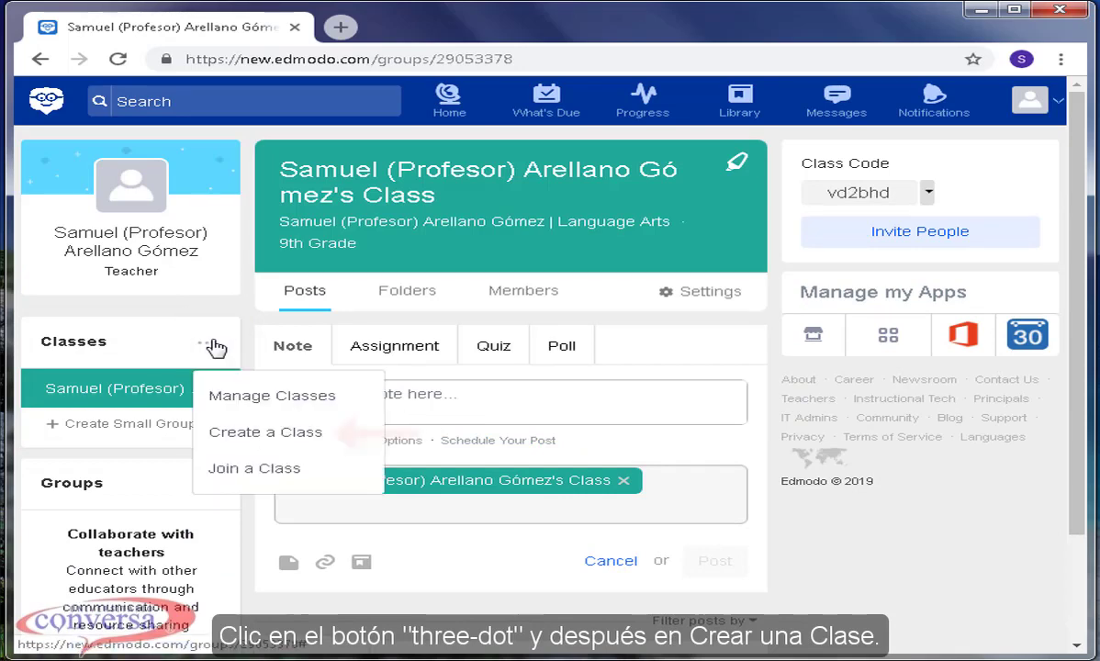
pyautogui.click(274, 437)
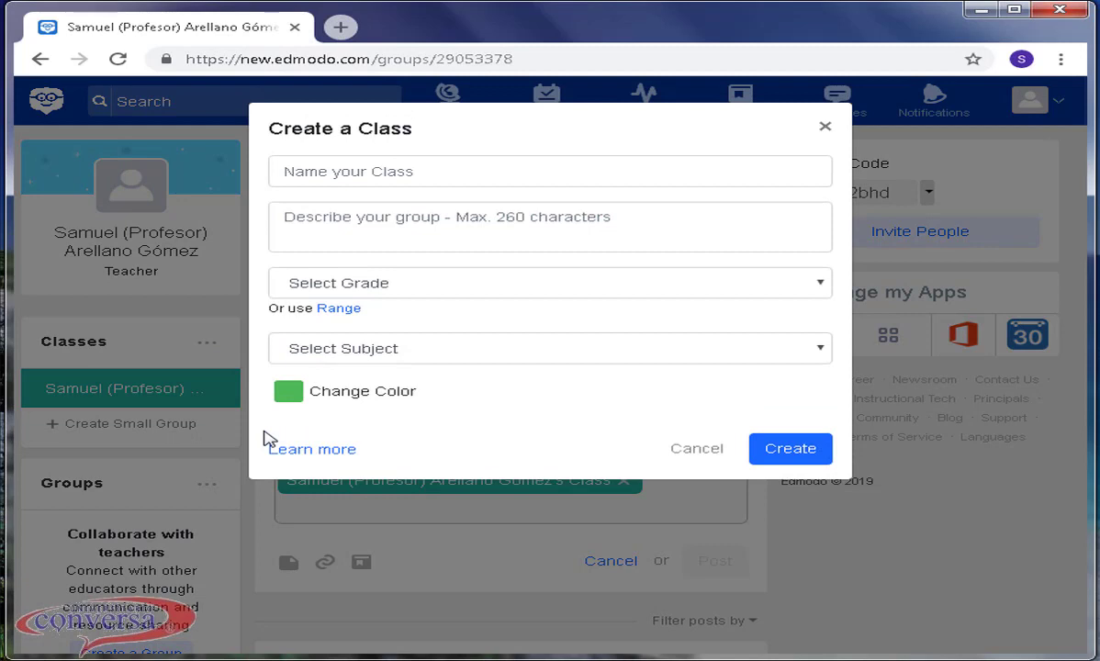
pyautogui.click(345, 174)
pyautogui.write('Book 1')
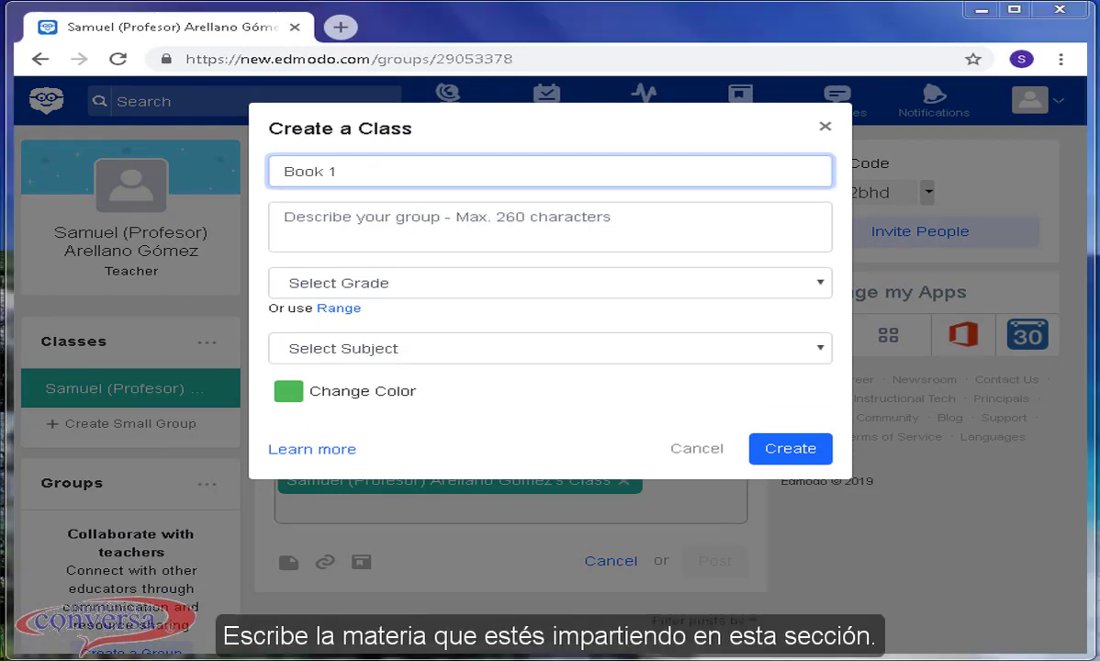
pyautogui.click(325, 224)
pyautogui.hotkey('ctrl', 'v')
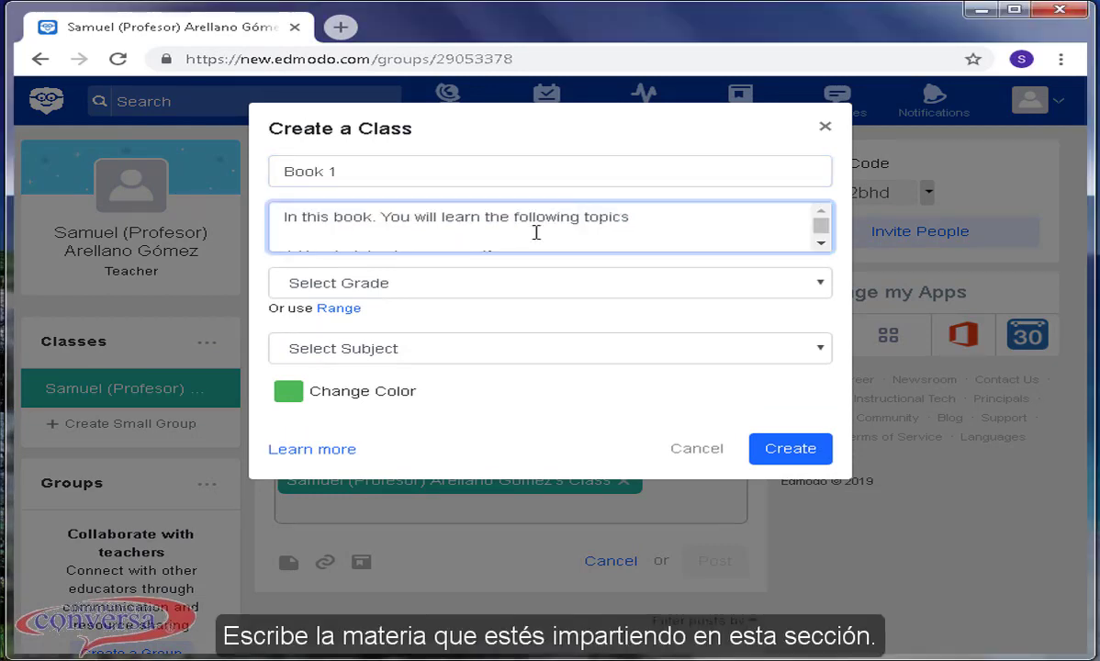
pyautogui.click(822, 244)
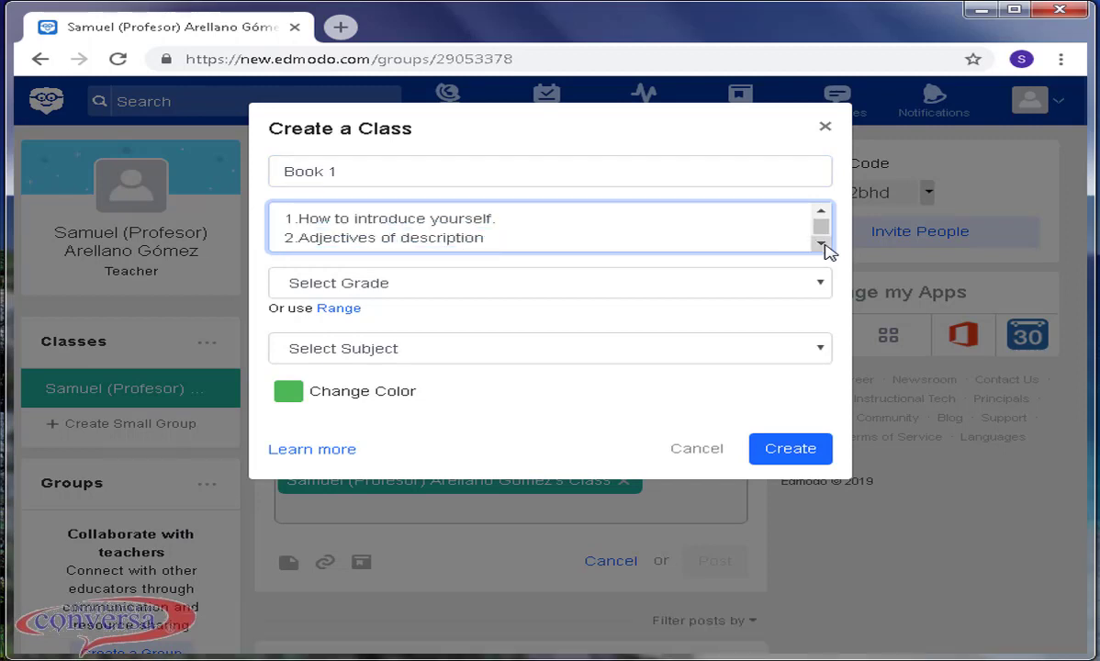
pyautogui.click(822, 244)
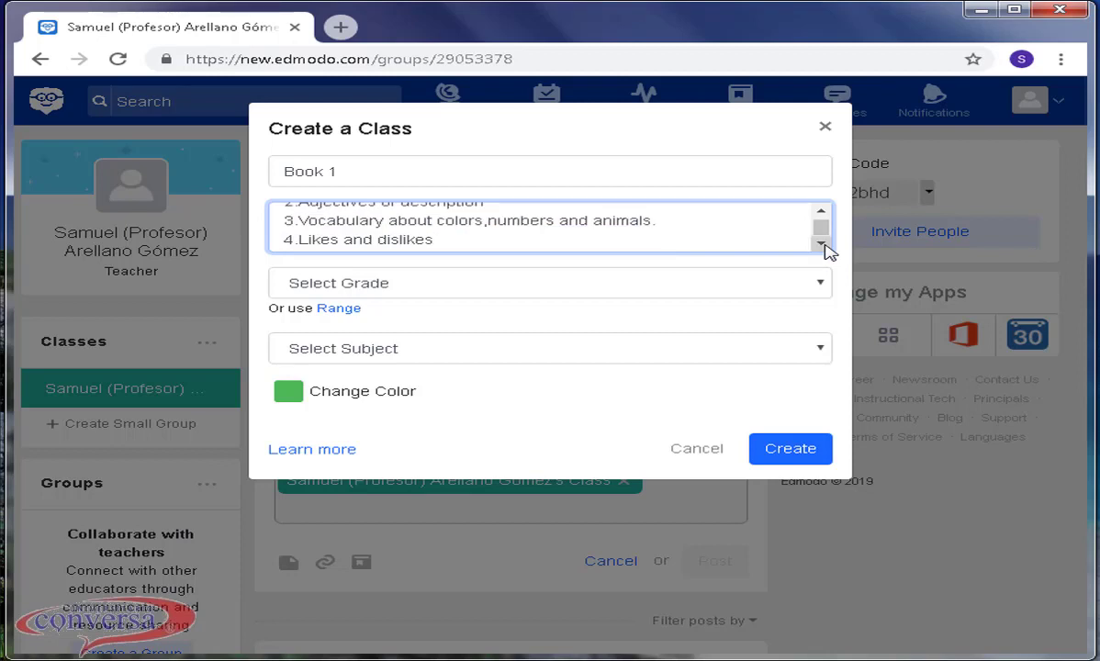
pyautogui.click(822, 244)
# Step: Set the class grade to None, the subject to World Languages and the sub-subject to All
pyautogui.click(650, 282)
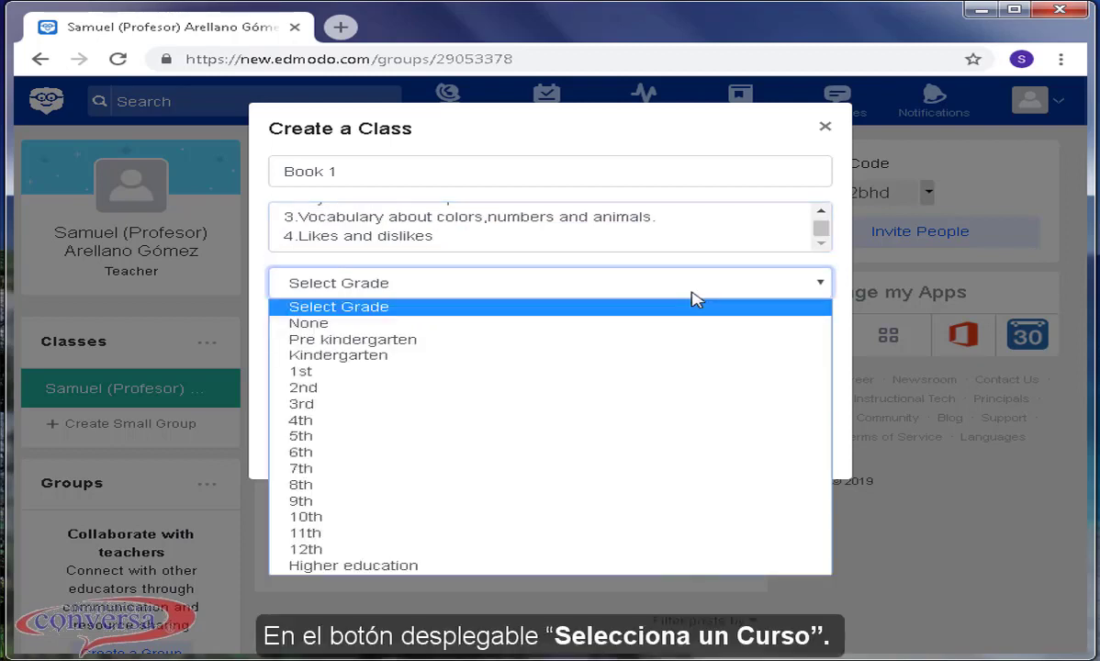
pyautogui.click(680, 325)
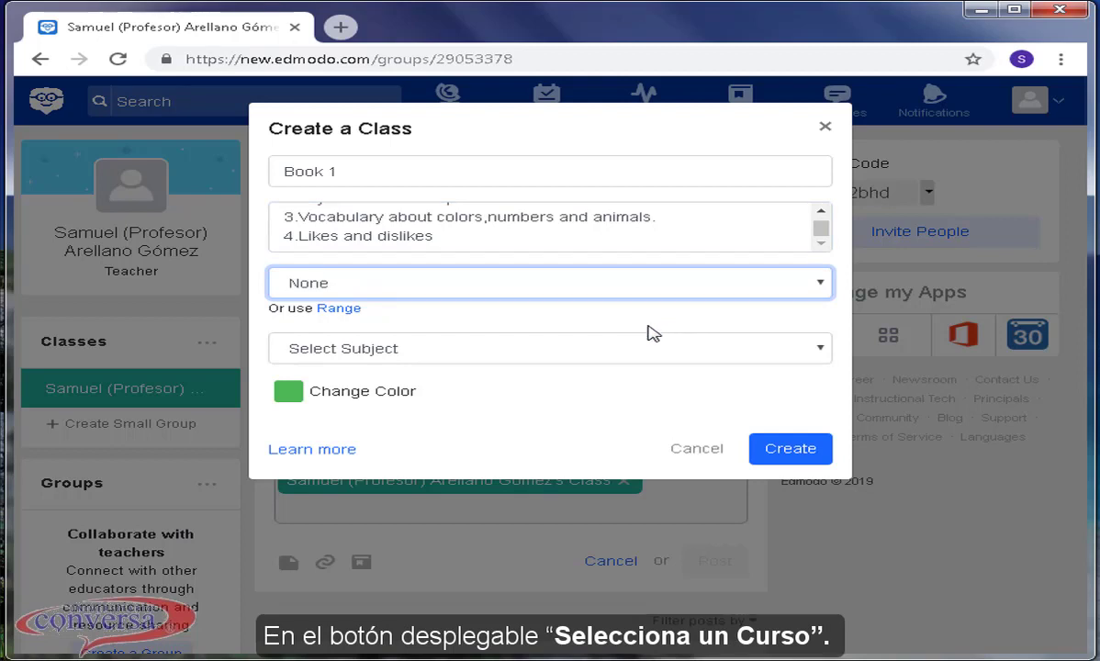
pyautogui.click(623, 357)
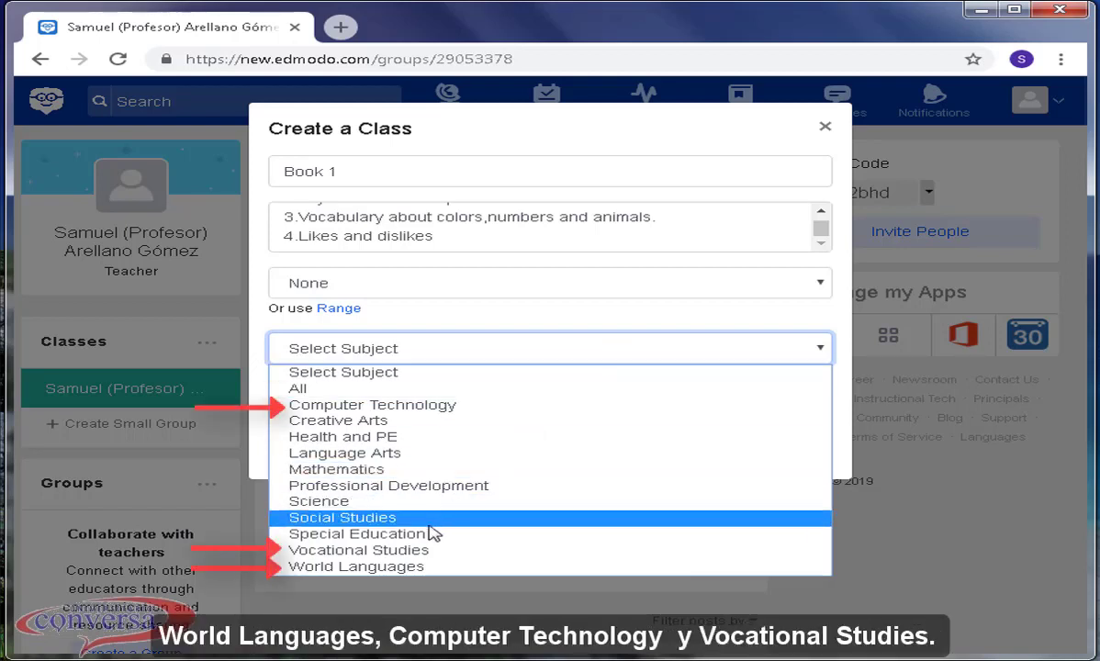
pyautogui.click(369, 568)
pyautogui.click(452, 404)
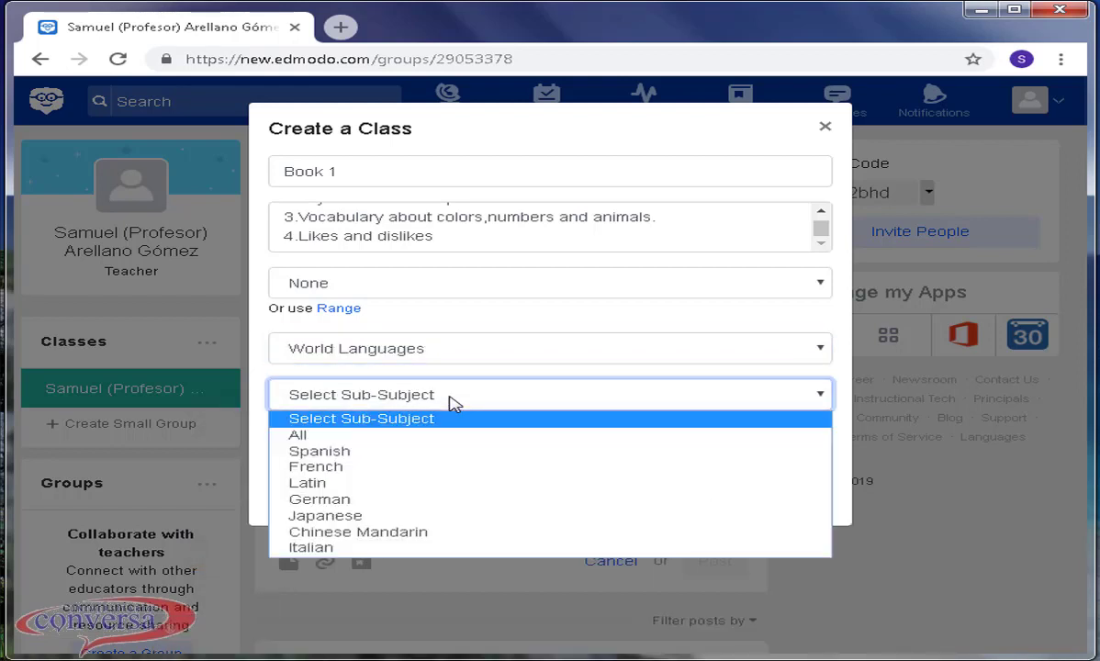
pyautogui.click(437, 443)
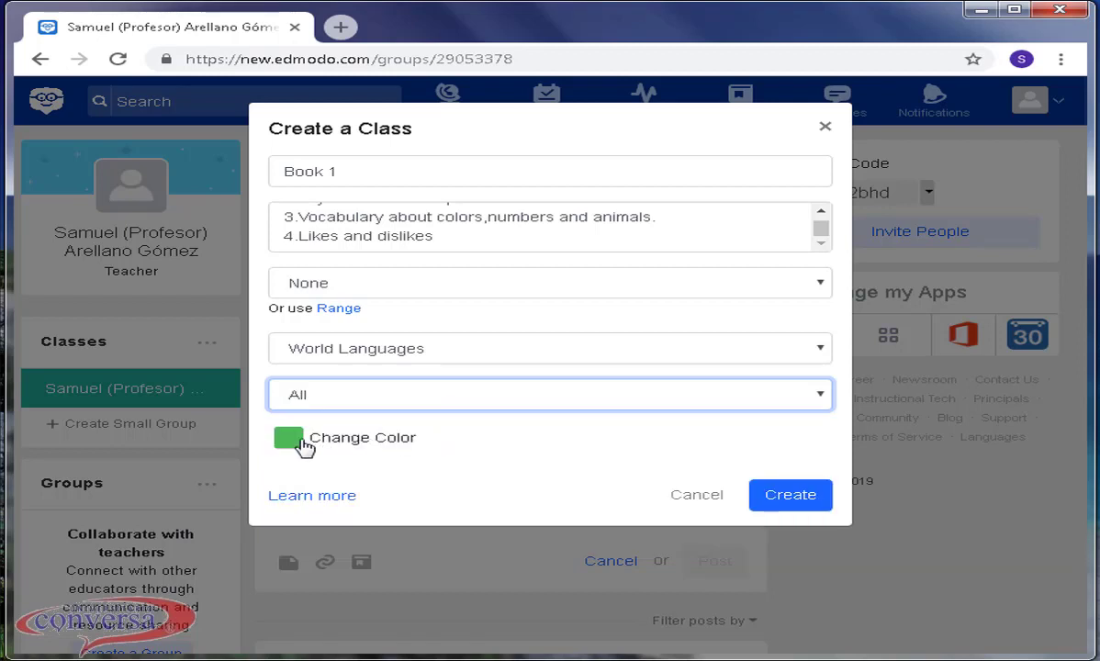
# Step: Change the class color to light blue and create the class
pyautogui.click(296, 439)
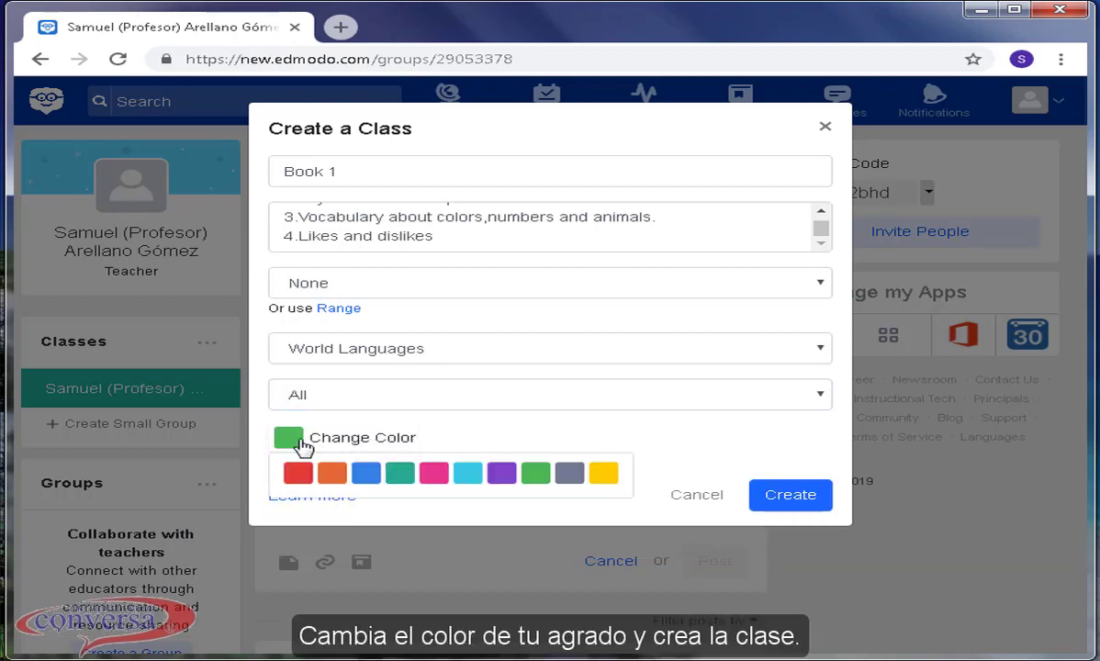
pyautogui.click(469, 479)
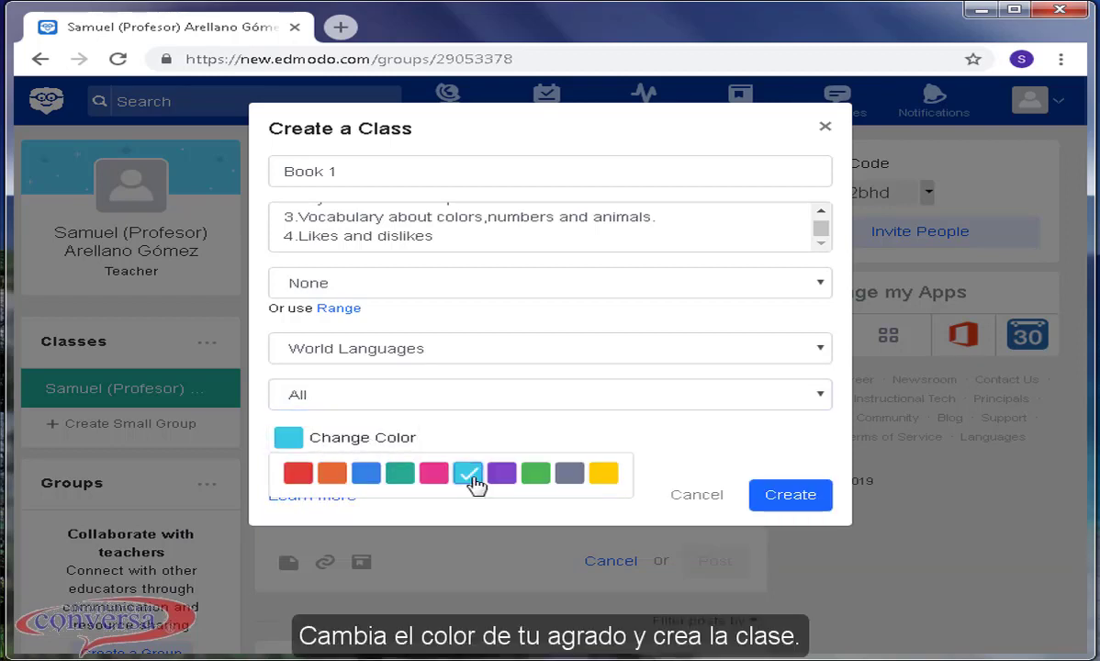
pyautogui.click(793, 507)
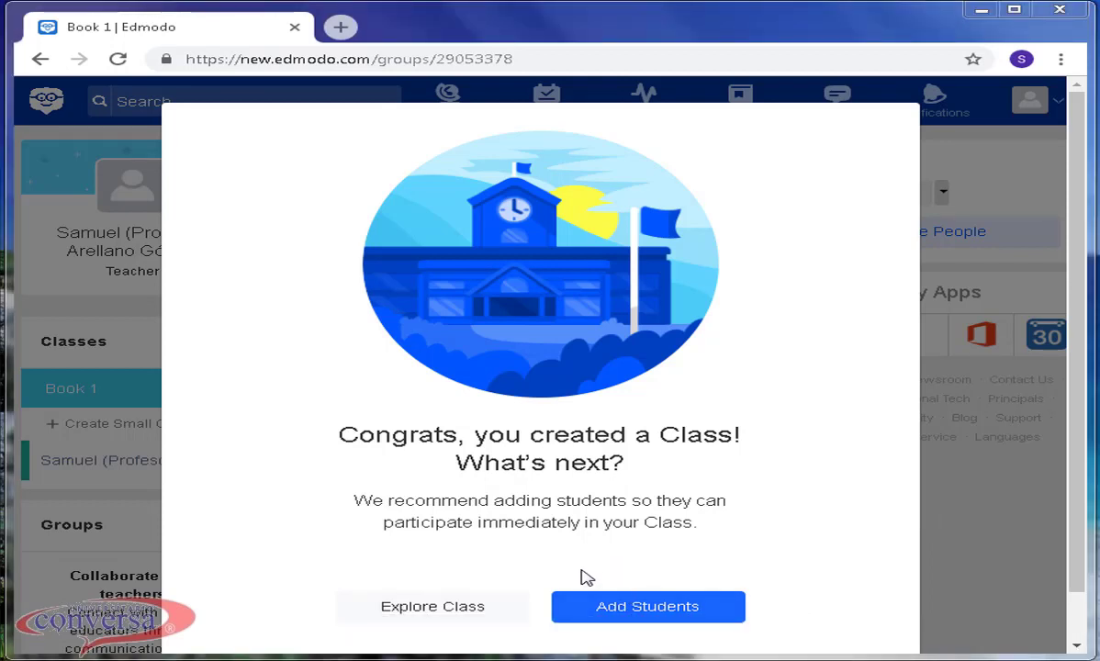
# Step: Add one student to Book 1 by entering the student's first name, last name and e-mail address
pyautogui.click(658, 608)
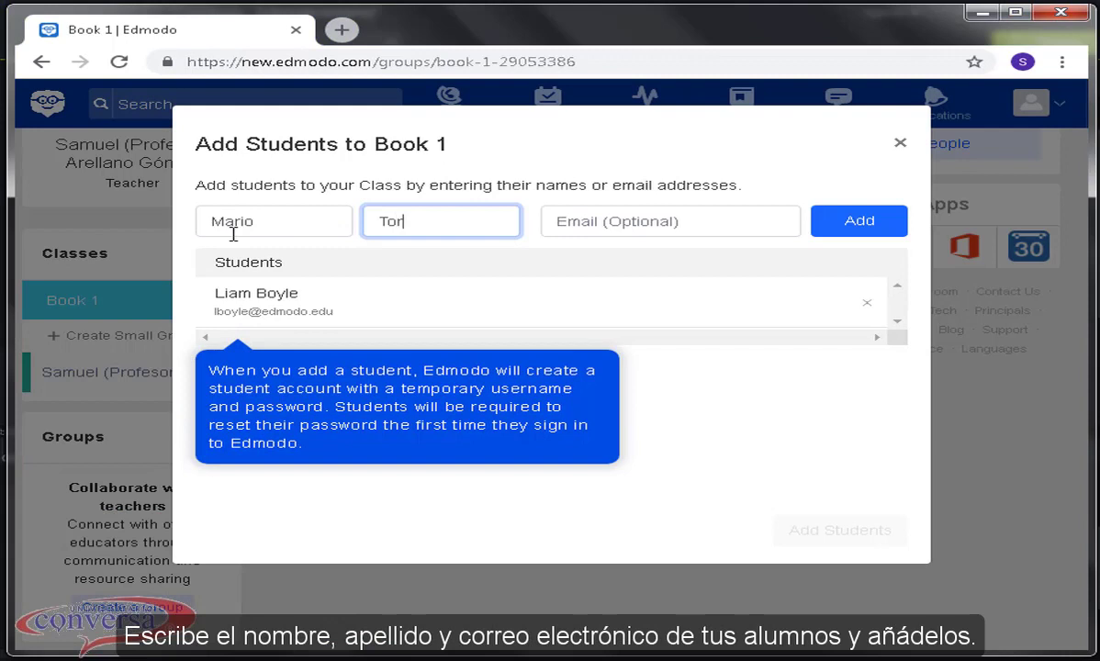
pyautogui.write('res')
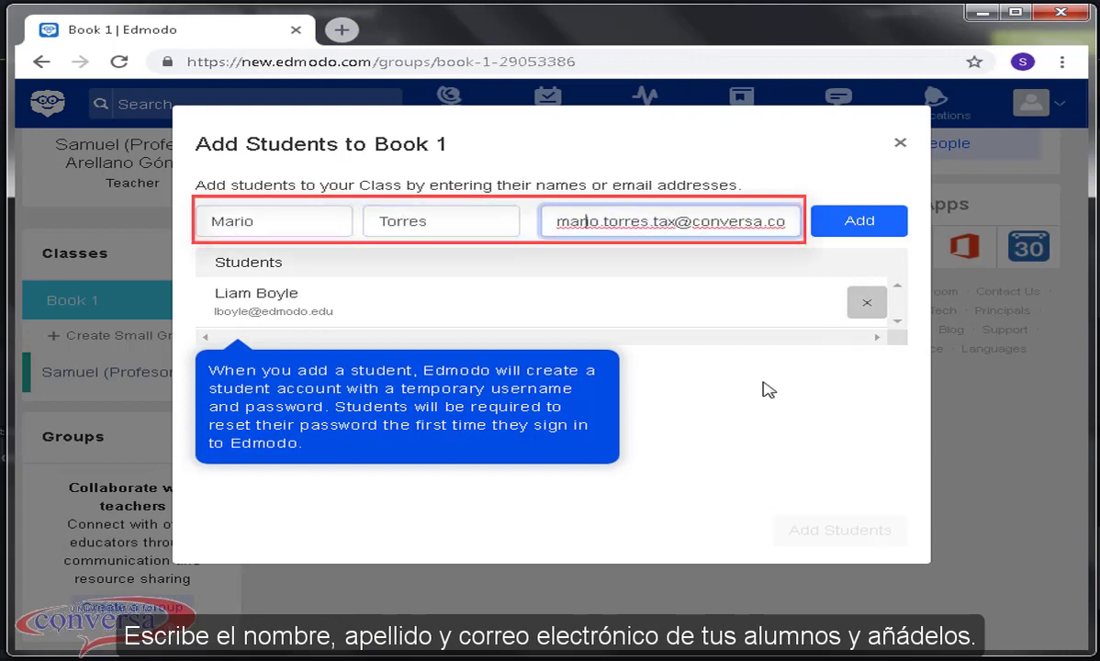
pyautogui.write('m.mx')
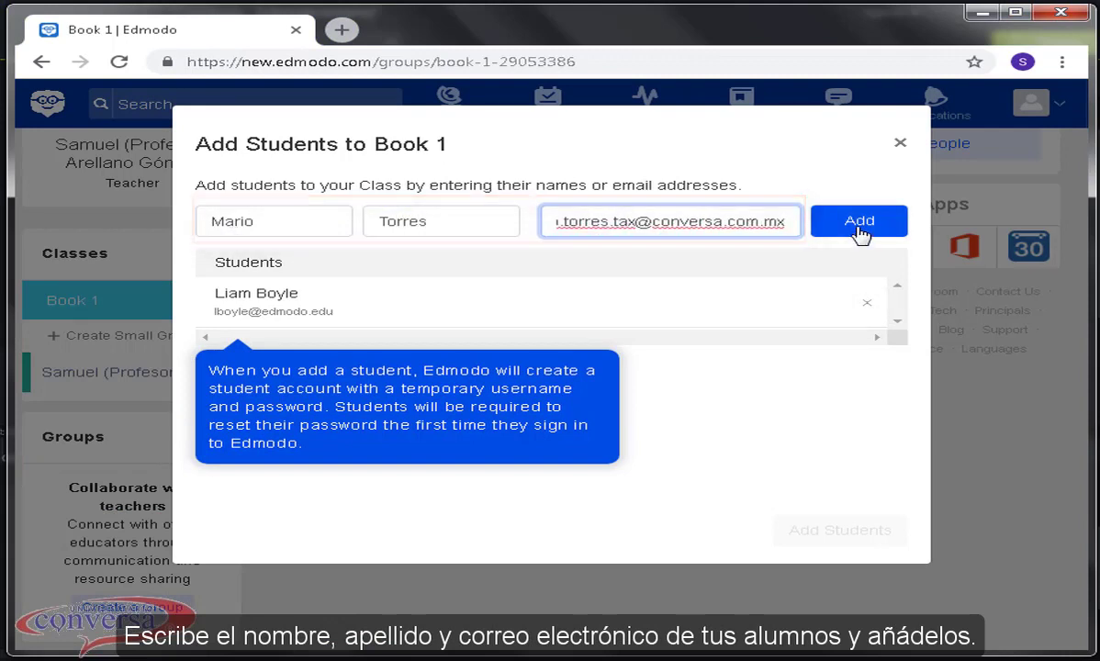
pyautogui.click(860, 224)
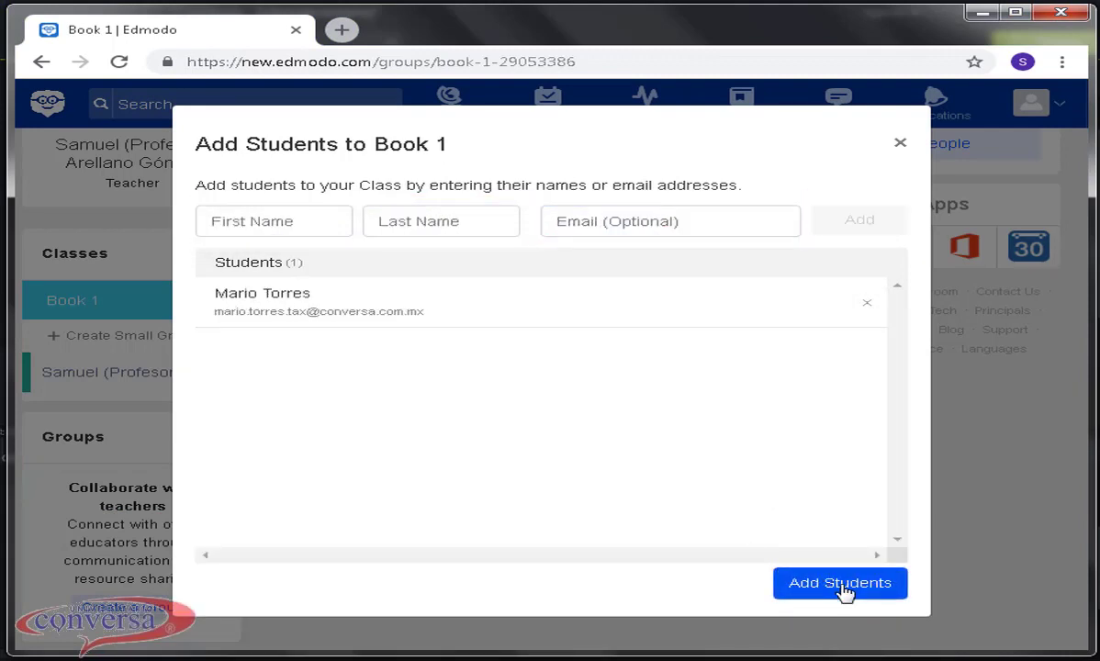
pyautogui.click(840, 588)
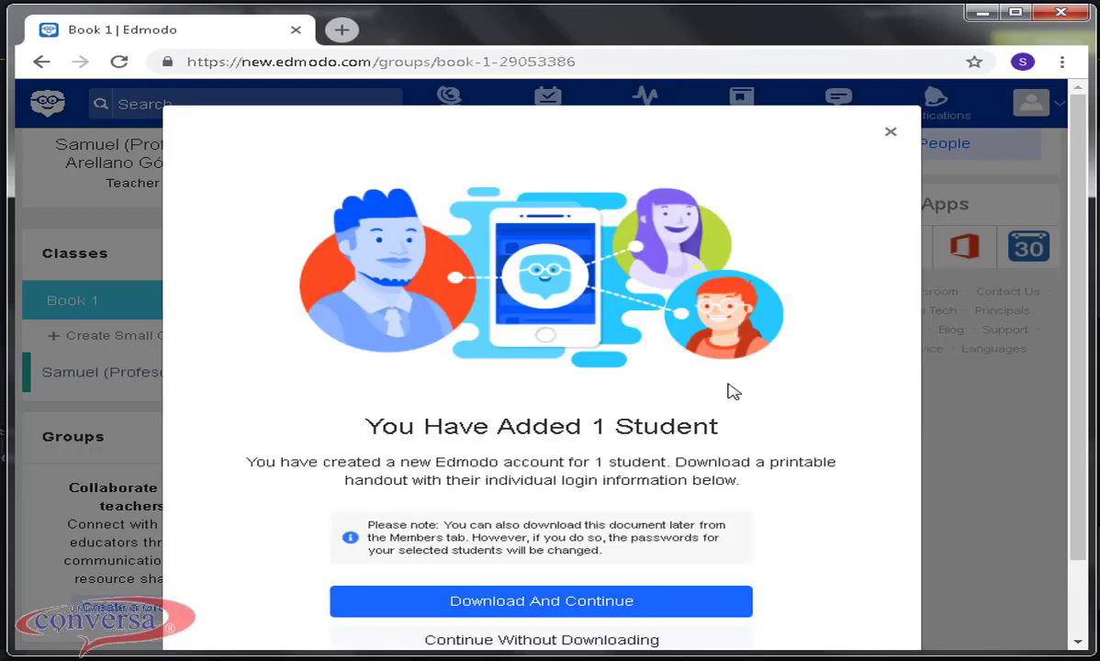
# Step: Download the printable handout with the student's login information, and close its PDF after viewing it
pyautogui.scroll(-1, 733, 391)
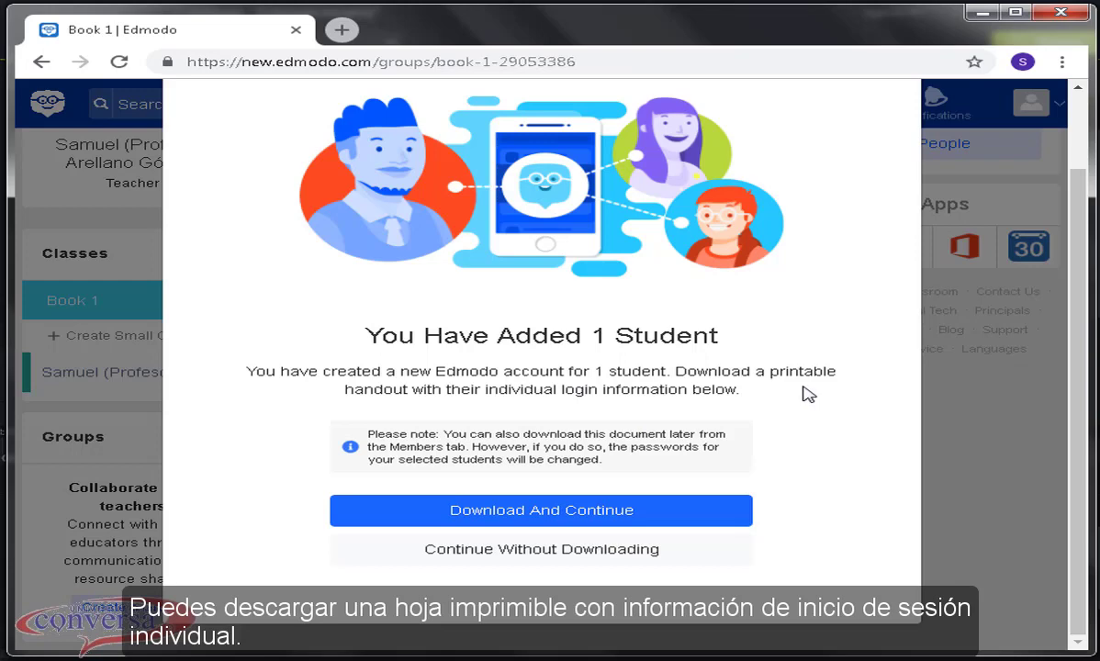
pyautogui.click(592, 514)
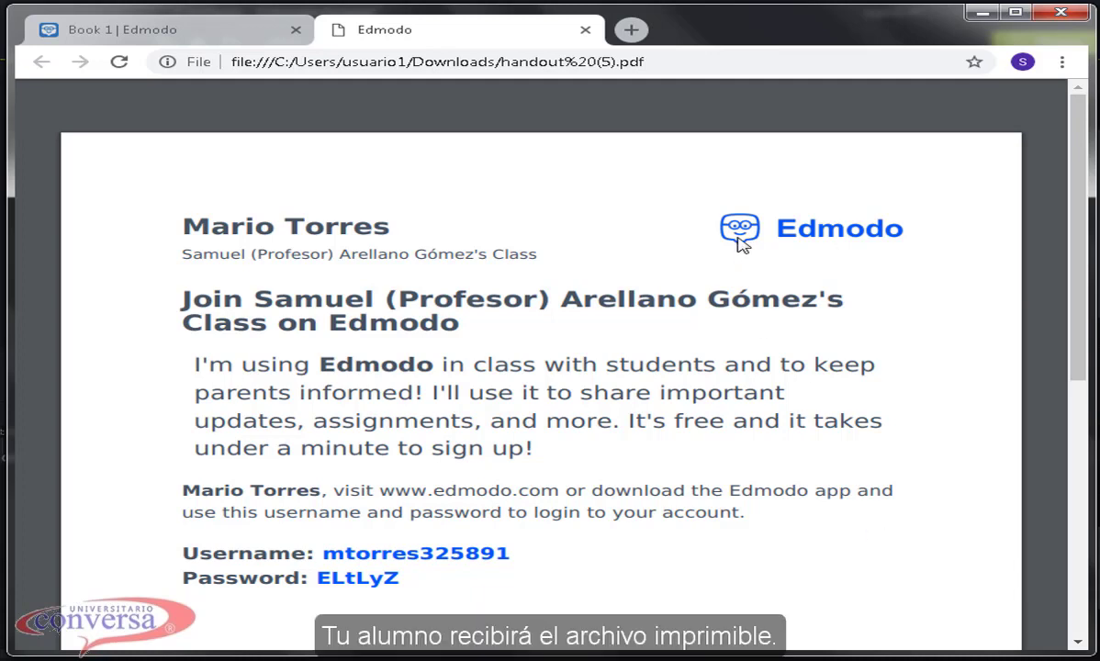
pyautogui.click(584, 30)
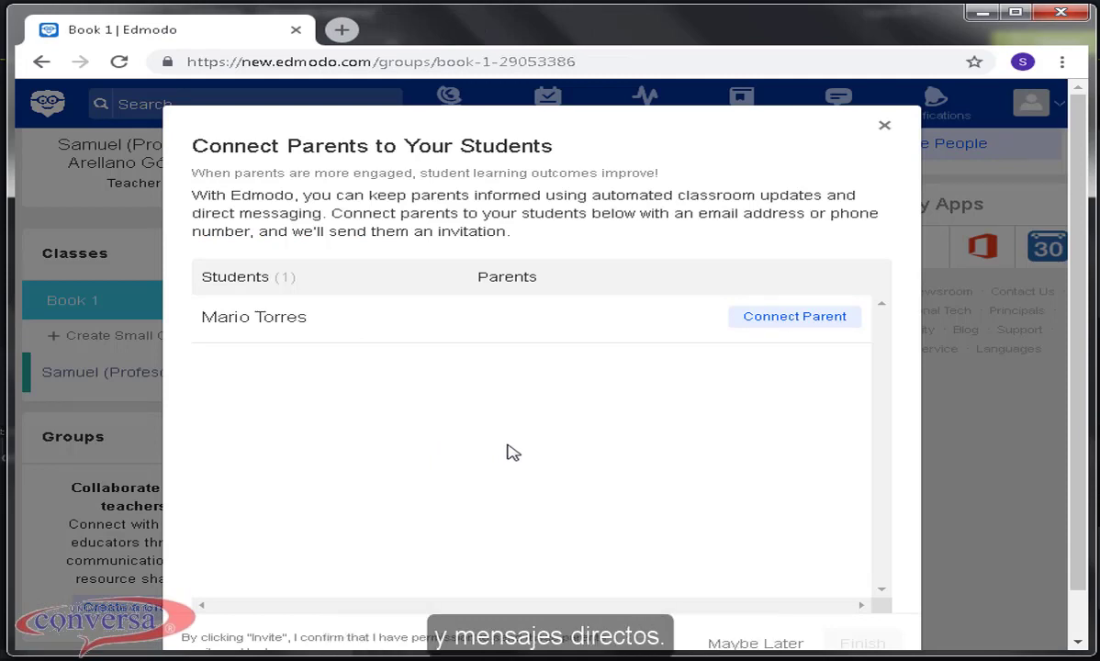
# Step: Invite a parent to connect to the student by entering the parent's e-mail address, and finish the invitation
pyautogui.click(799, 322)
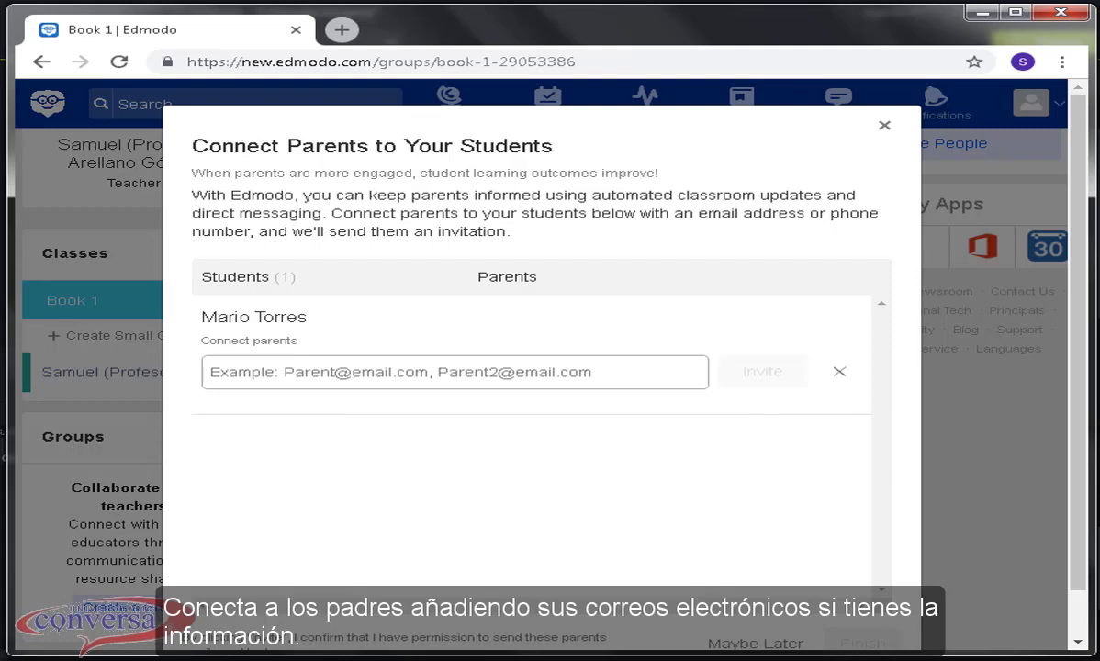
pyautogui.click(343, 381)
pyautogui.hotkey('ctrl', 'v')
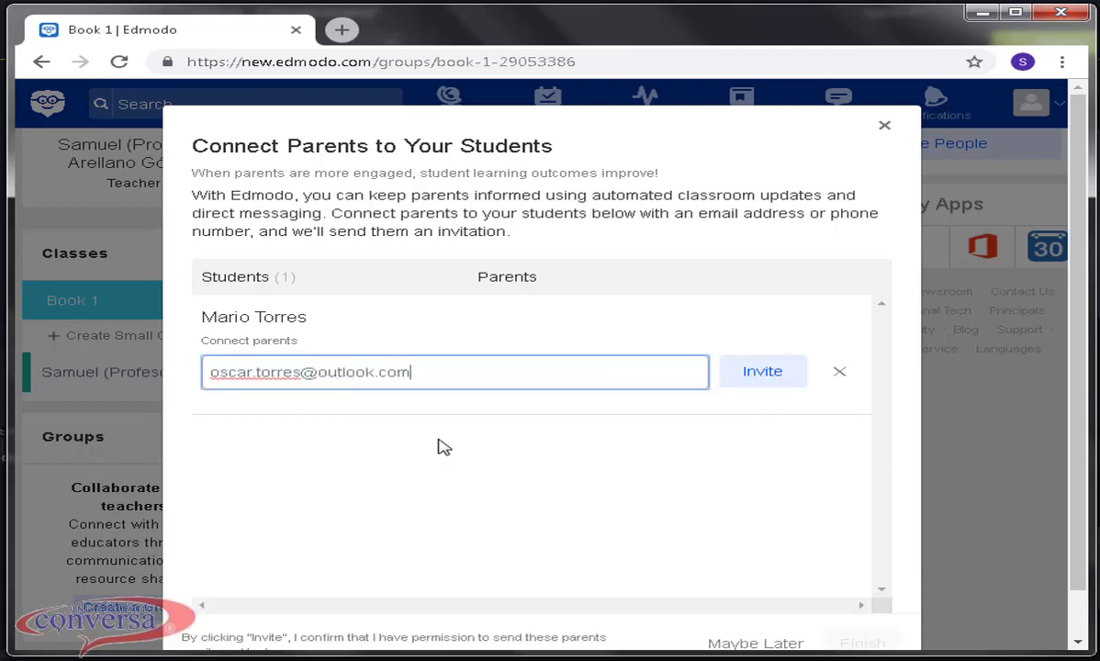
pyautogui.click(773, 382)
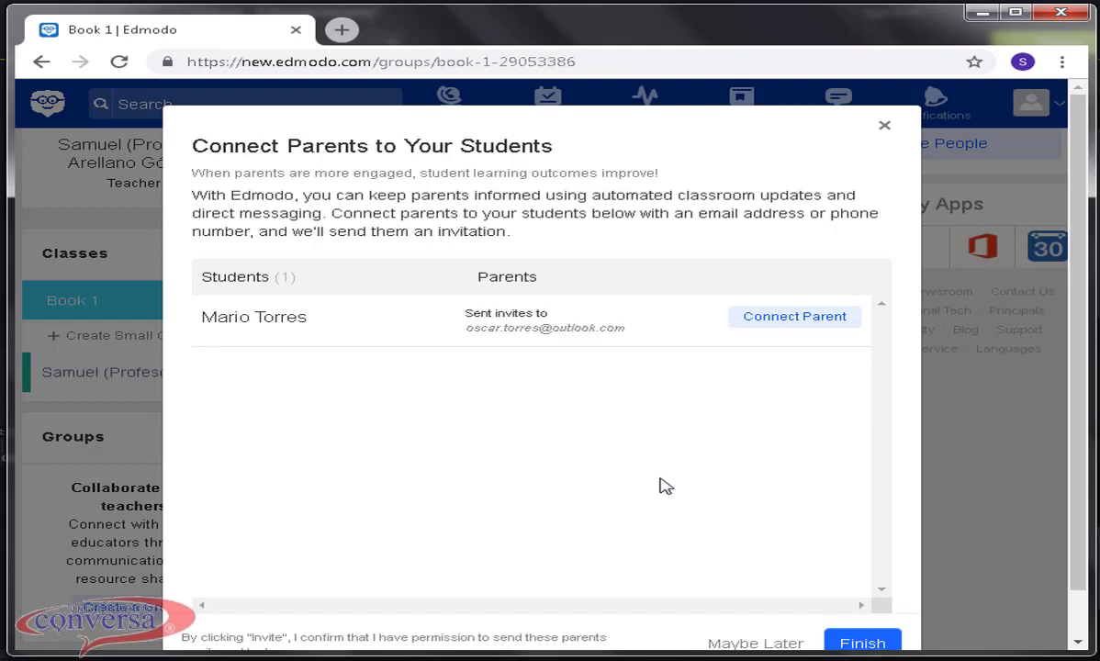
pyautogui.scroll(-1, 666, 487)
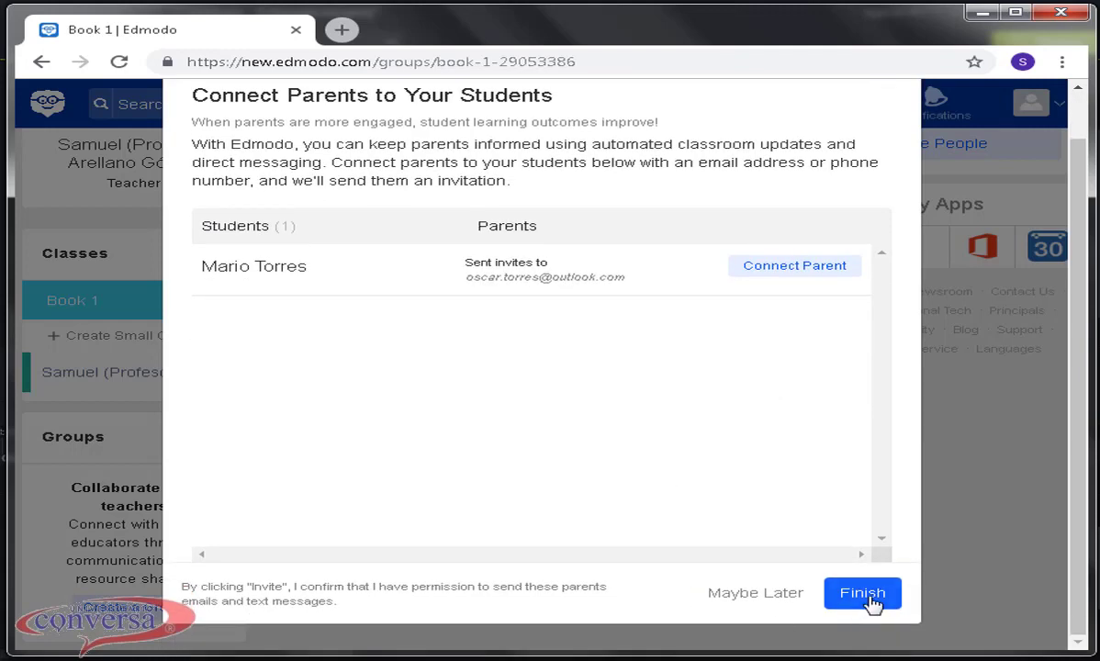
pyautogui.click(871, 599)
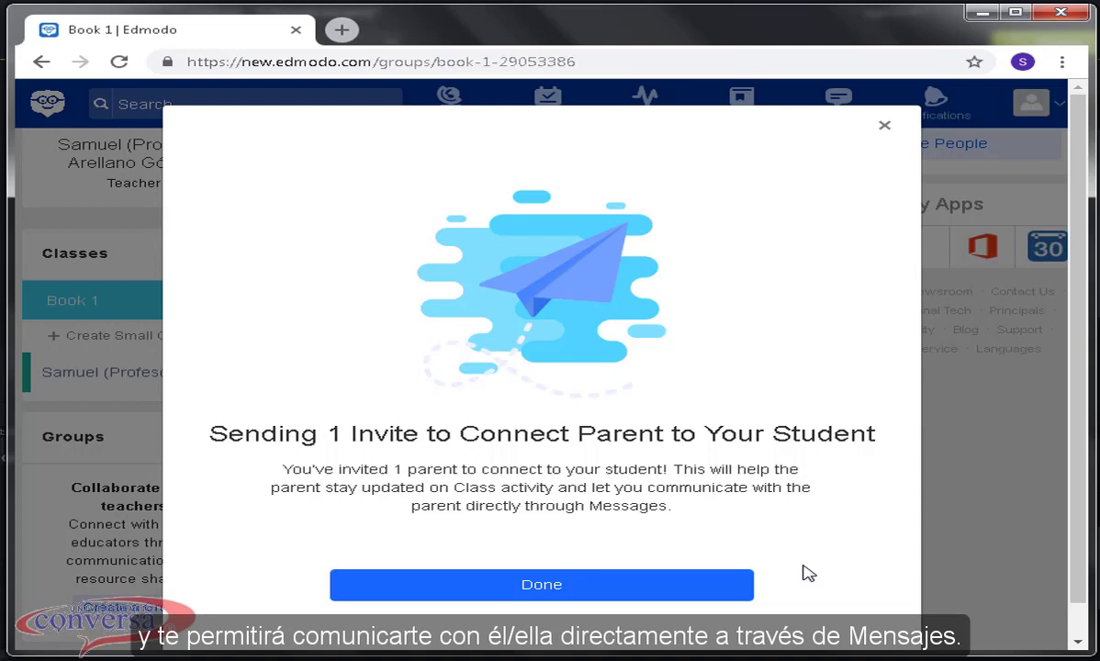
pyautogui.click(570, 592)
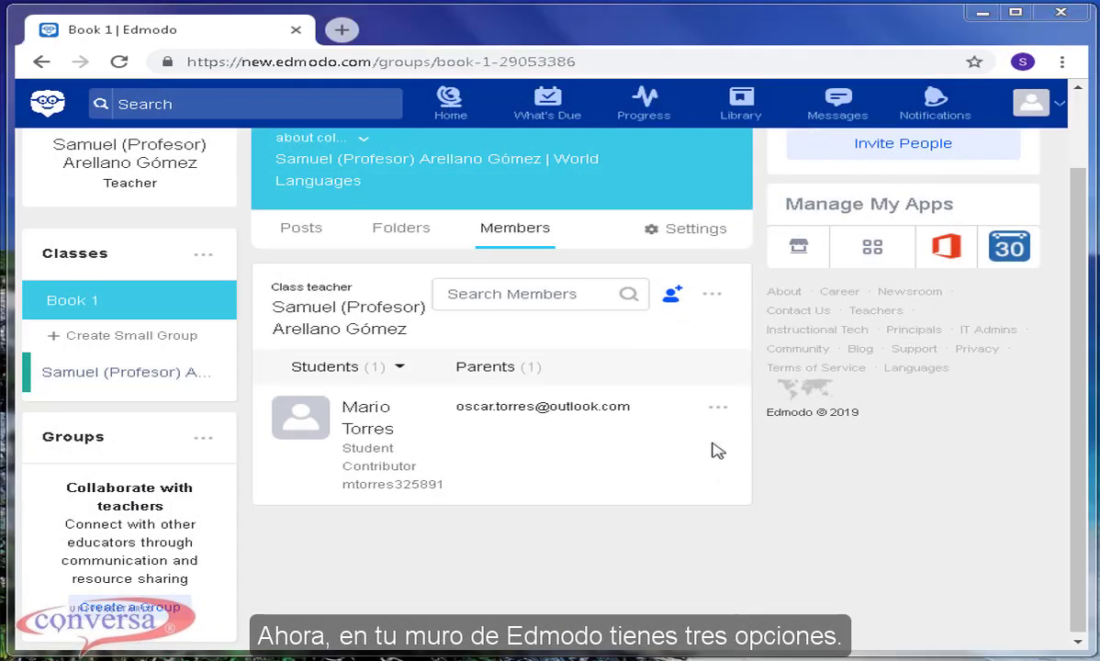
# Step: Add a new folder named Book 1 to the class's shared folders
pyautogui.click(310, 234)
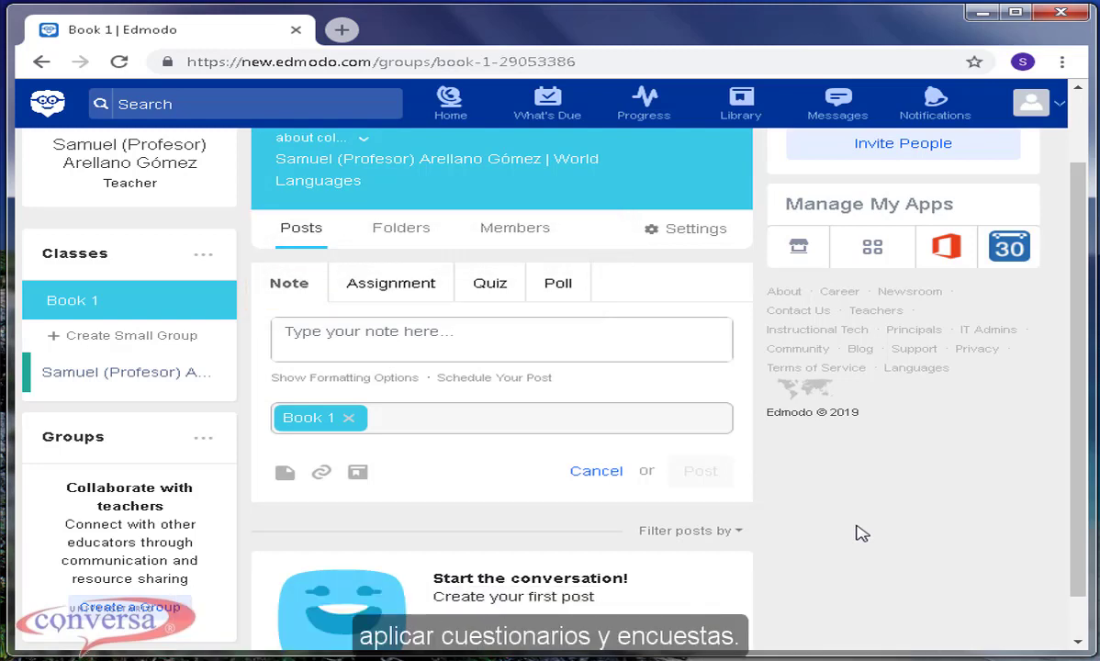
pyautogui.click(402, 231)
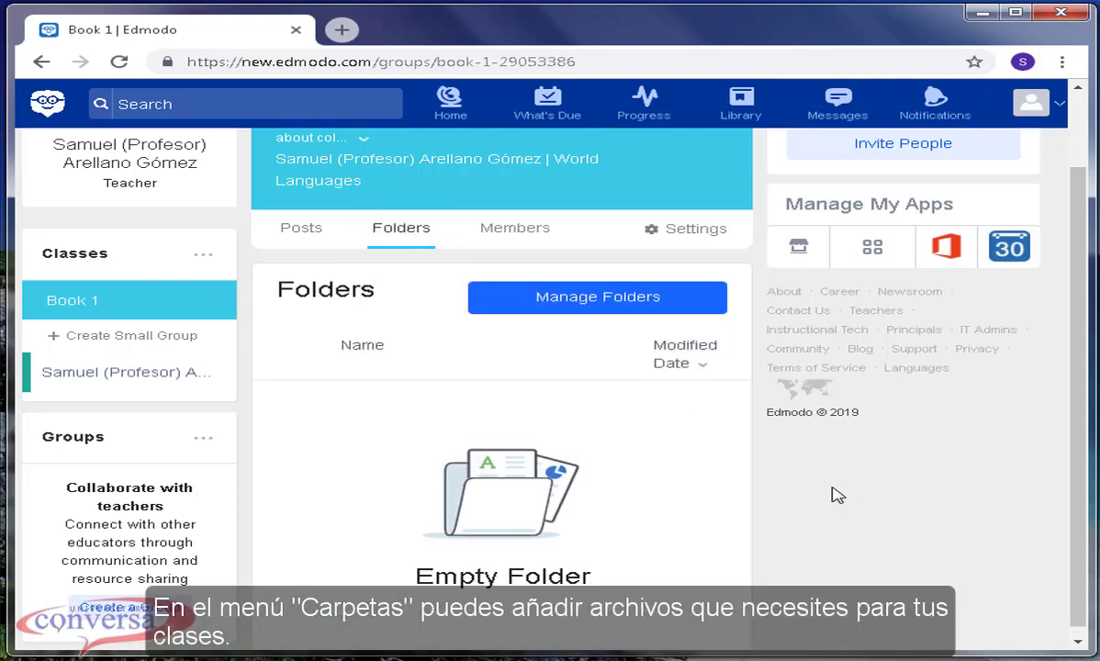
pyautogui.scroll(-1, 837, 495)
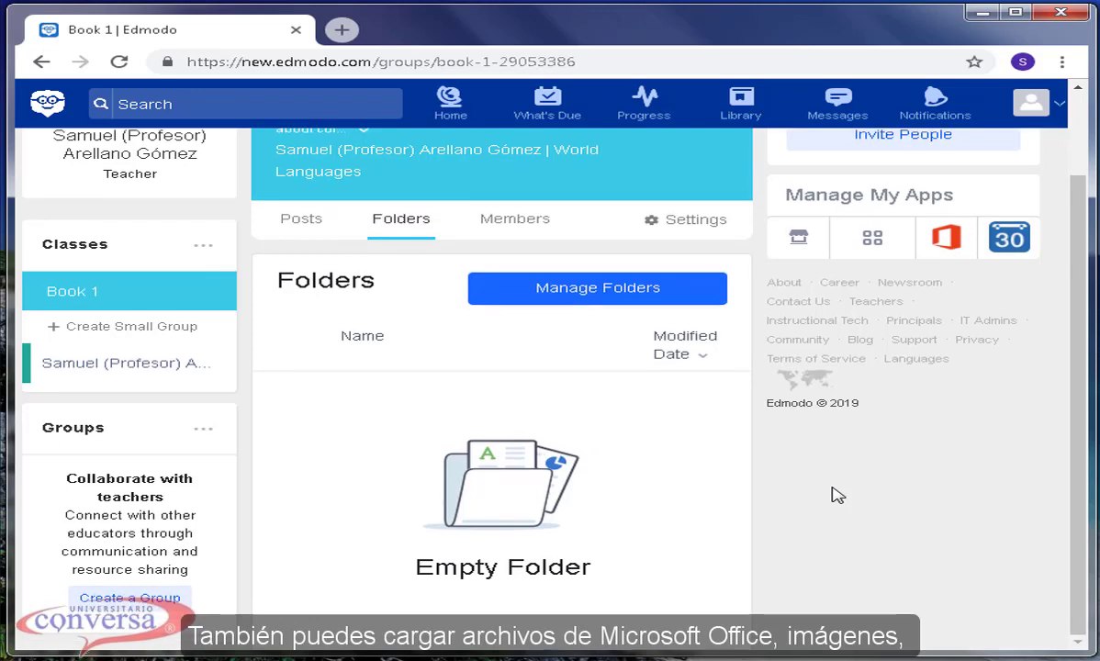
pyautogui.click(631, 290)
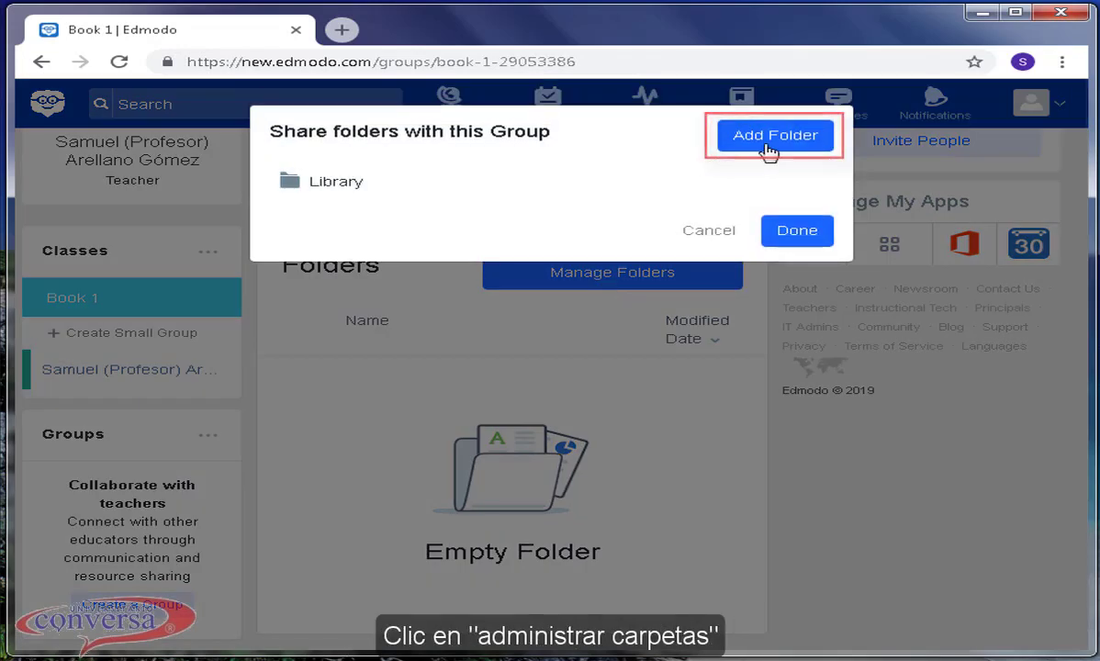
pyautogui.click(769, 139)
pyautogui.click(427, 176)
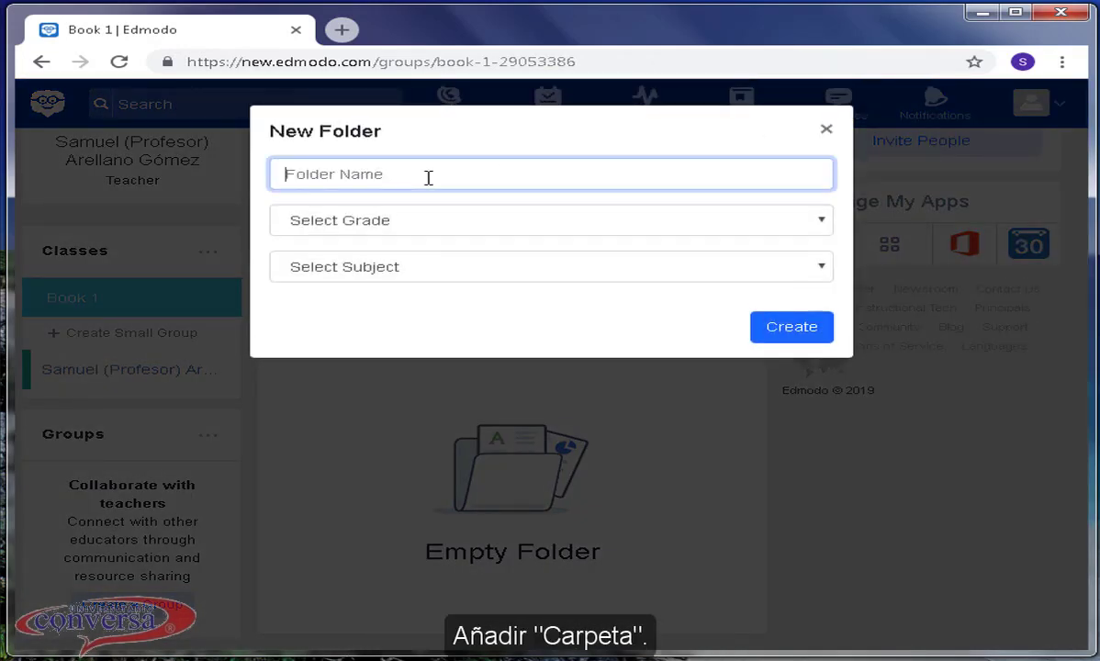
pyautogui.write('Book 1')
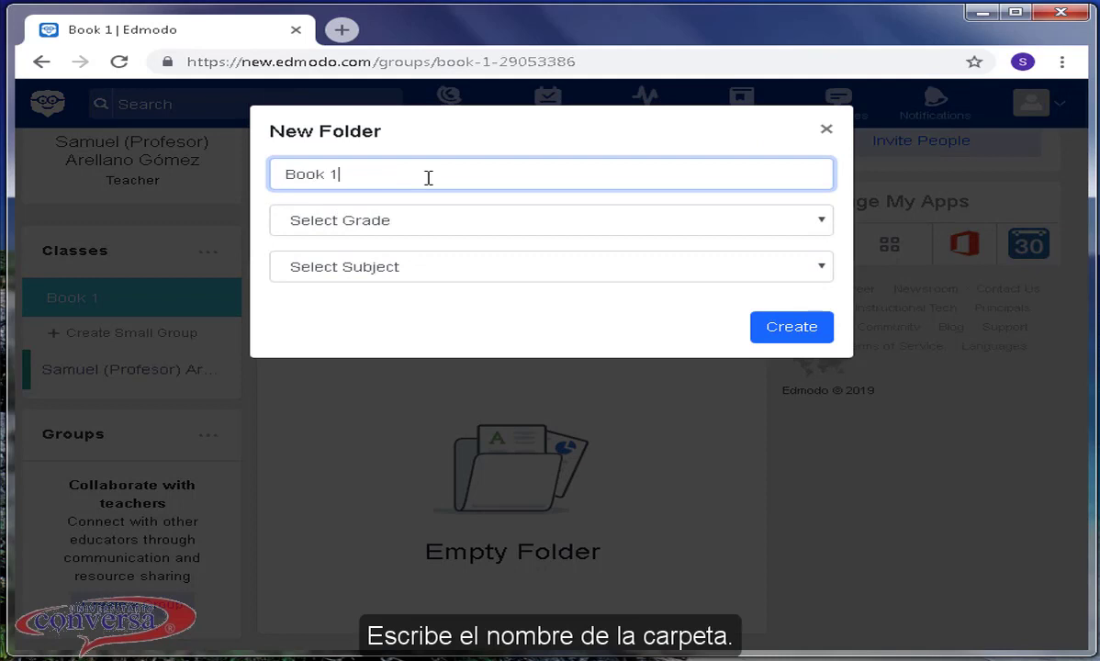
# Step: Set the new folder's grade to Higher education and its subject to World Languages, and create it
pyautogui.click(391, 215)
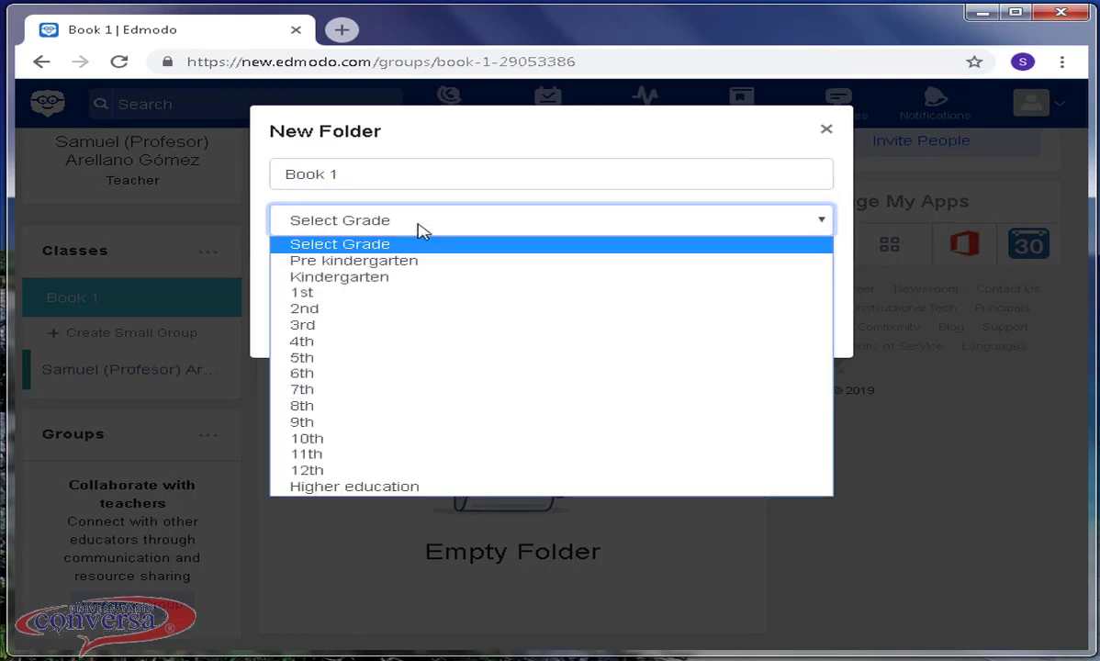
pyautogui.click(366, 488)
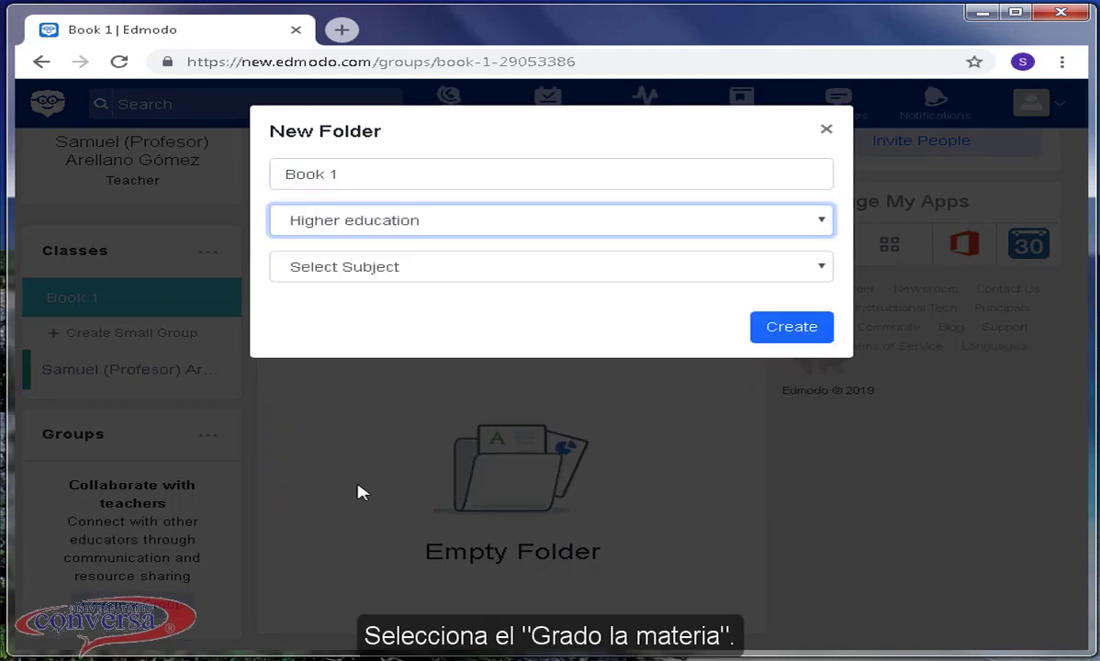
pyautogui.click(389, 272)
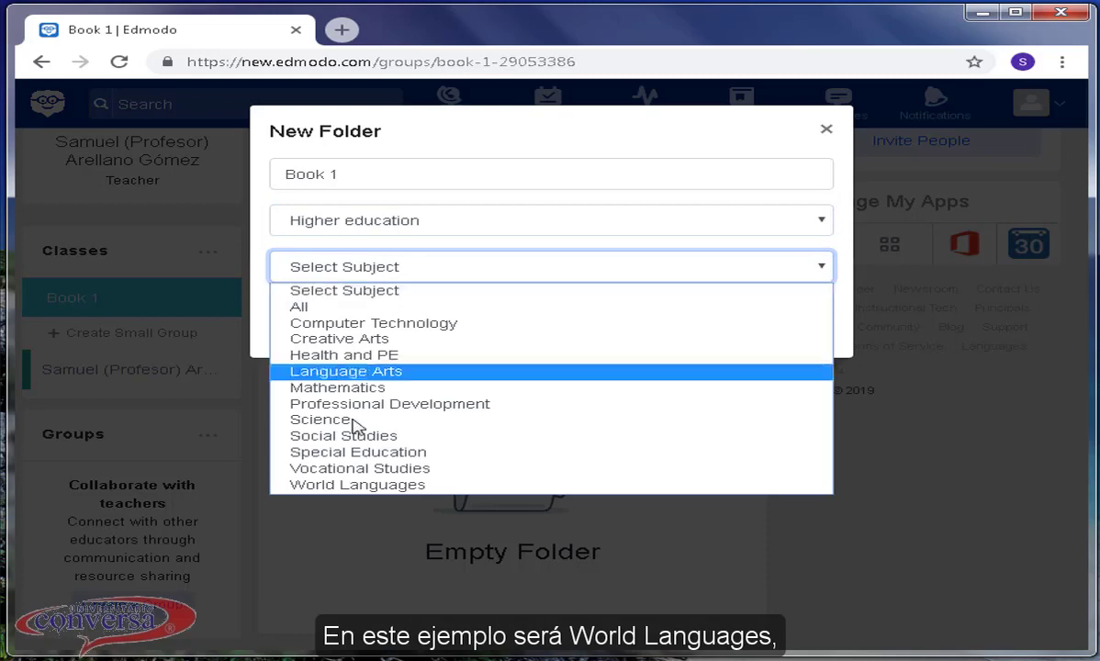
pyautogui.click(347, 484)
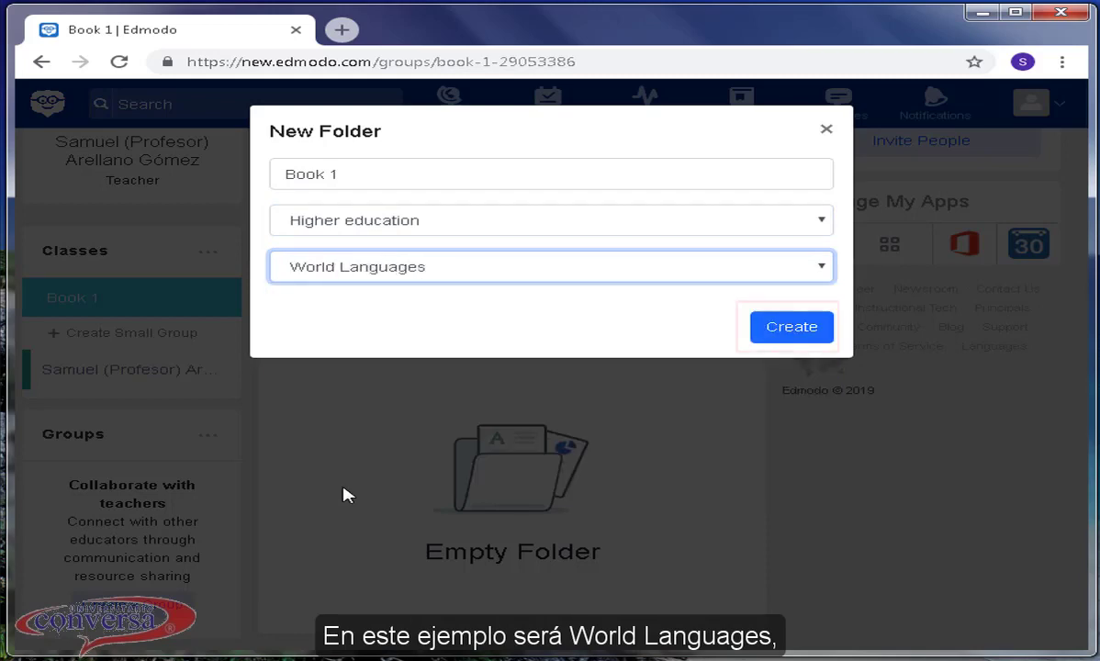
pyautogui.click(783, 334)
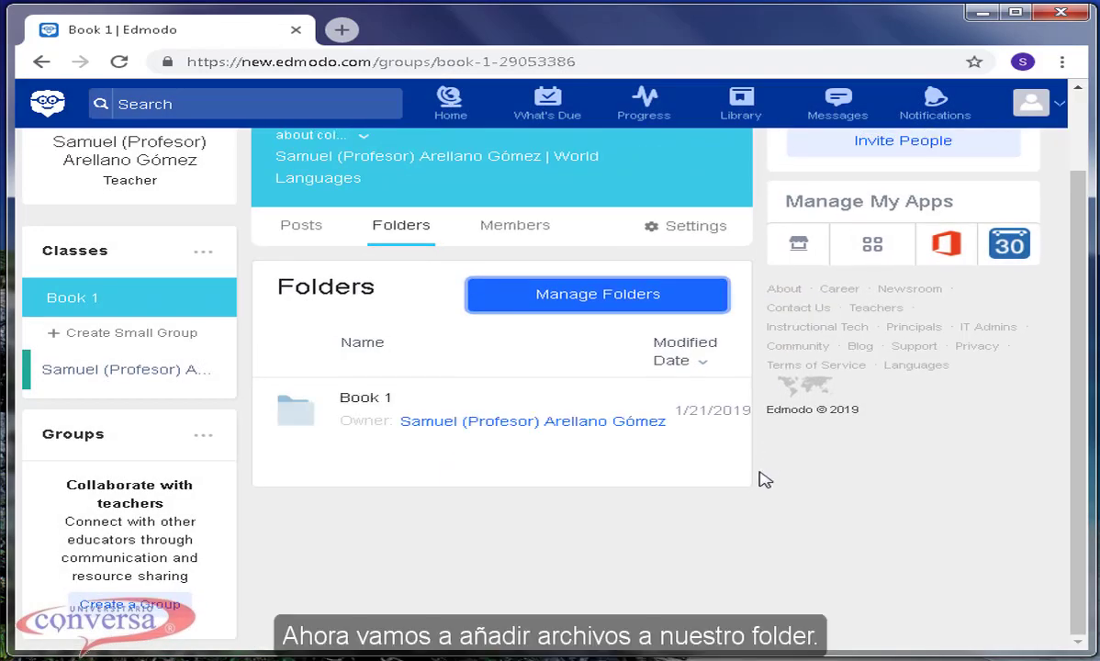
# Step: Upload the file BOOK 1, unit 1 Fill in the blank.docx to the Book 1 folder
pyautogui.click(364, 401)
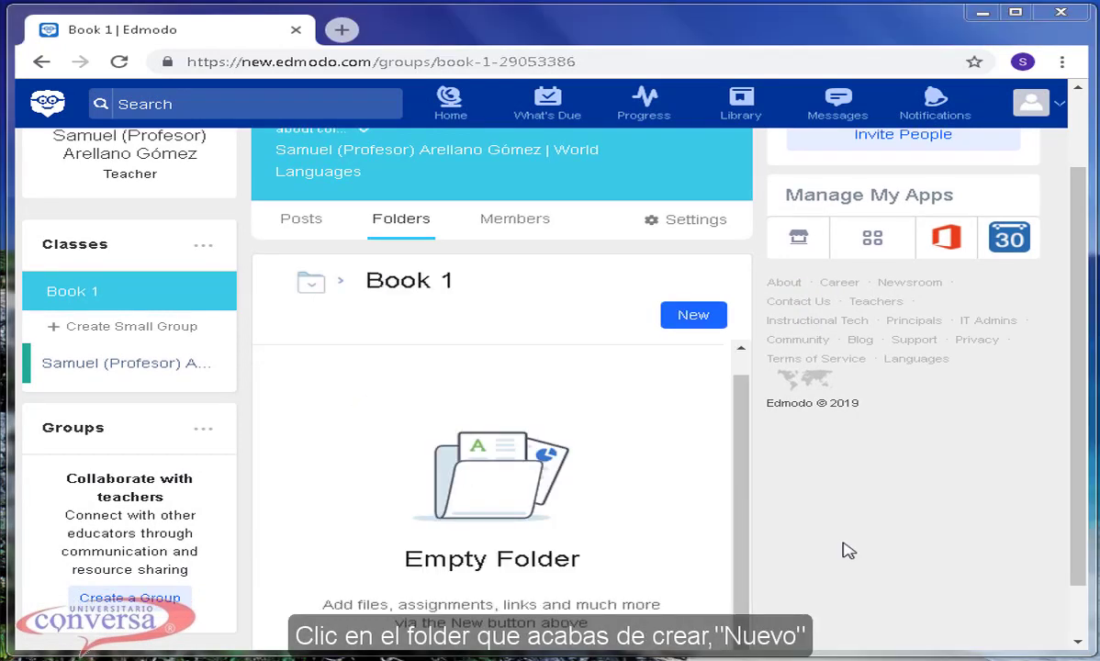
pyautogui.click(693, 317)
pyautogui.click(697, 357)
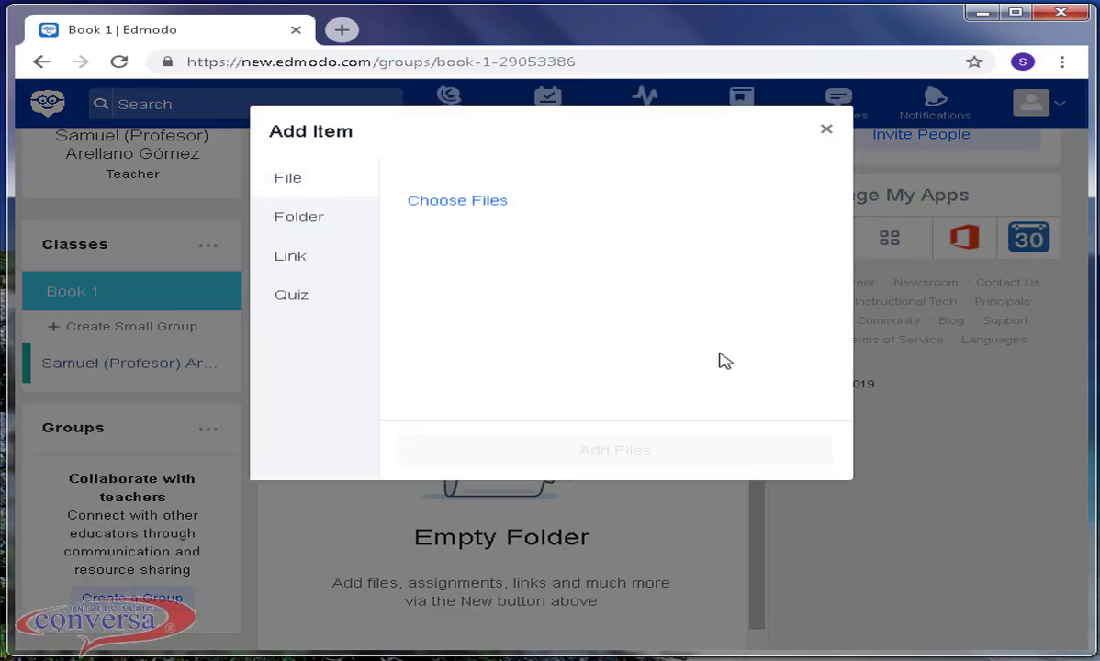
pyautogui.click(480, 208)
pyautogui.doubleClick(341, 134)
pyautogui.doubleClick(361, 128)
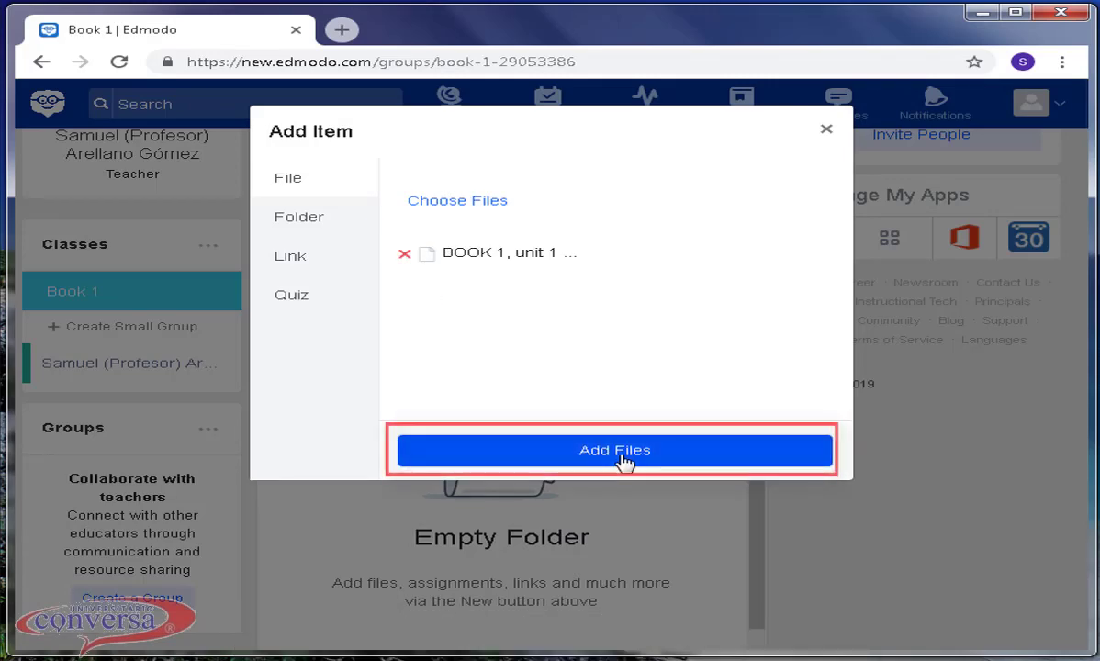
pyautogui.click(622, 458)
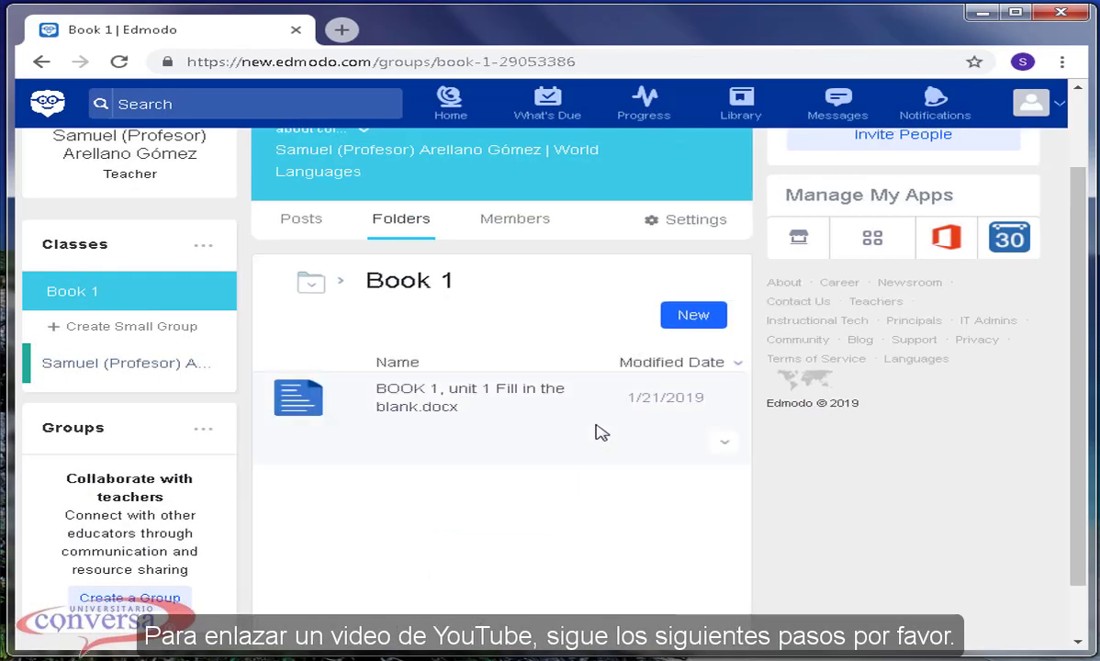
# Step: Start a new link item in the Book 1 folder, and open YouTube in a new browser tab
pyautogui.click(711, 315)
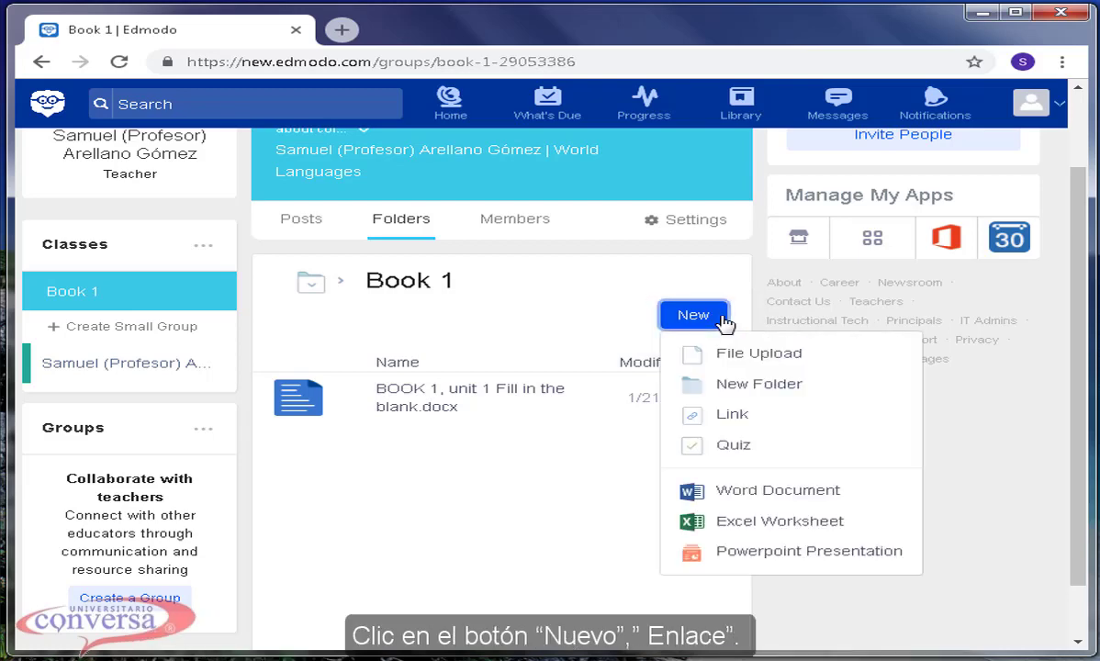
pyautogui.click(727, 416)
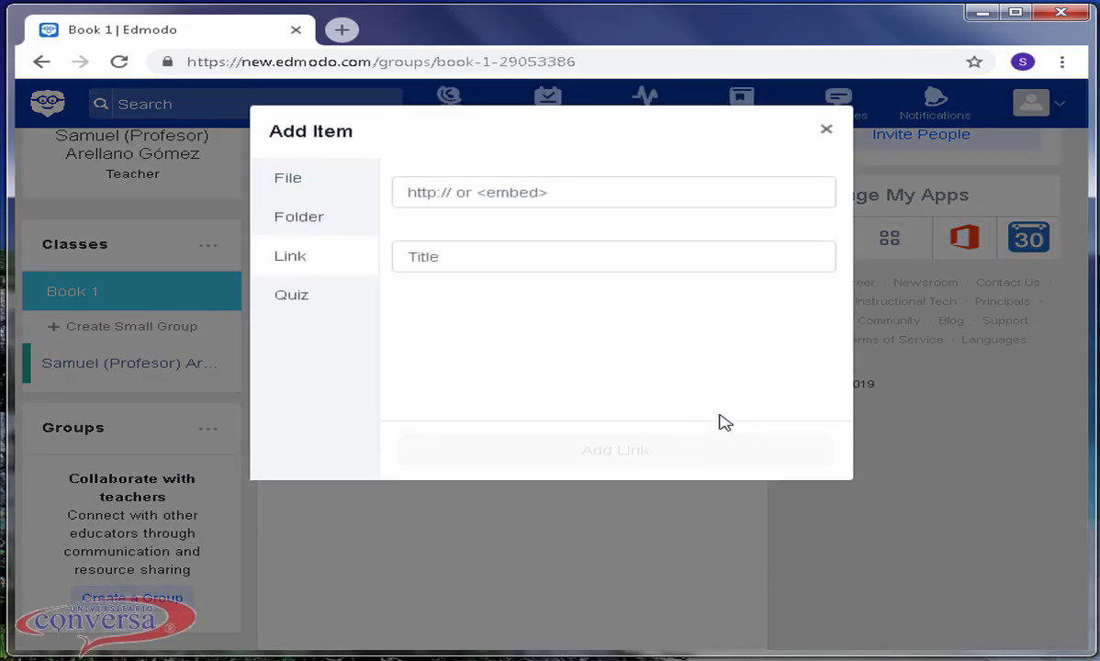
pyautogui.click(341, 29)
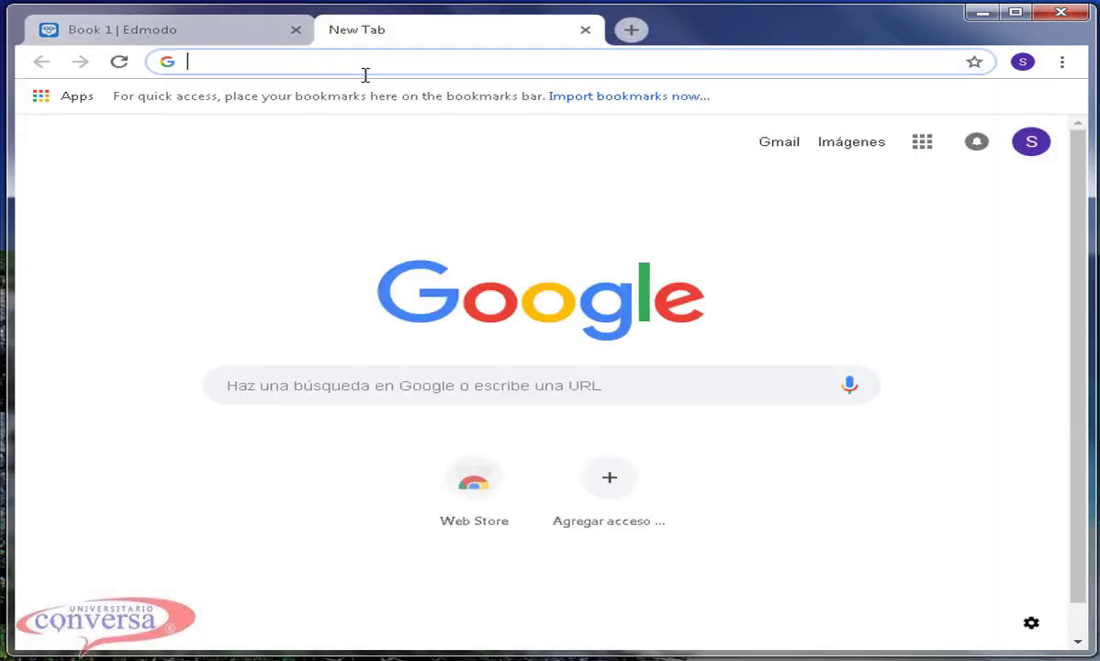
pyautogui.write('Youtube')
pyautogui.press('Return')
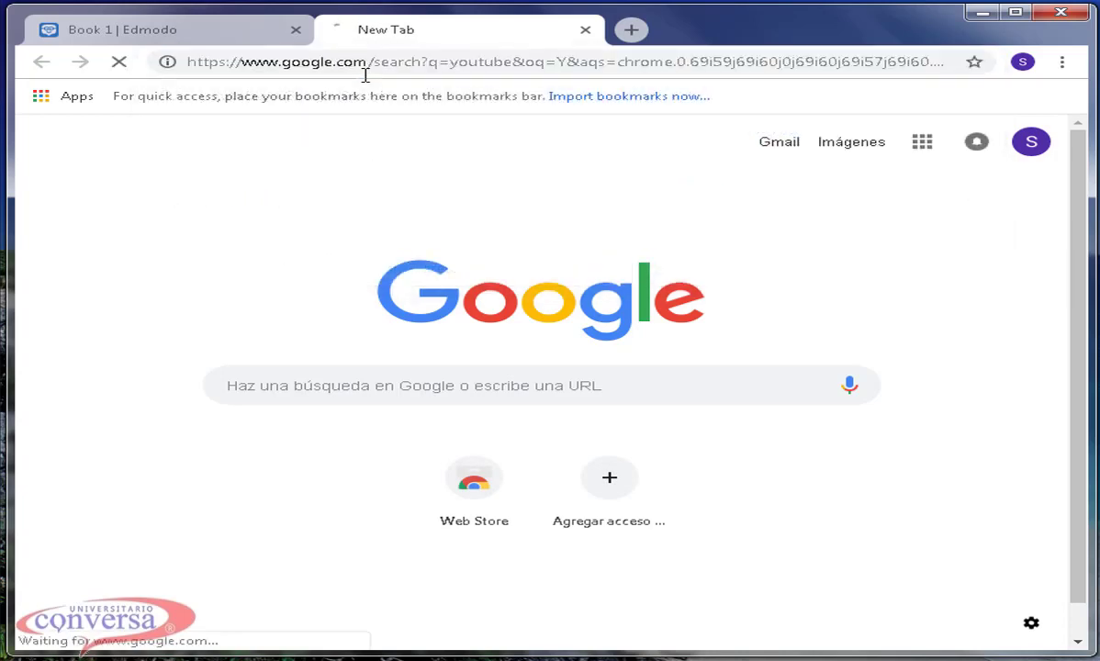
pyautogui.click(399, 275)
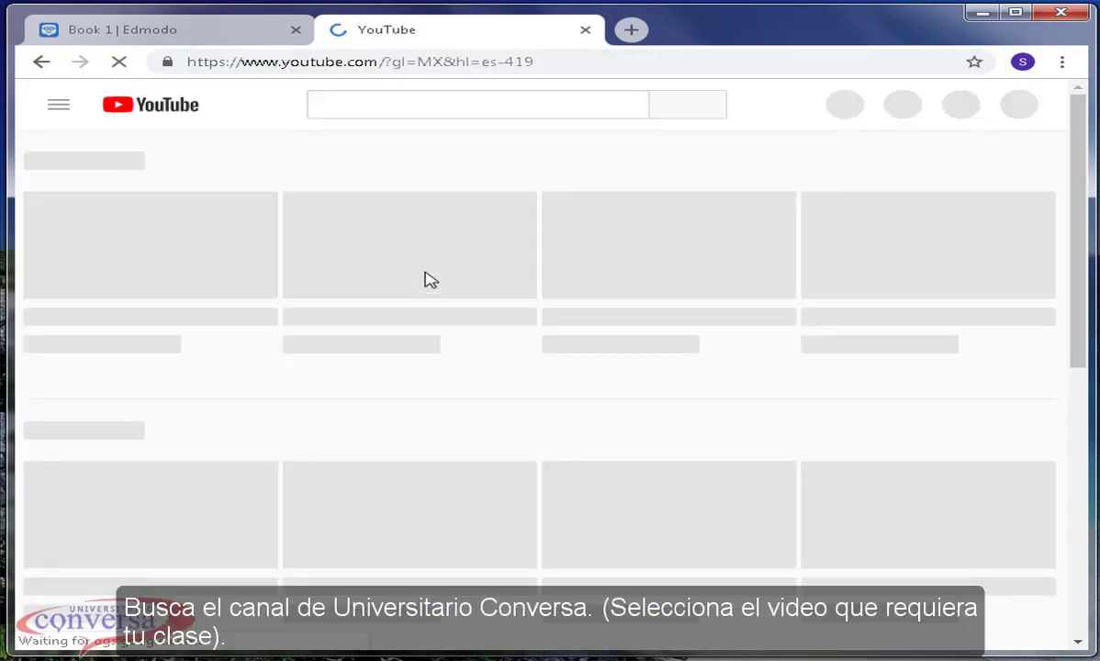
# Step: Search YouTube for universitario conversa and show the playlists of the Universitario Conversa channel
pyautogui.click(403, 114)
pyautogui.click(404, 157)
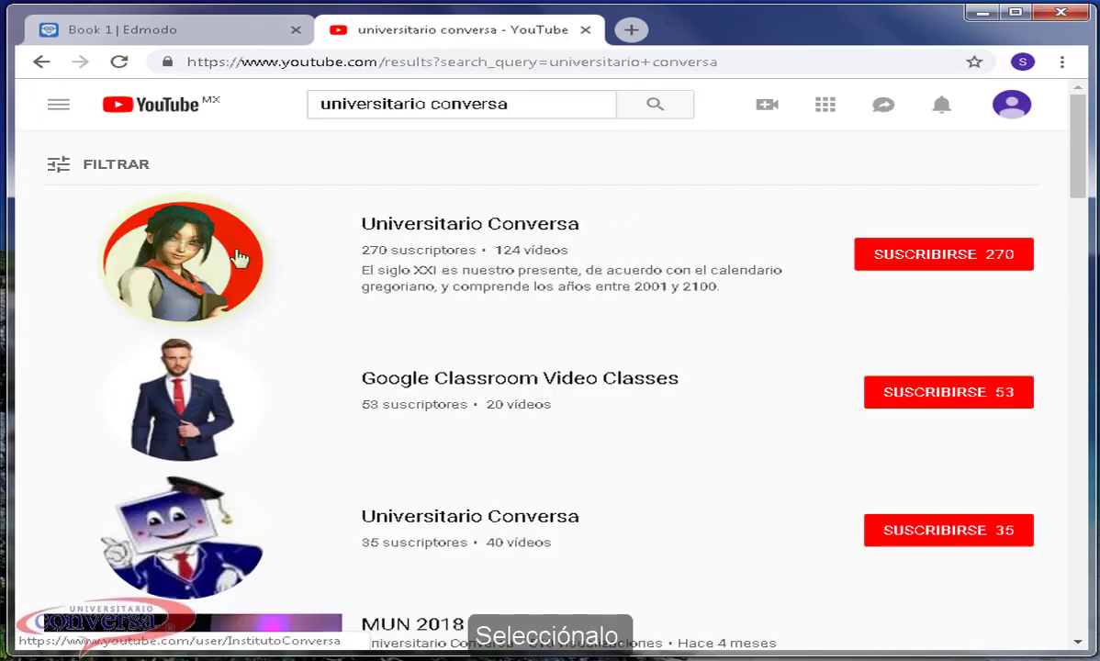
pyautogui.click(188, 265)
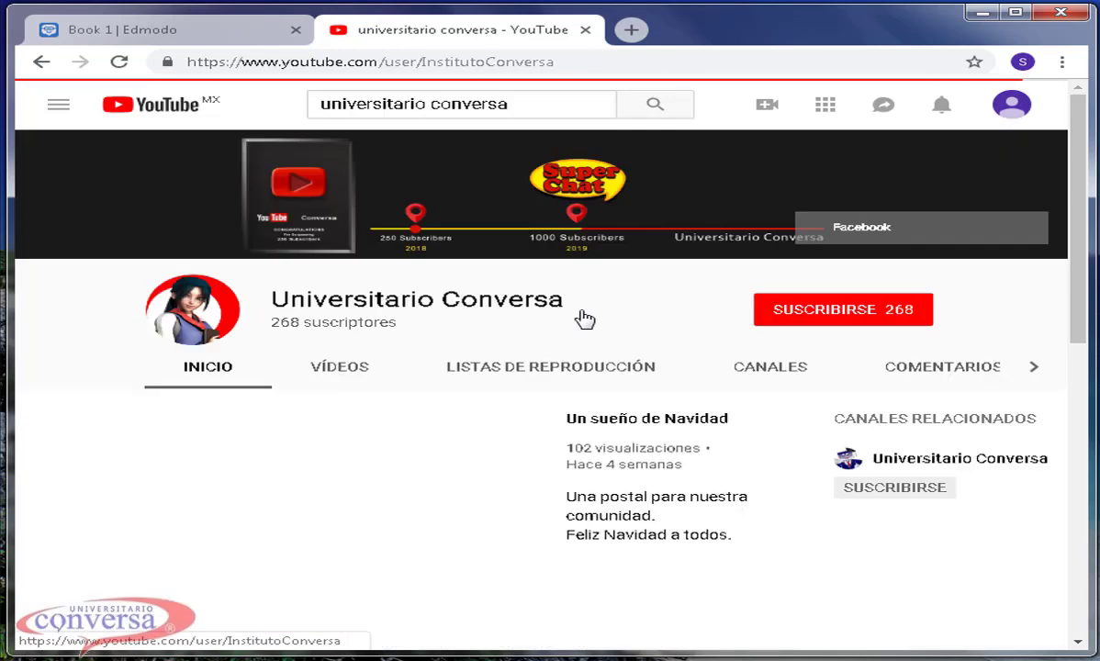
pyautogui.click(550, 372)
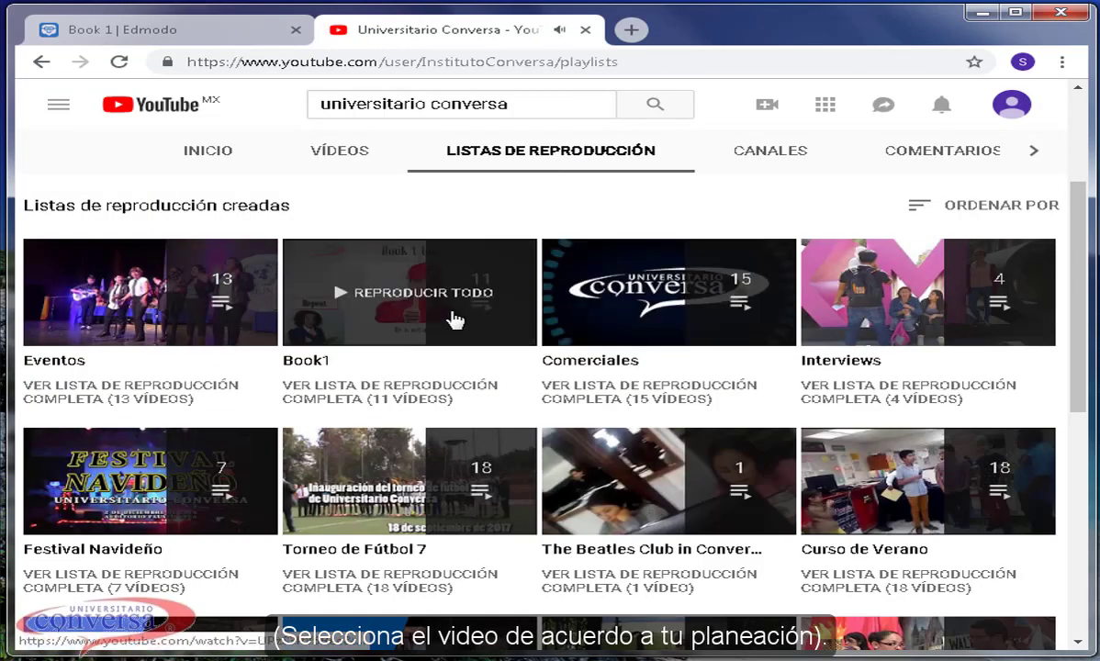
# Step: Play the Book1 playlist, pause its first video, and open the video Book 1 Unit 1 Greetings and farewells
pyautogui.click(454, 315)
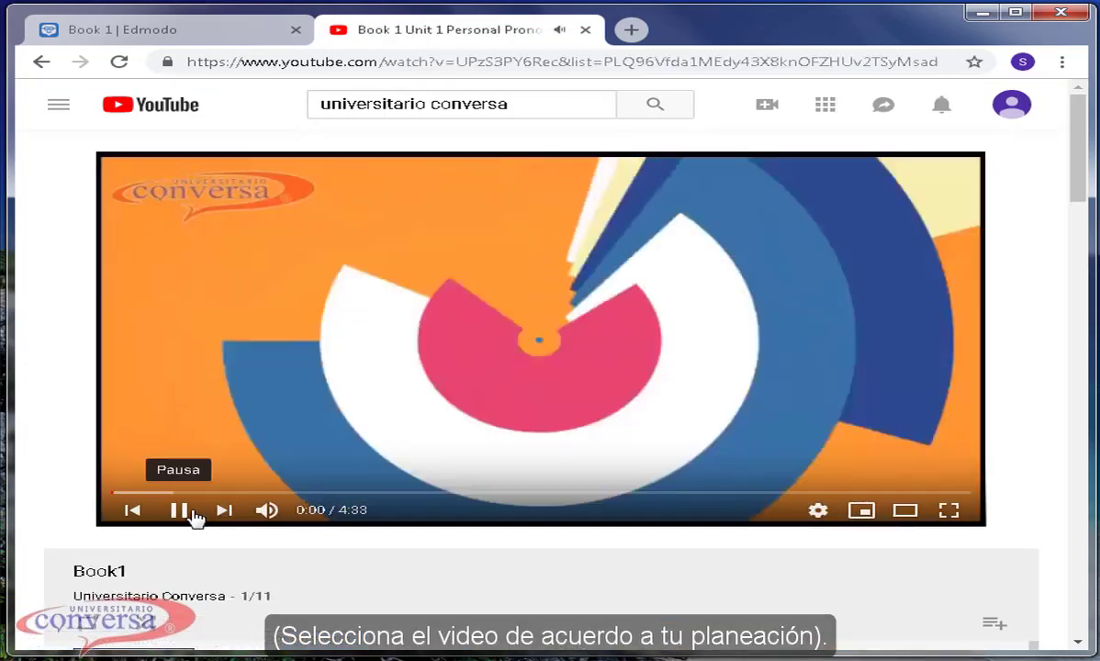
pyautogui.click(178, 509)
pyautogui.scroll(-2, 80, 415)
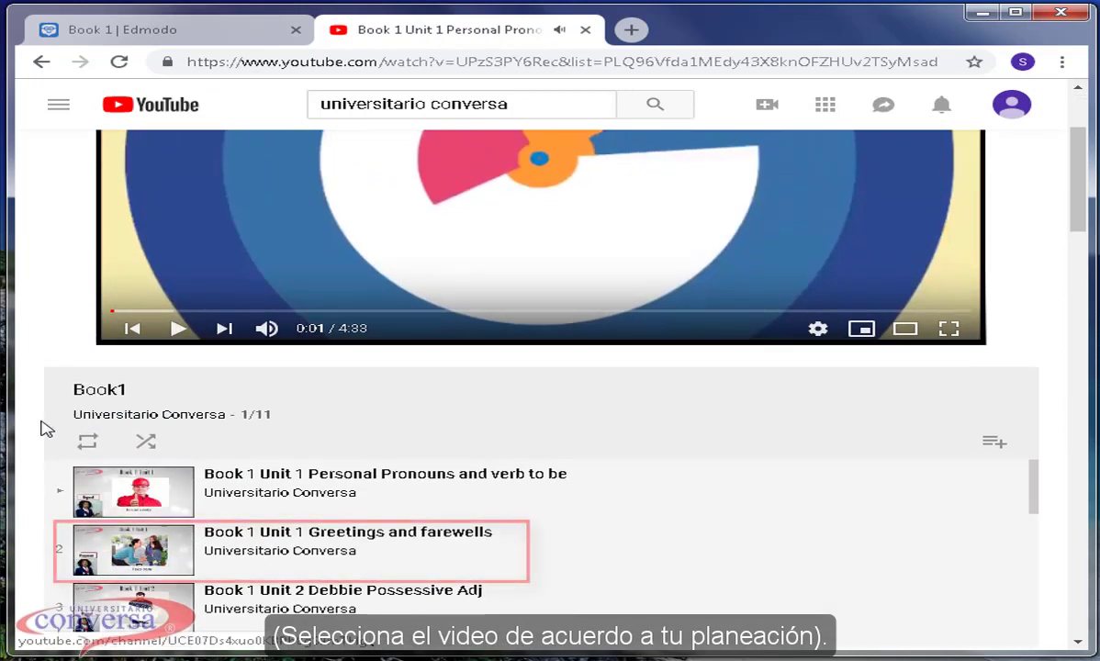
pyautogui.click(501, 538)
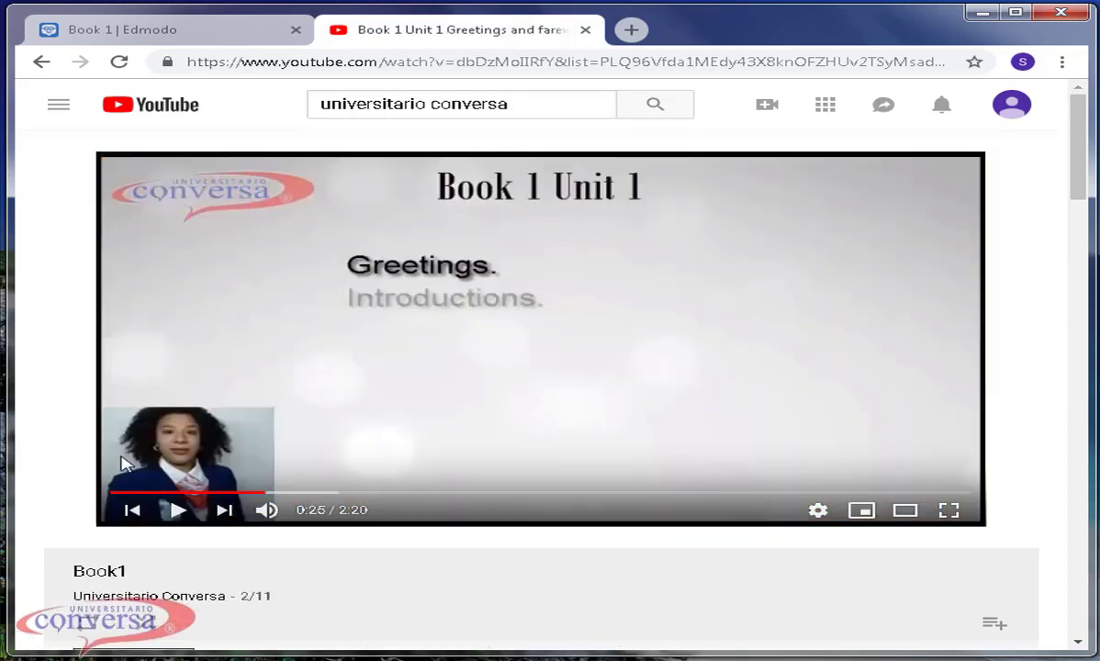
# Step: Copy the YouTube video's URL and add it in Edmodo as a link titled Book 1 Unit 1 Greetings and farewells in the Book 1 folder
pyautogui.click(684, 68)
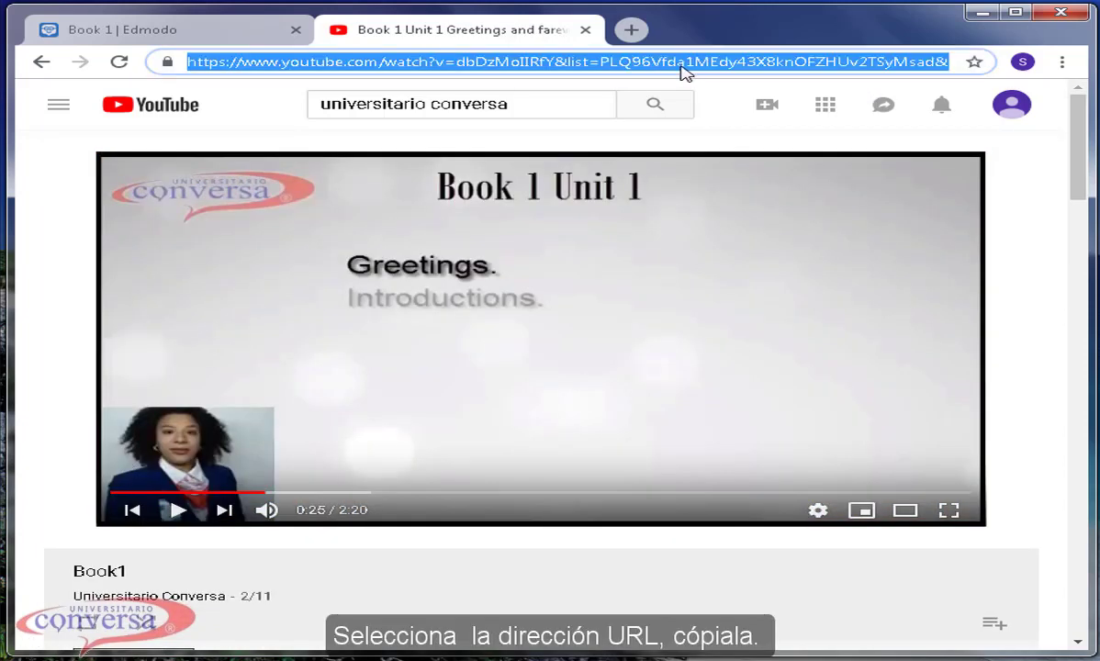
pyautogui.rightClick(683, 72)
pyautogui.click(740, 136)
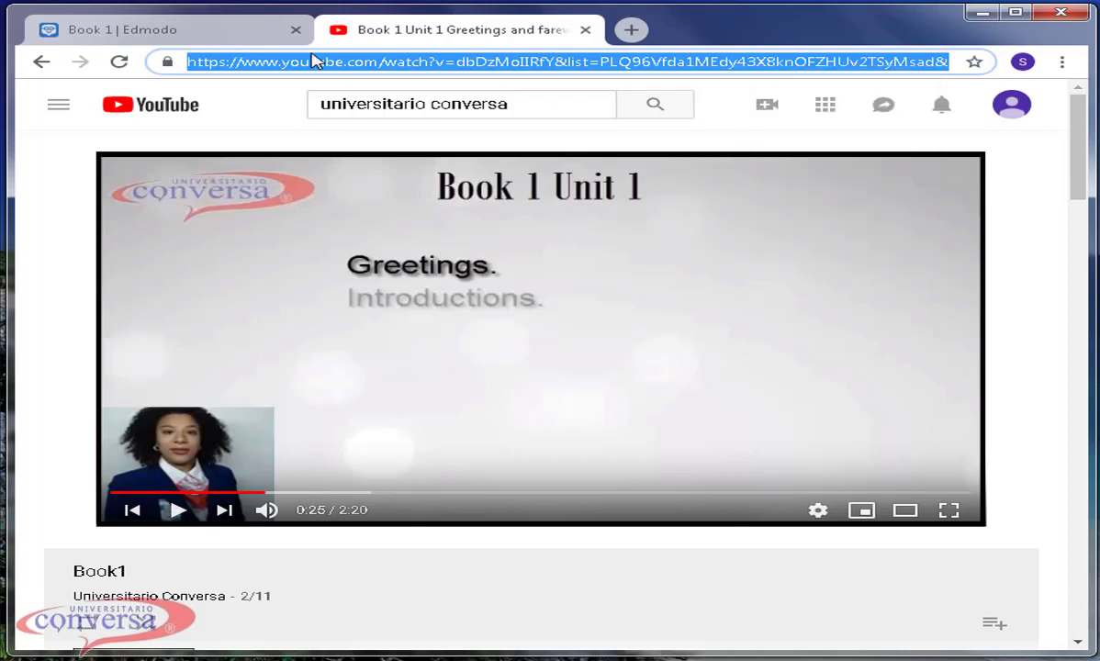
pyautogui.click(213, 33)
pyautogui.click(459, 201)
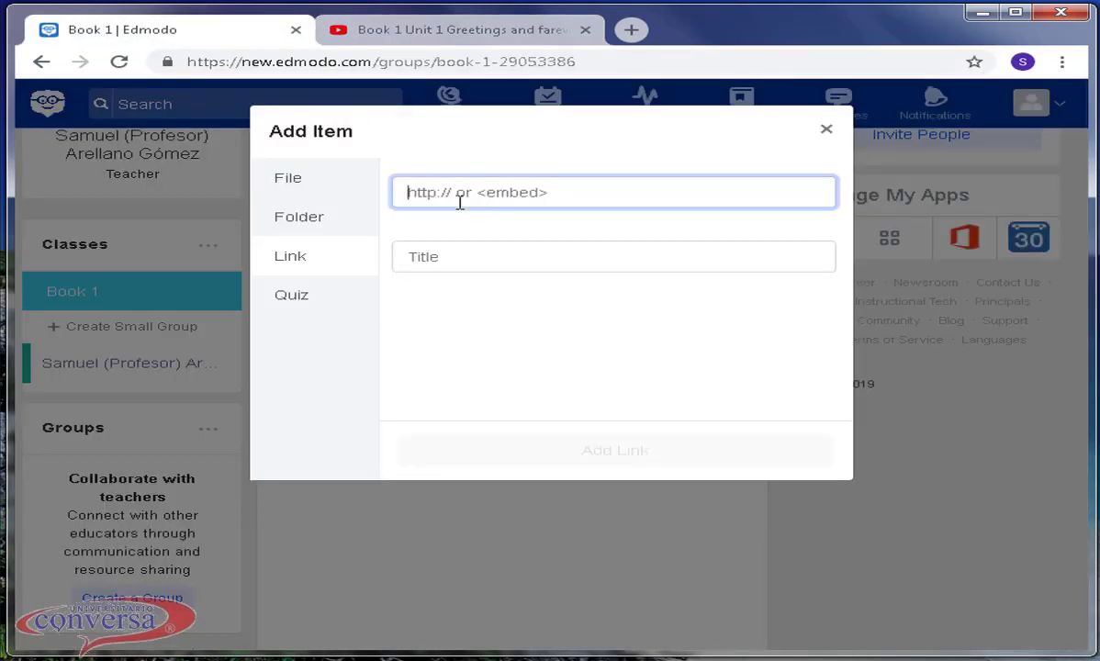
pyautogui.rightClick(457, 206)
pyautogui.click(498, 300)
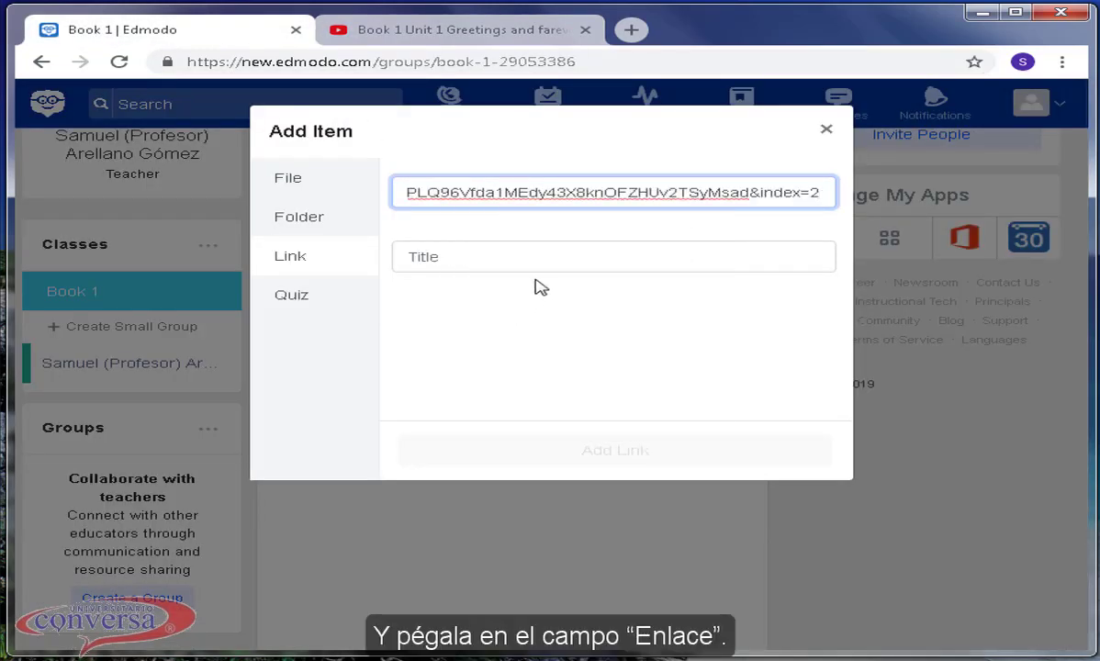
pyautogui.click(580, 264)
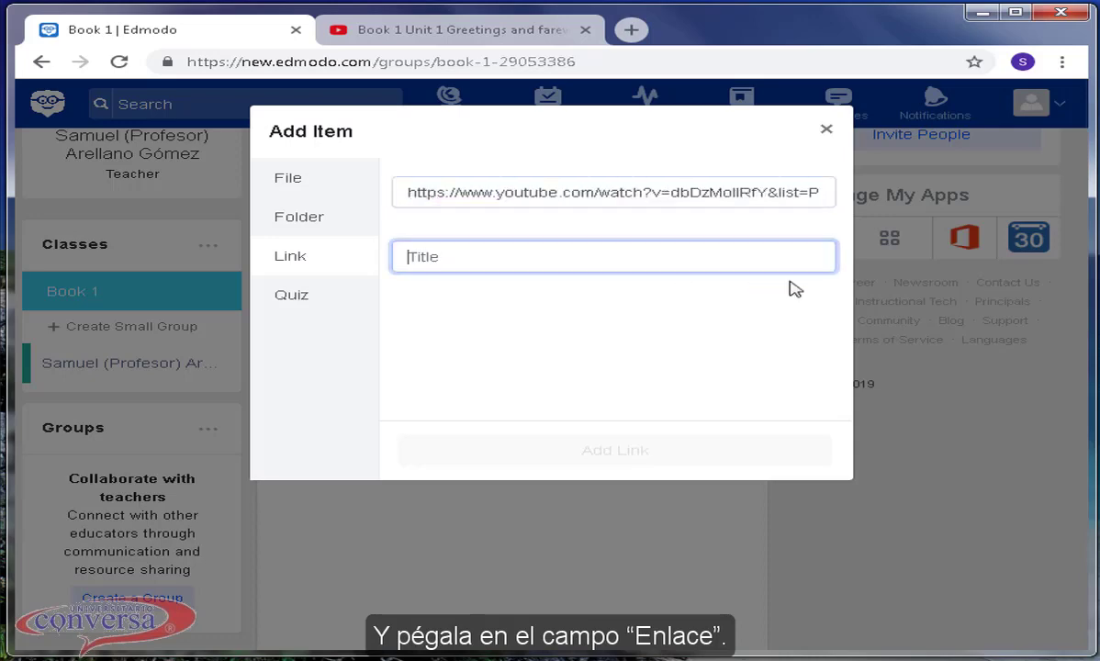
pyautogui.click(679, 452)
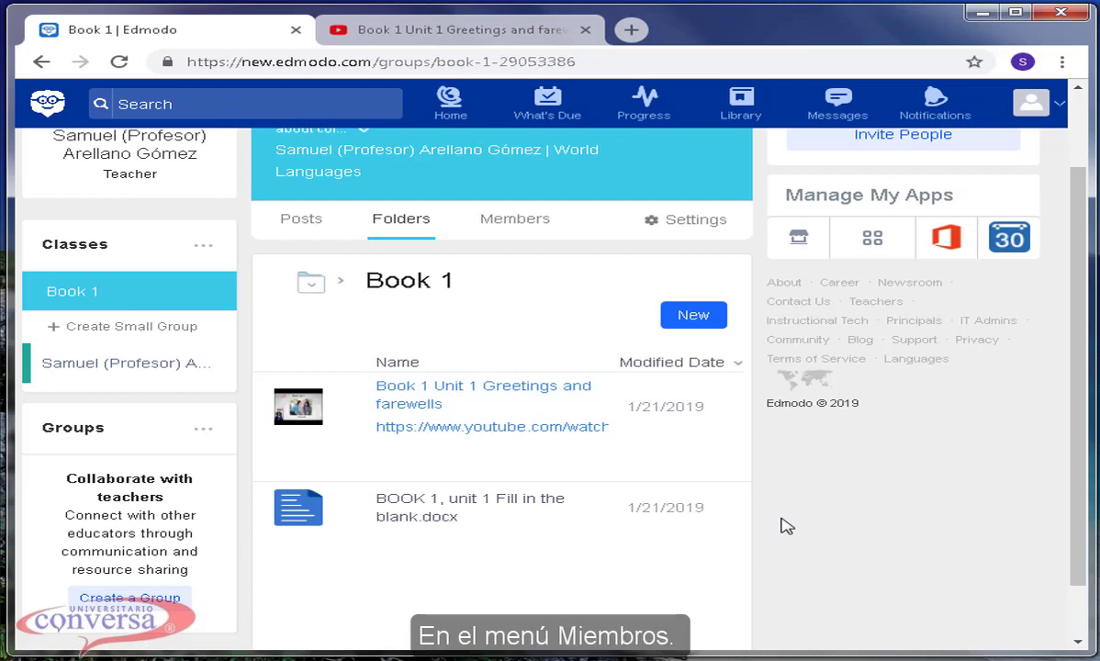
# Step: Show the members of the Book 1 class, and view the form for adding more students without adding any
pyautogui.scroll(1, 782, 524)
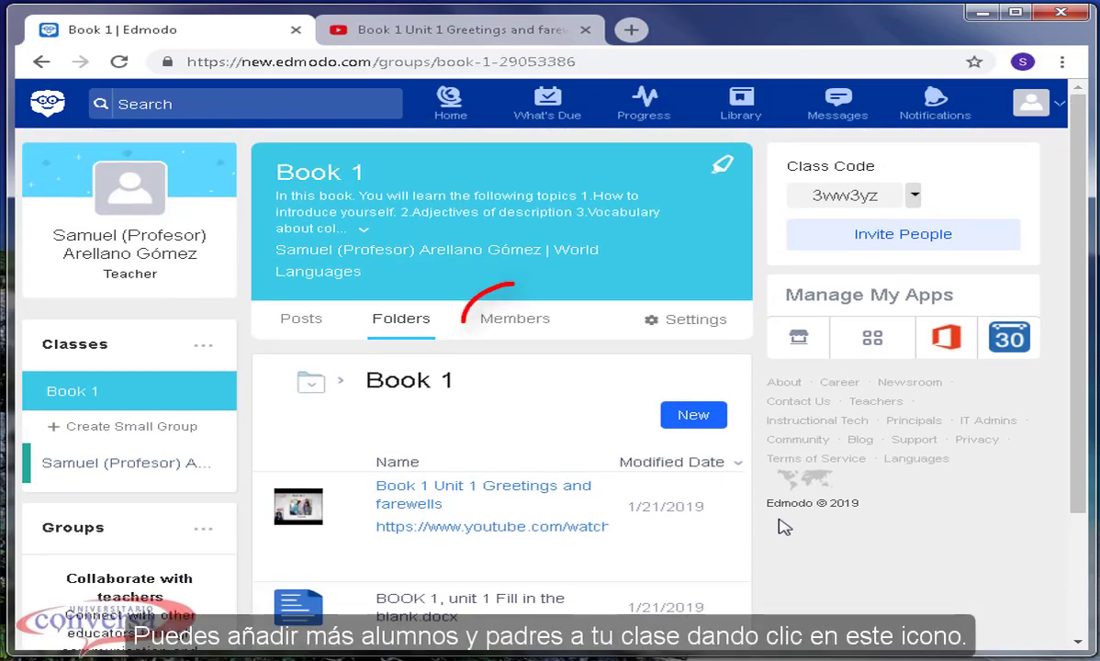
pyautogui.click(521, 332)
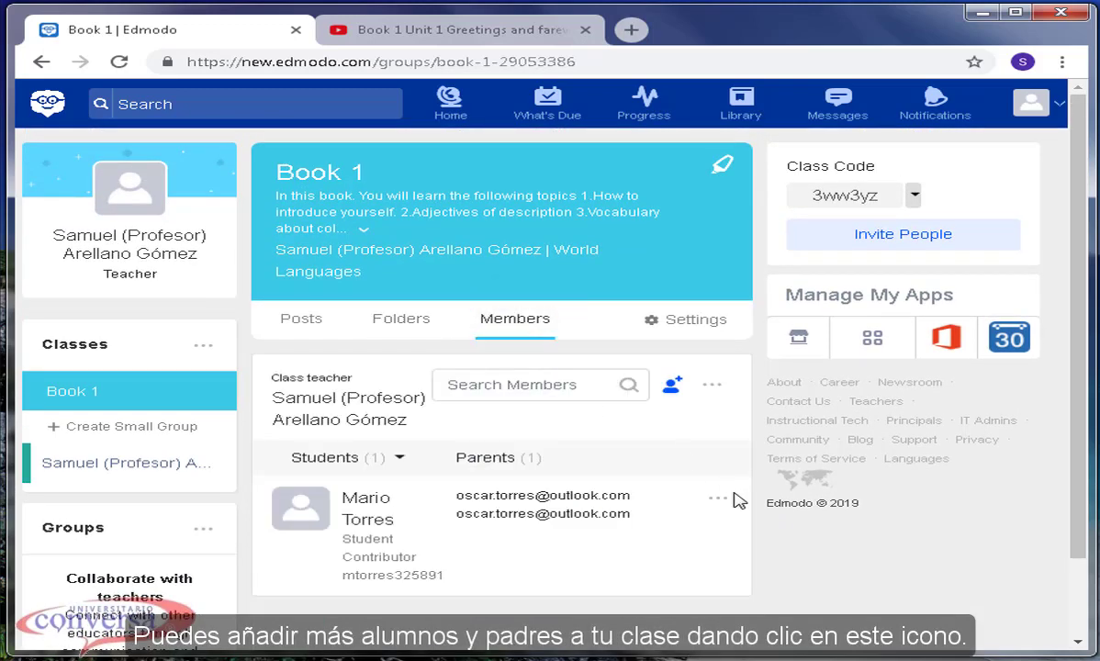
pyautogui.click(673, 386)
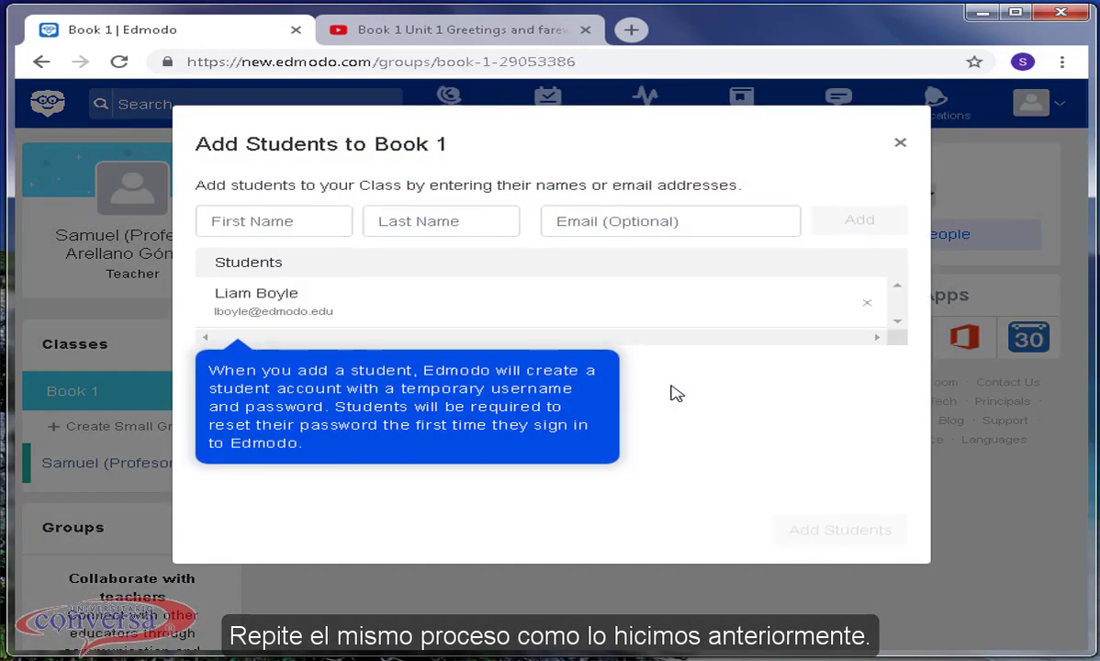
pyautogui.click(905, 147)
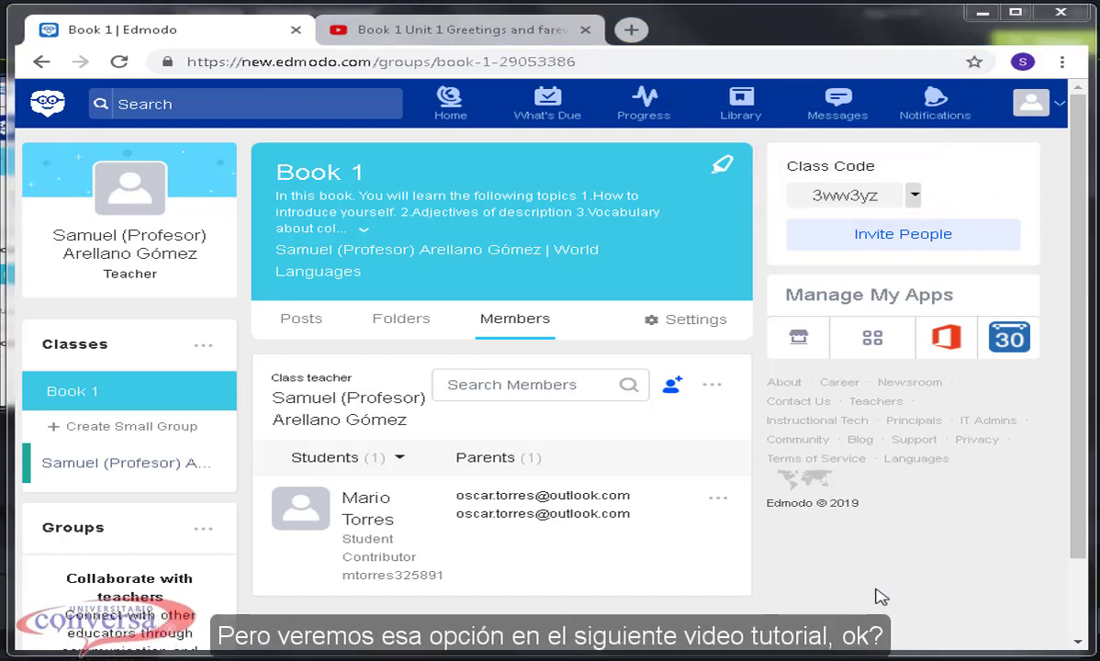
# Step: Post the motivational note beginning "Today is a new day. What can we do with it?" to the Book 1 class
pyautogui.click(303, 318)
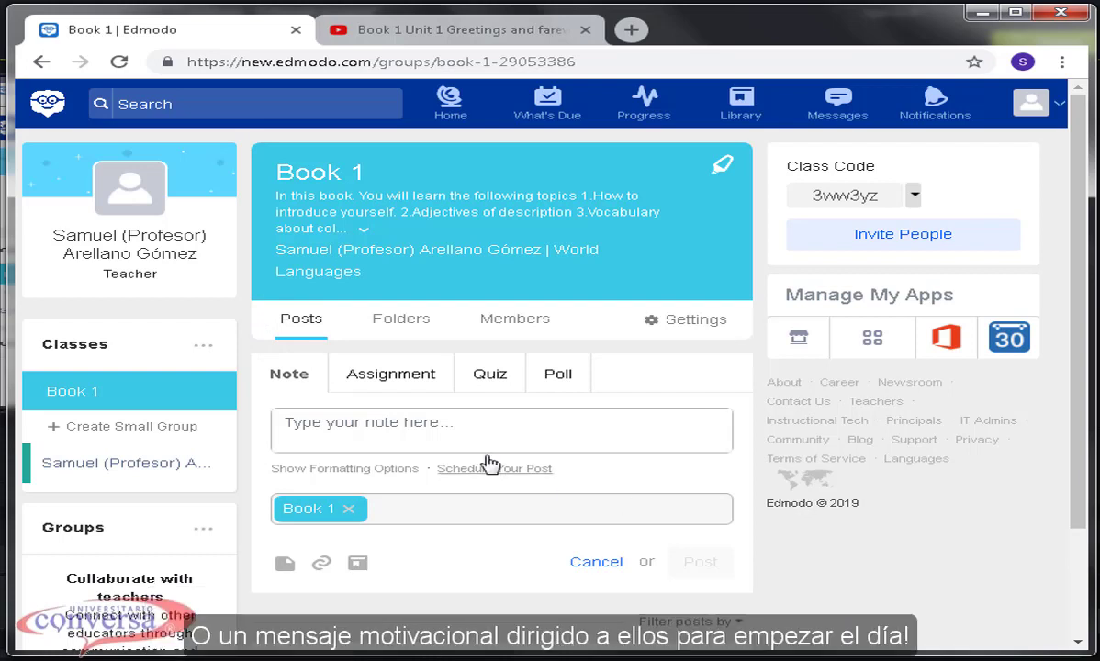
pyautogui.click(456, 430)
pyautogui.hotkey('ctrl', 'v')
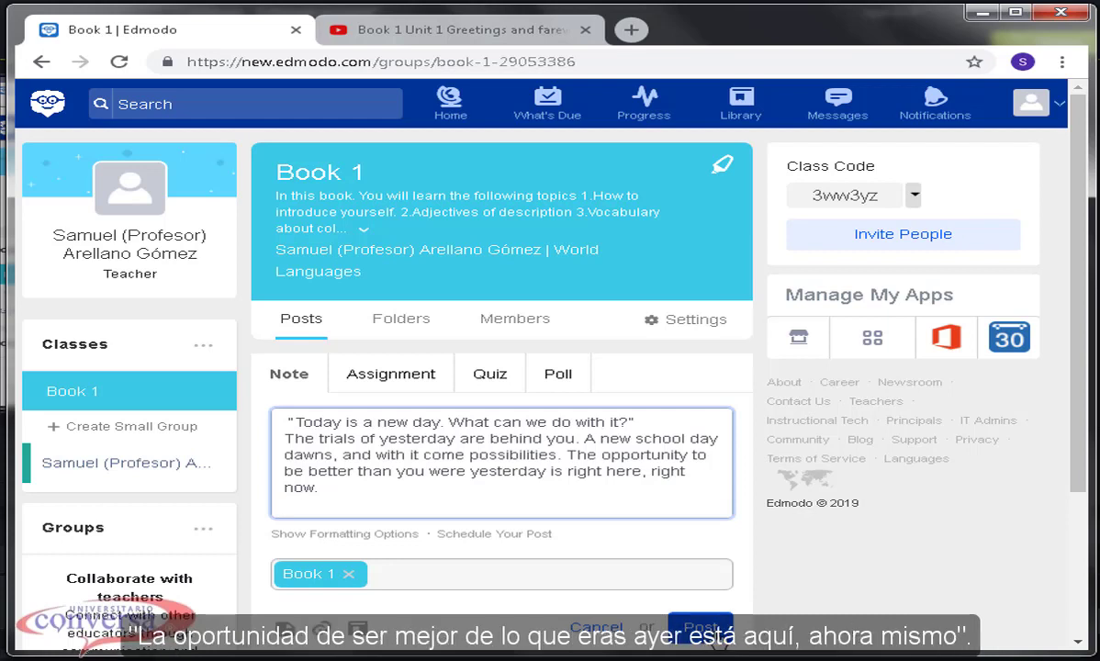
pyautogui.click(700, 628)
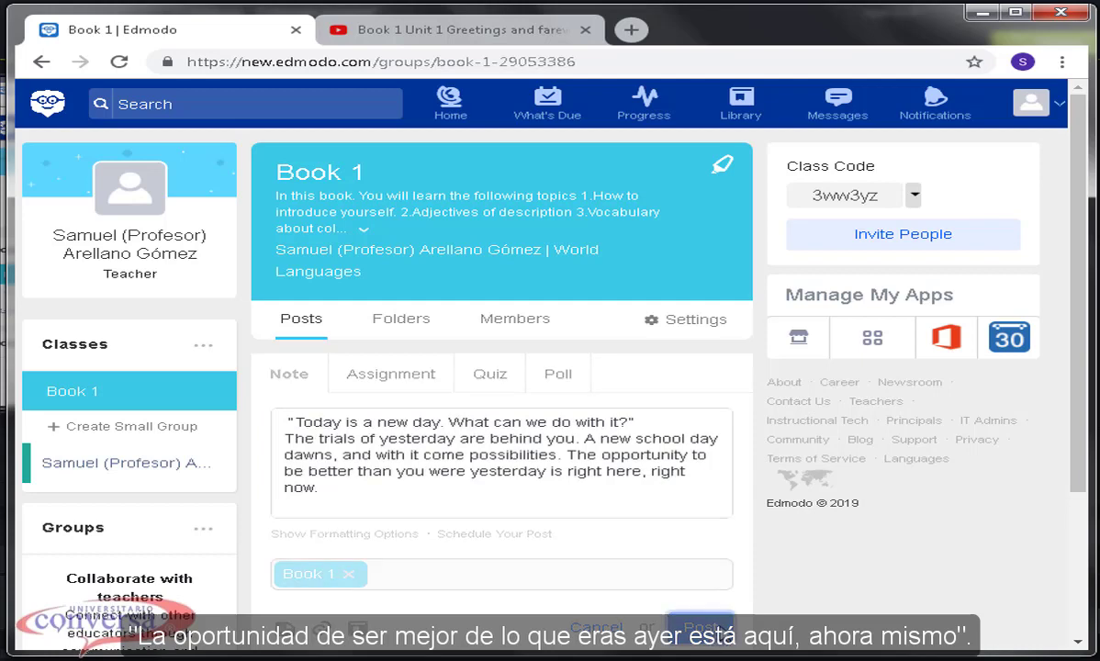
pyautogui.scroll(-5, 817, 609)
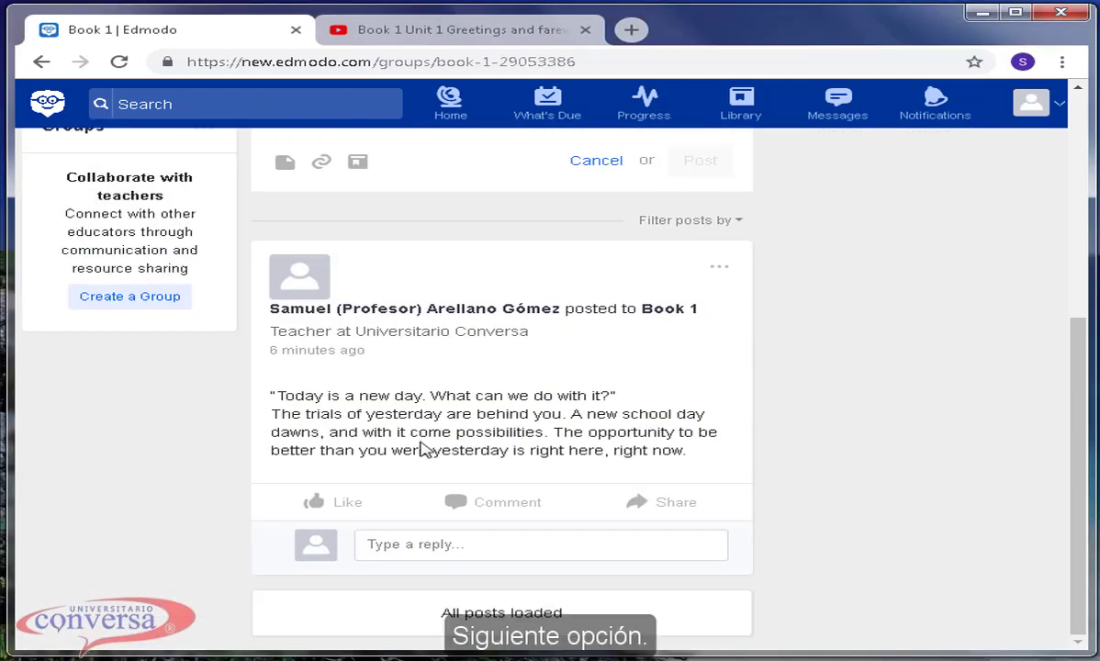
# Step: Start a new assignment for the Book 1 class with the title Book 1 Unit Welcome to Conversa
pyautogui.scroll(4, 427, 450)
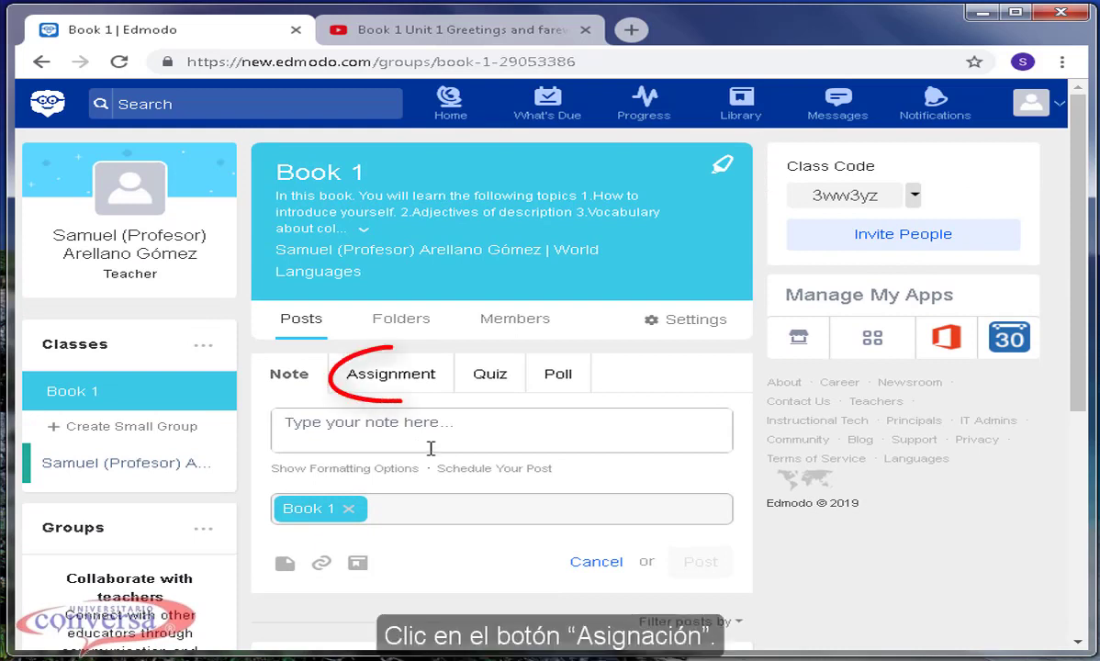
pyautogui.click(390, 395)
pyautogui.click(392, 435)
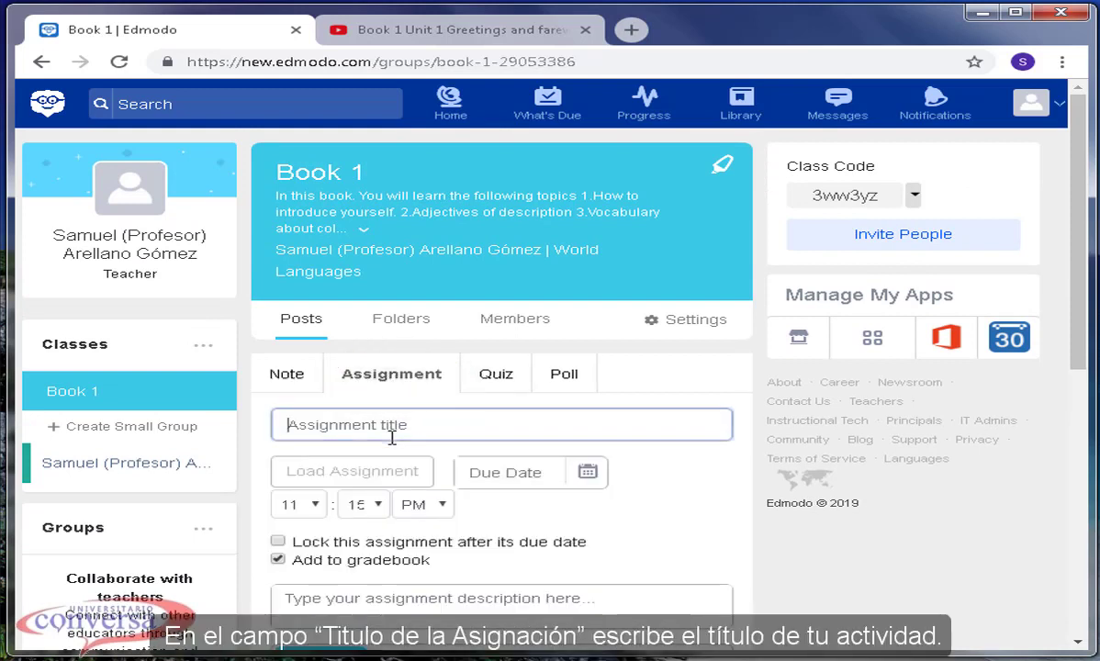
pyautogui.write('Book 1 Unit Welcome to Conversa')
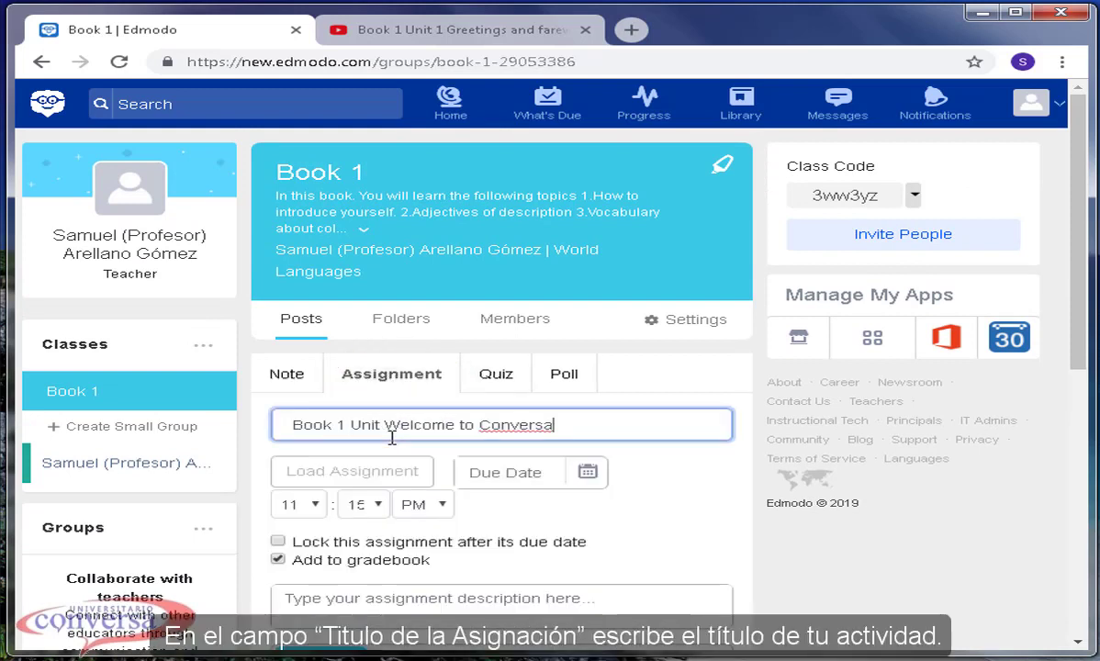
# Step: Set the assignment's due date to 01/25/2019 at 1:00 PM and lock the assignment after its due date
pyautogui.click(588, 472)
pyautogui.scroll(-2, 592, 496)
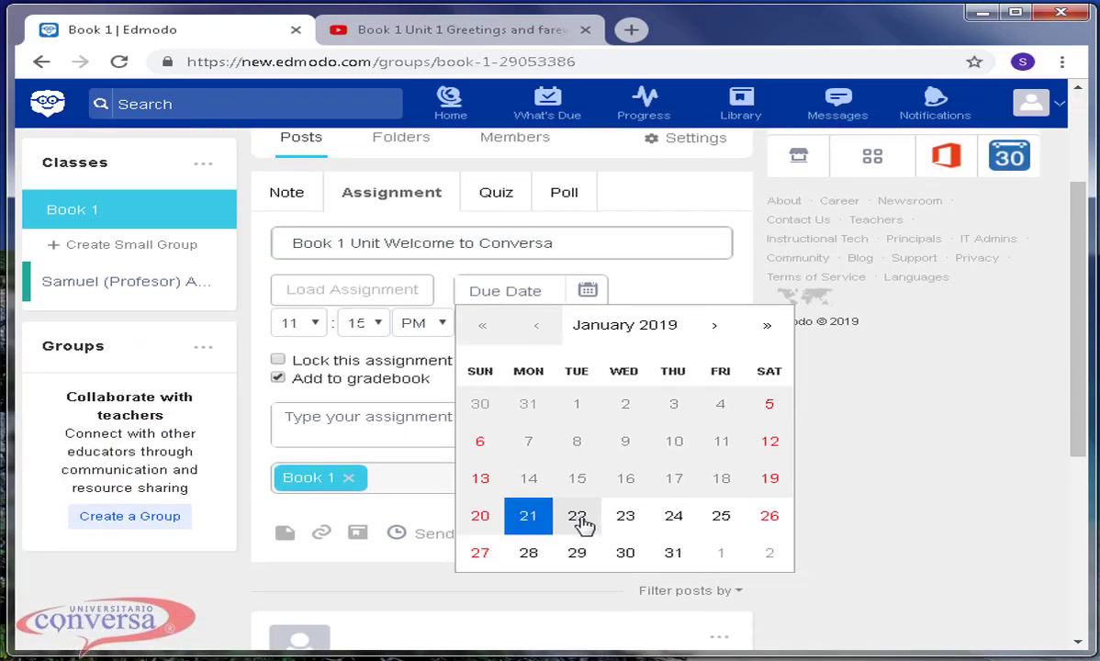
pyautogui.click(727, 522)
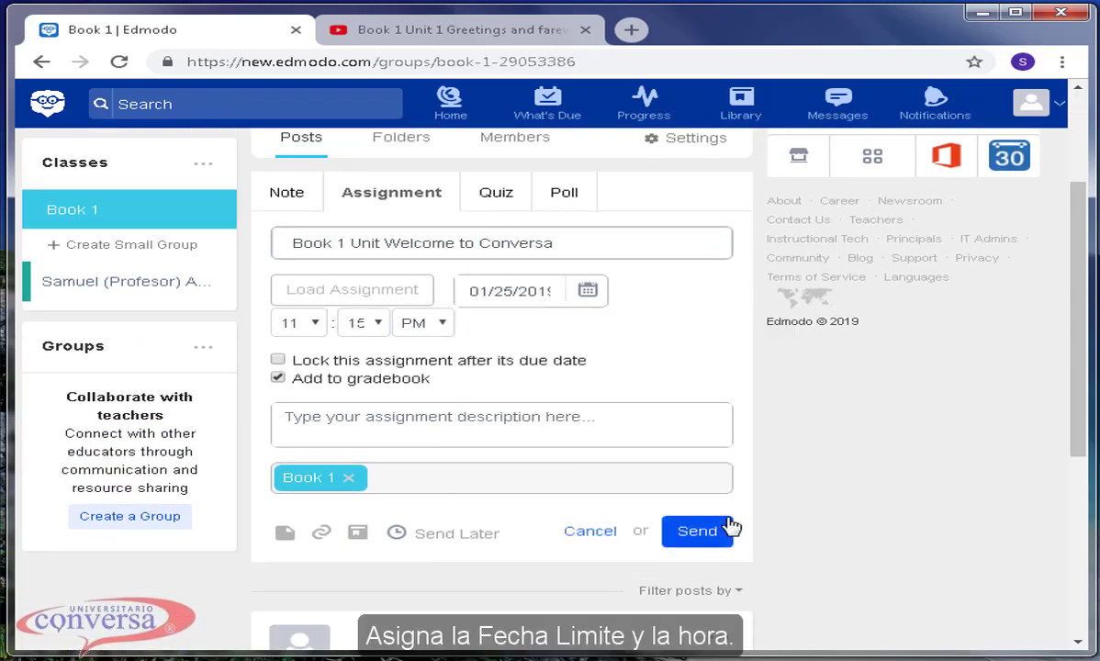
pyautogui.click(312, 322)
pyautogui.click(299, 342)
pyautogui.click(364, 323)
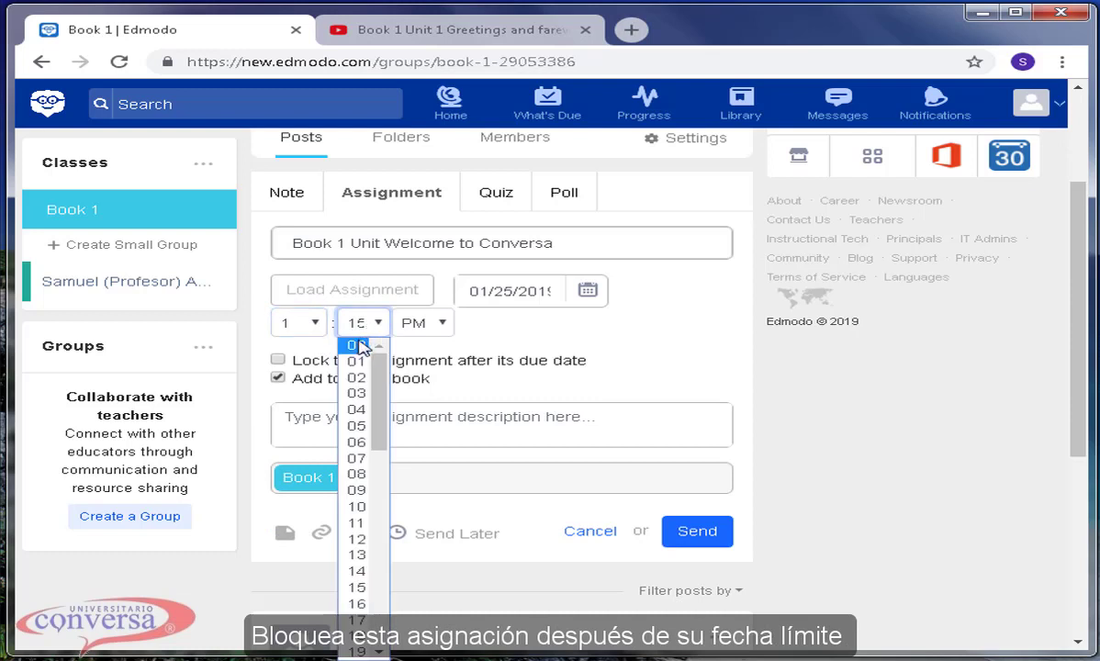
pyautogui.click(345, 345)
pyautogui.click(278, 359)
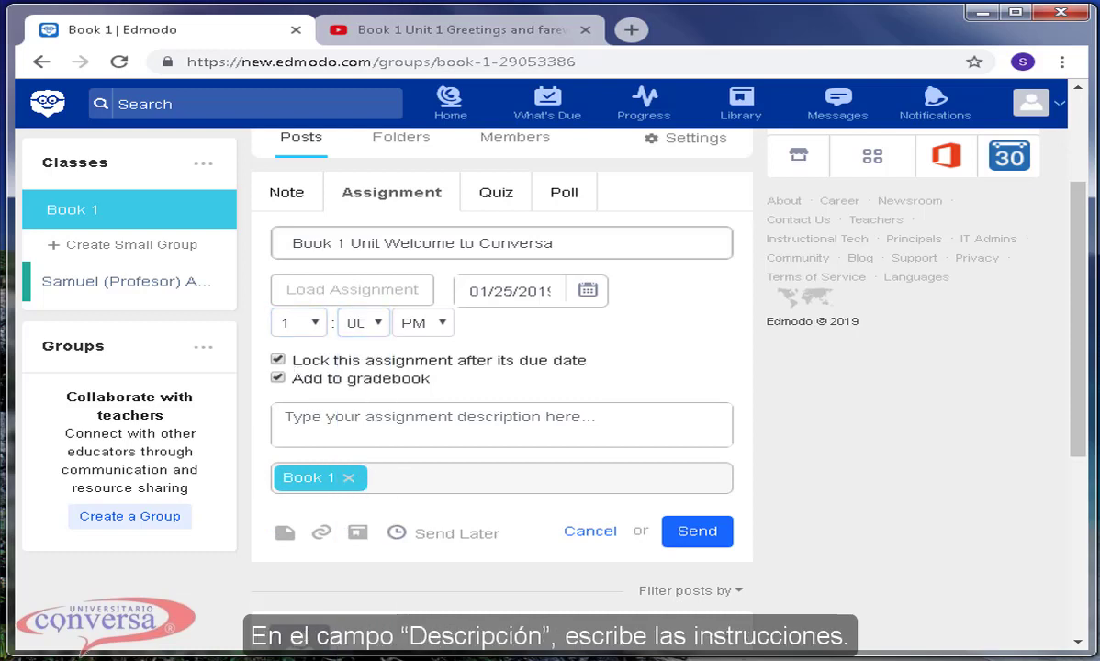
# Step: Enter the assignment description "Watch the video and answer the attached files." and attach the file BOOK 1, unit 1.docx
pyautogui.click(331, 422)
pyautogui.write('Watch the video and answer the attached files.')
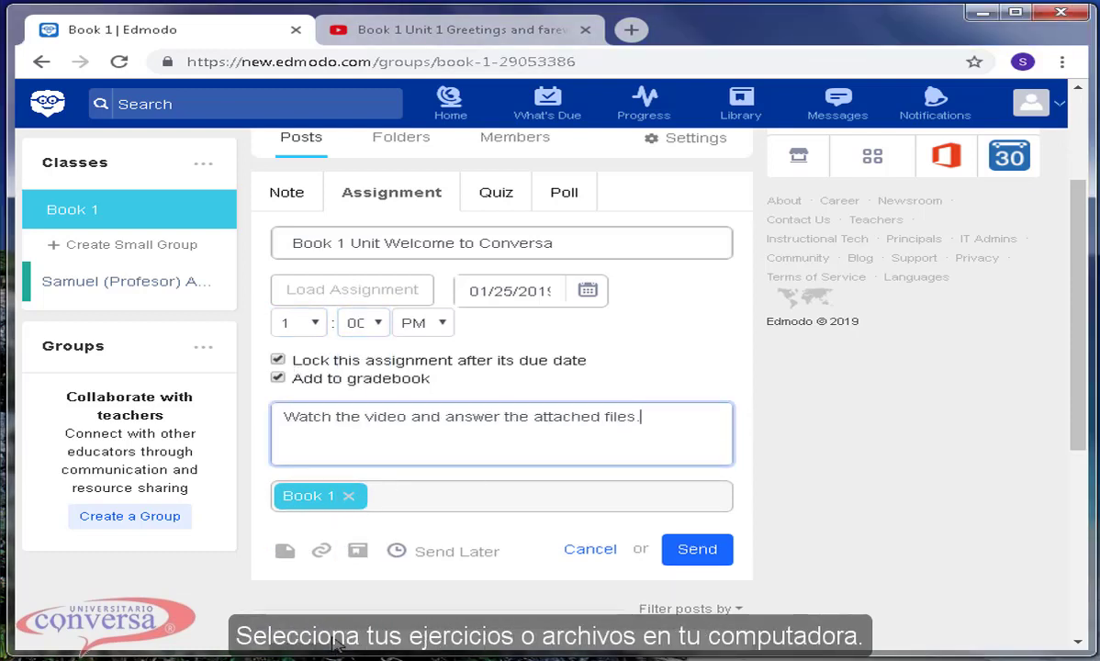
pyautogui.click(284, 551)
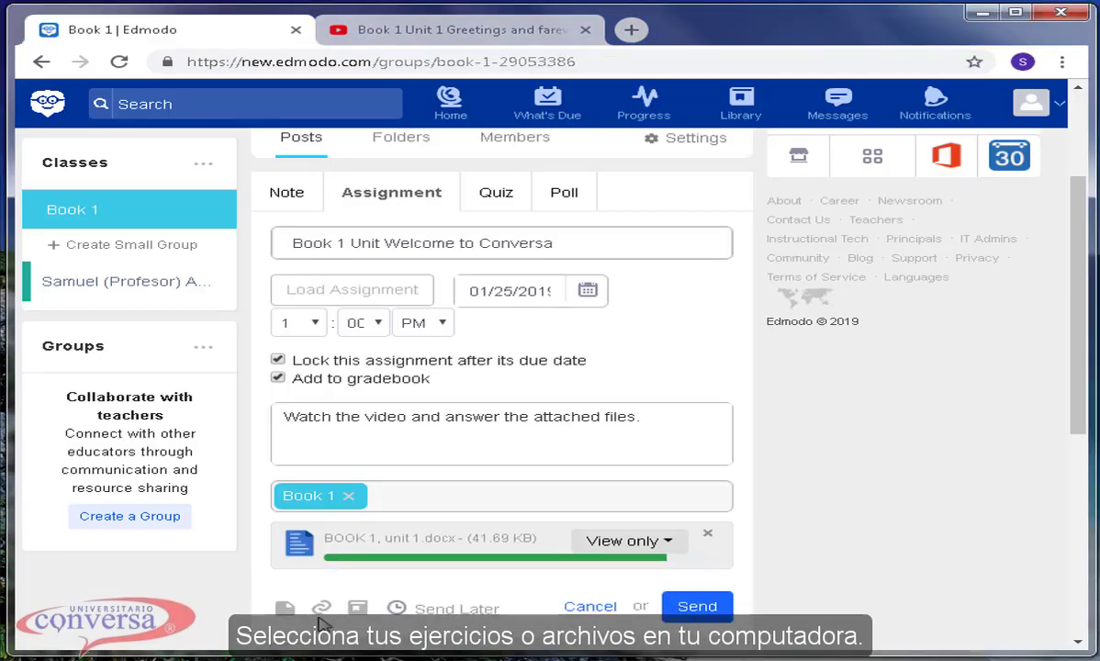
# Step: Attach the YouTube video's URL to the assignment as a link titled Book 1 Unit 1 Greetings and farewells
pyautogui.click(324, 604)
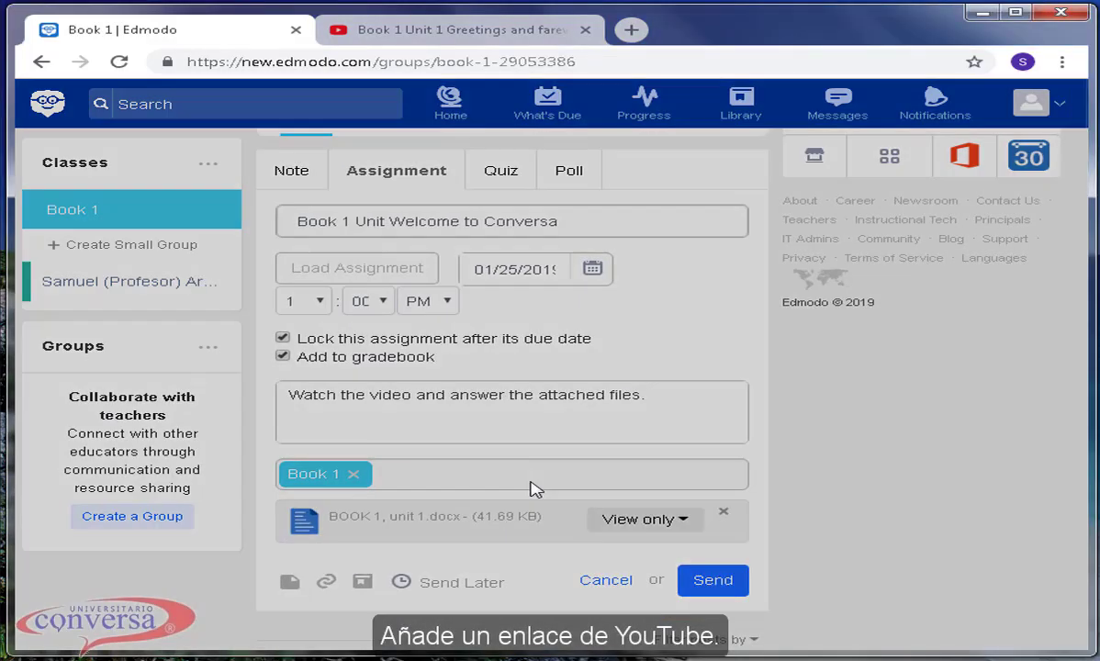
pyautogui.click(424, 37)
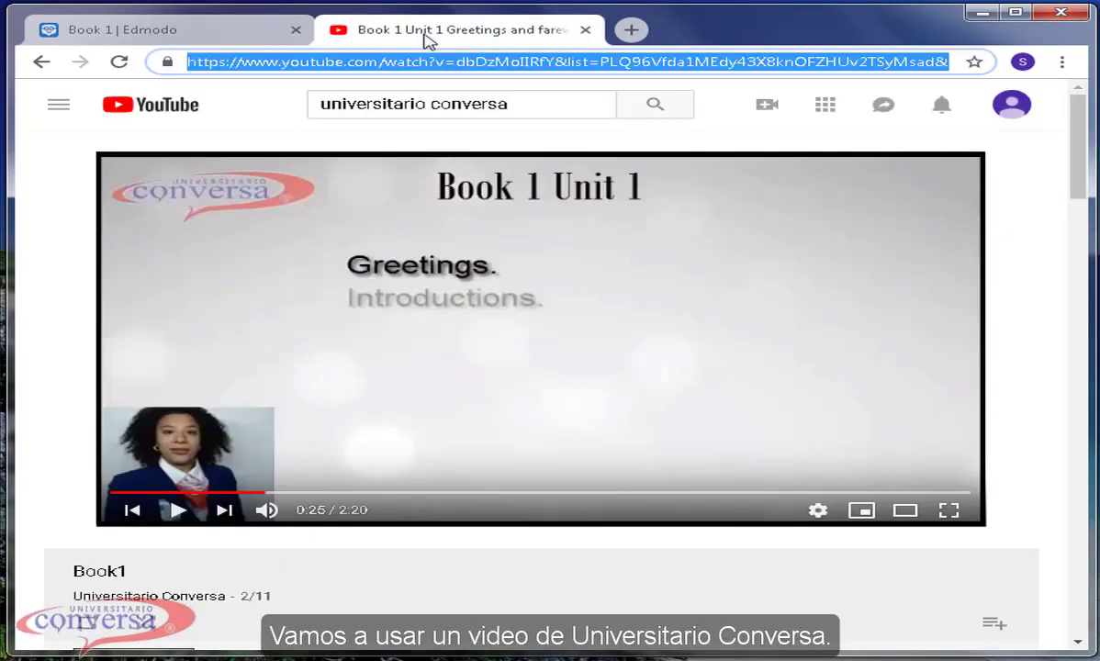
pyautogui.rightClick(384, 66)
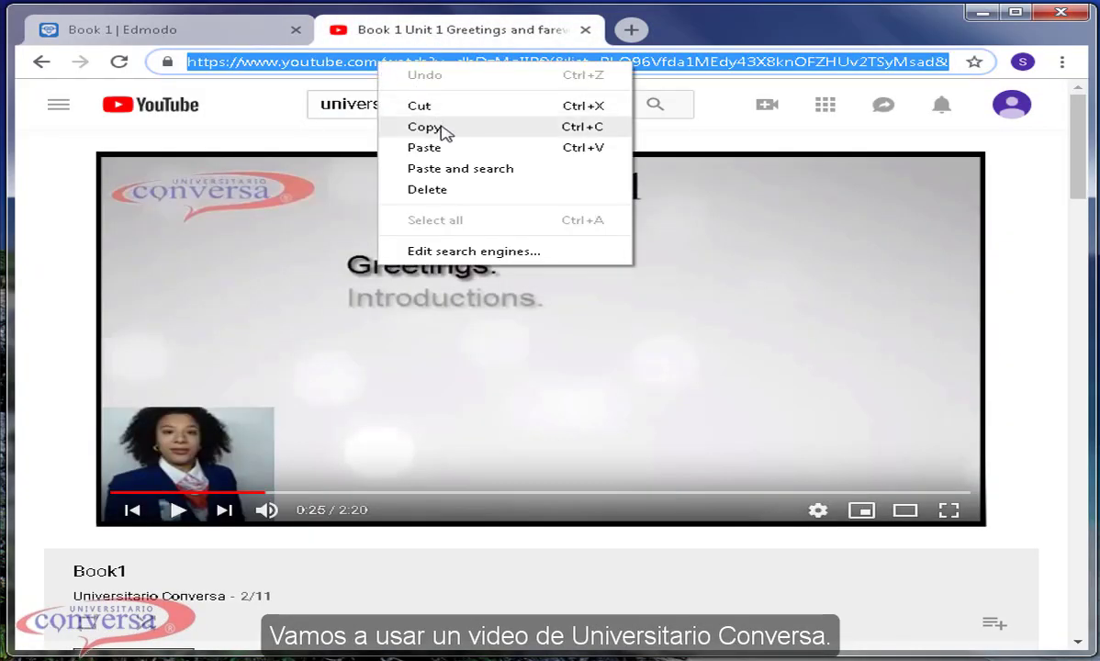
pyautogui.click(433, 126)
pyautogui.click(220, 31)
pyautogui.hotkey('ctrl', 'v')
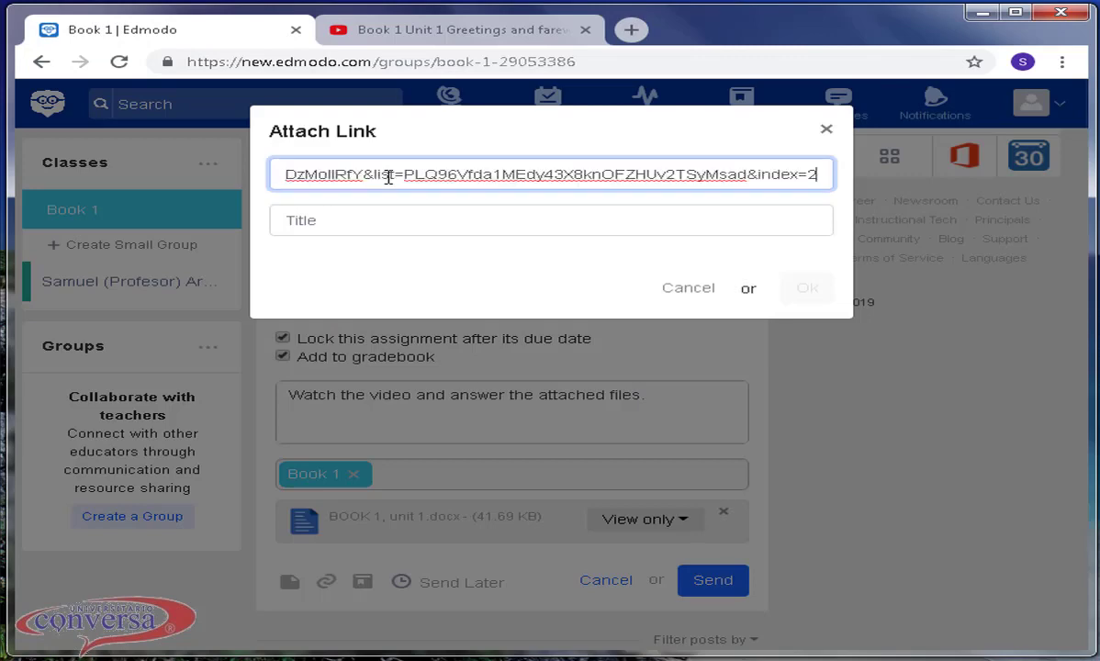
pyautogui.click(393, 222)
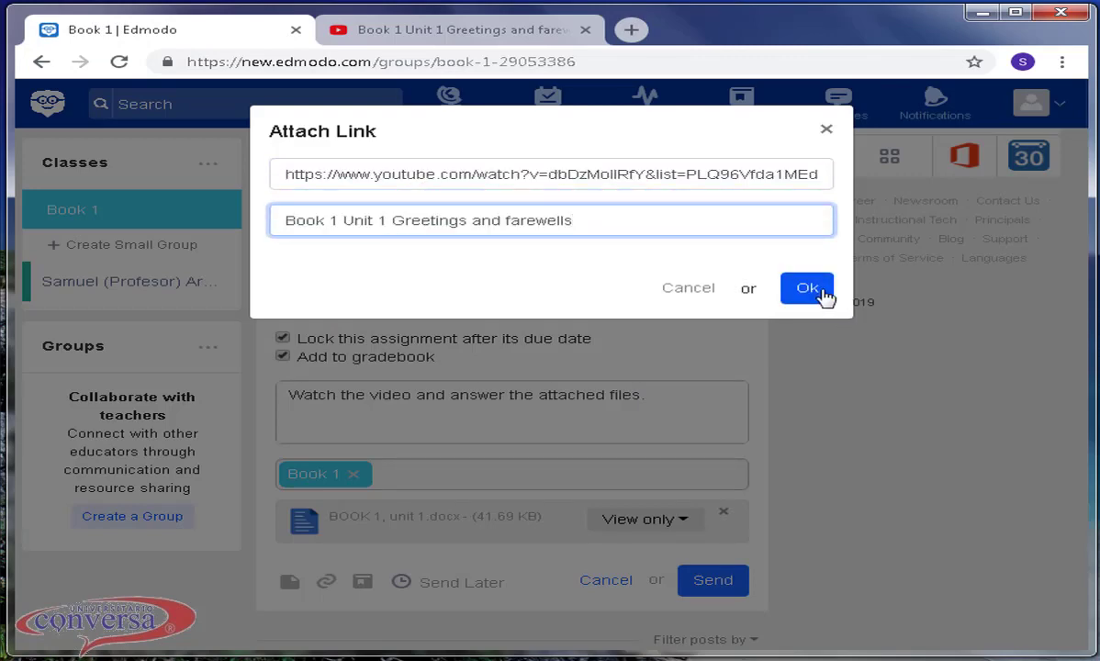
pyautogui.click(820, 292)
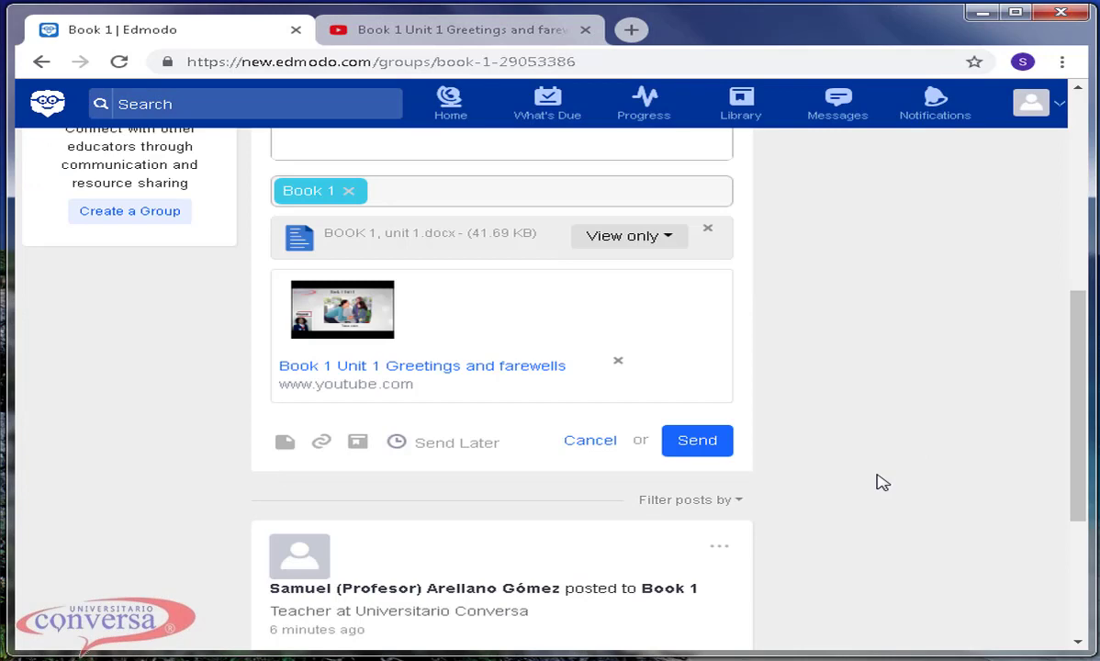
# Step: Attach BOOK 1, unit 1 Fill in the blank.docx from the library's Book 1 folder to the assignment
pyautogui.click(363, 448)
pyautogui.scroll(-1, 615, 450)
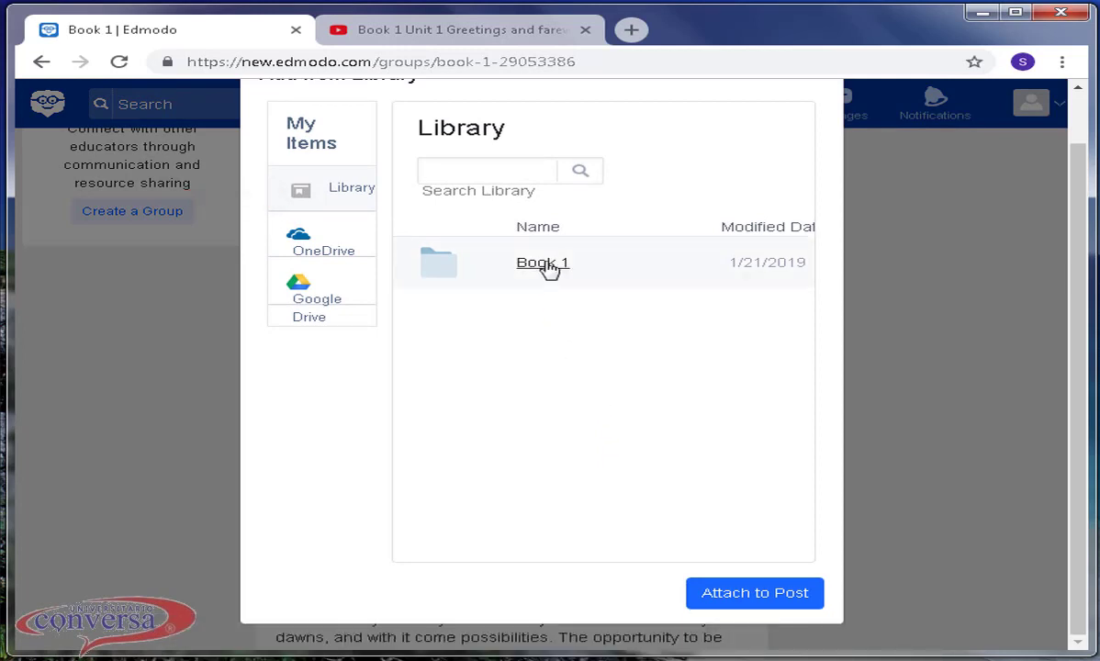
pyautogui.click(543, 264)
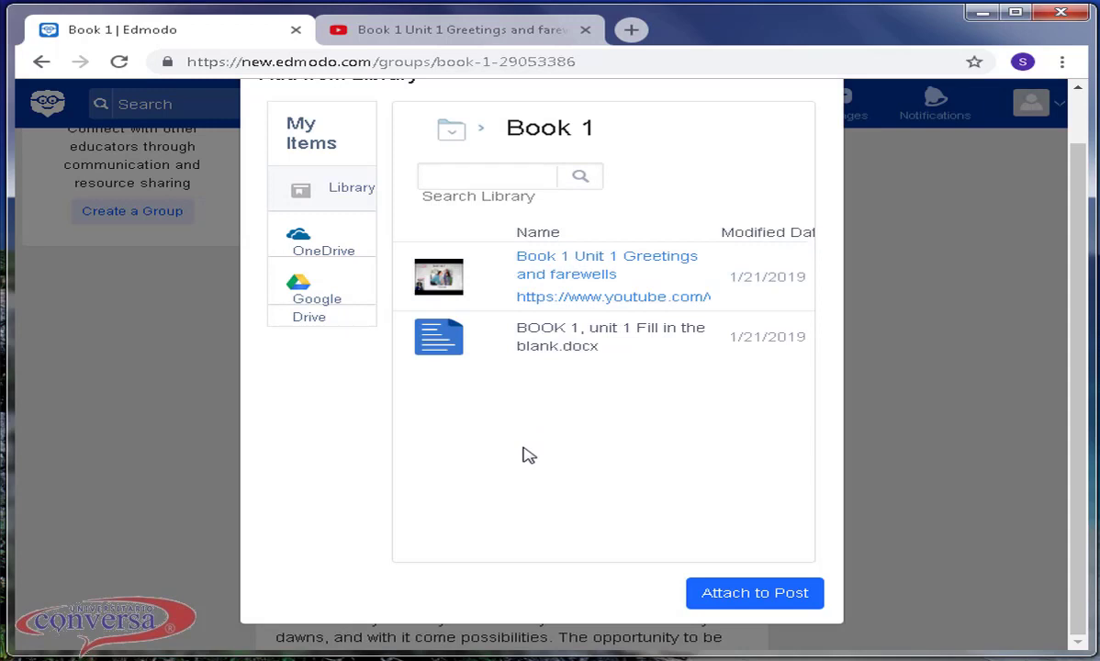
pyautogui.click(565, 341)
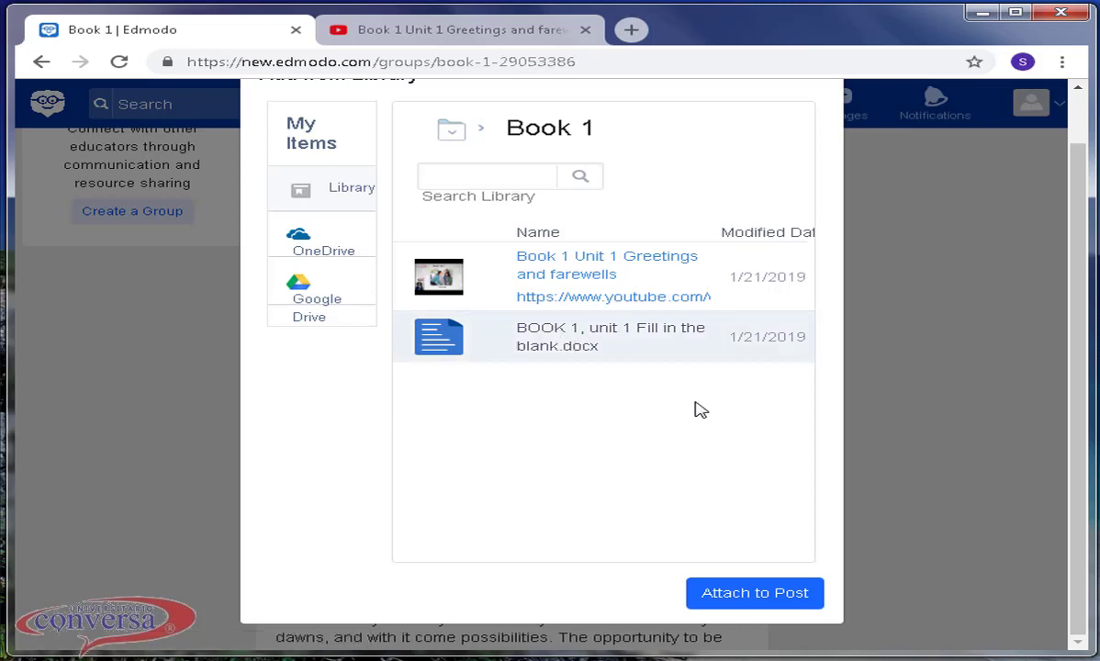
pyautogui.click(776, 596)
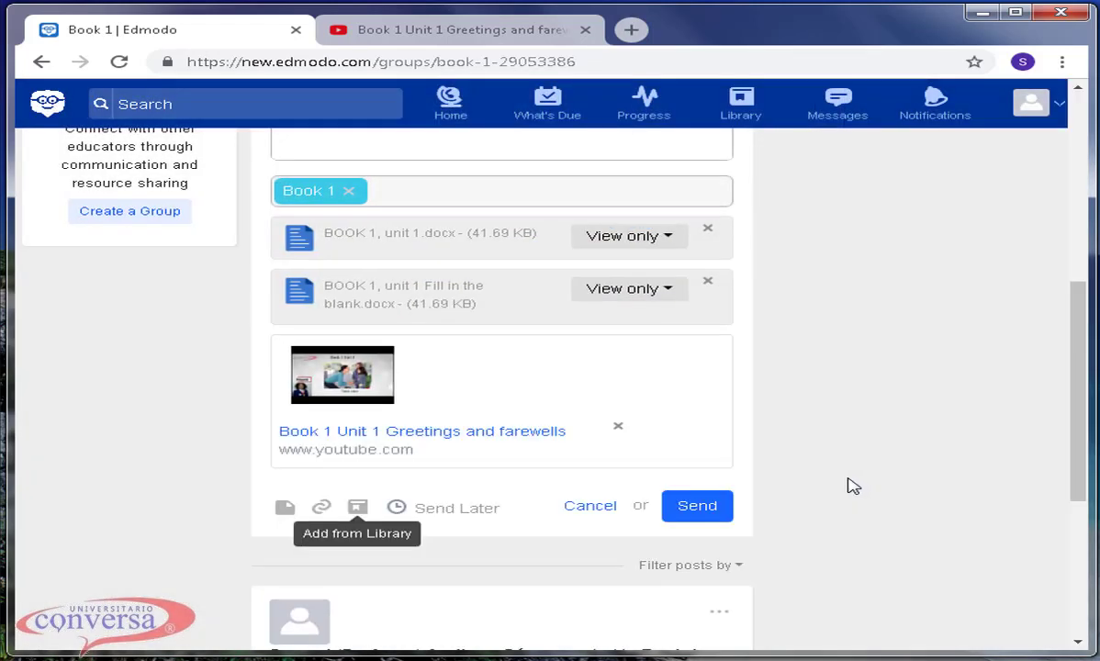
# Step: Attach (book 1, unit 1) Unit_1_06_Track.MP3 from Google Drive's Listening Exams, Basic folder to the assignment and send the assignment
pyautogui.click(358, 508)
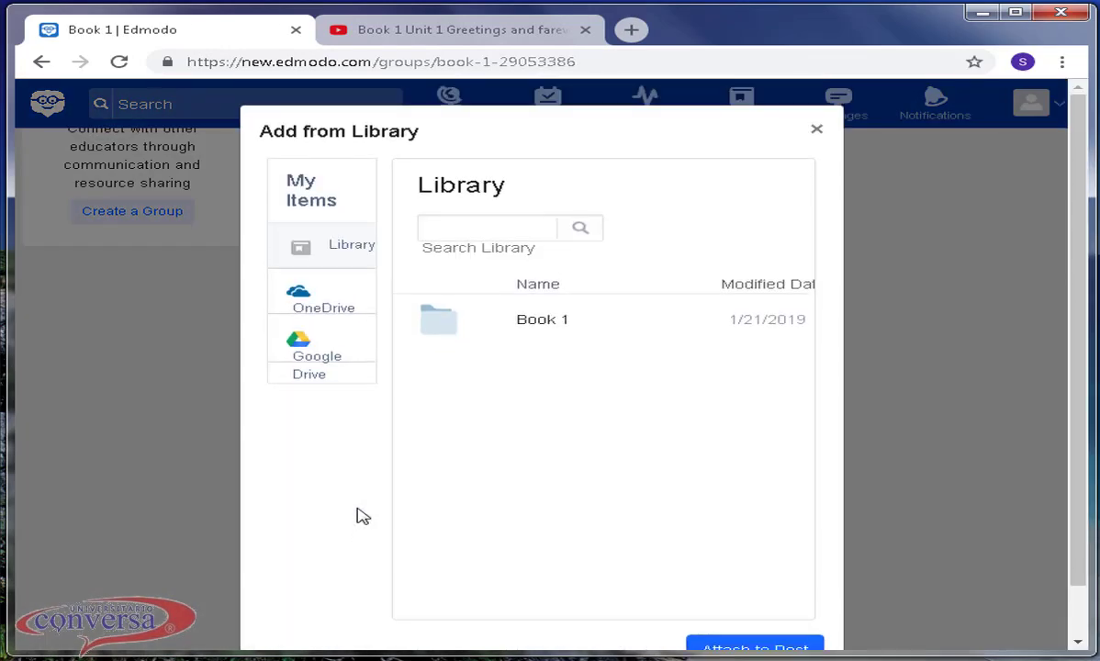
pyautogui.click(314, 350)
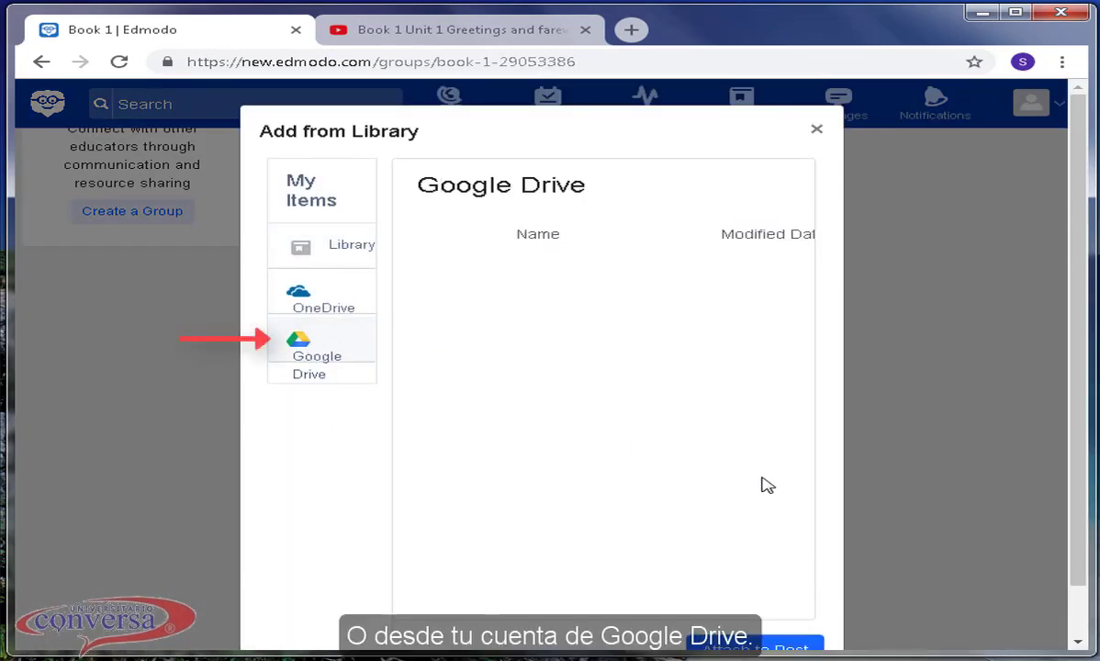
pyautogui.click(581, 478)
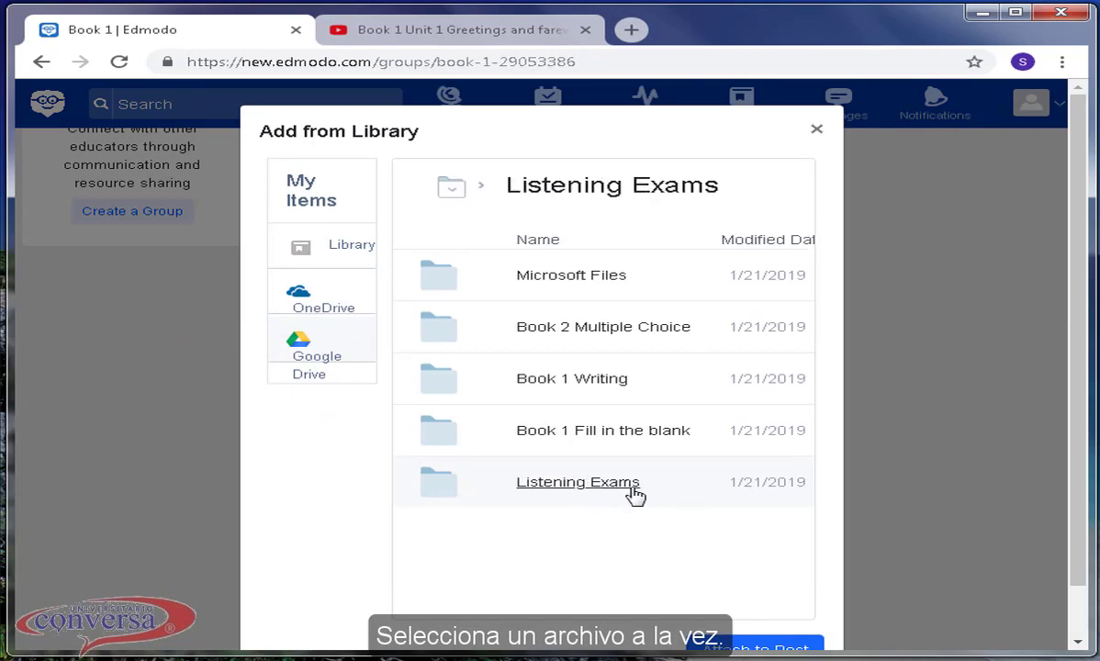
pyautogui.click(546, 328)
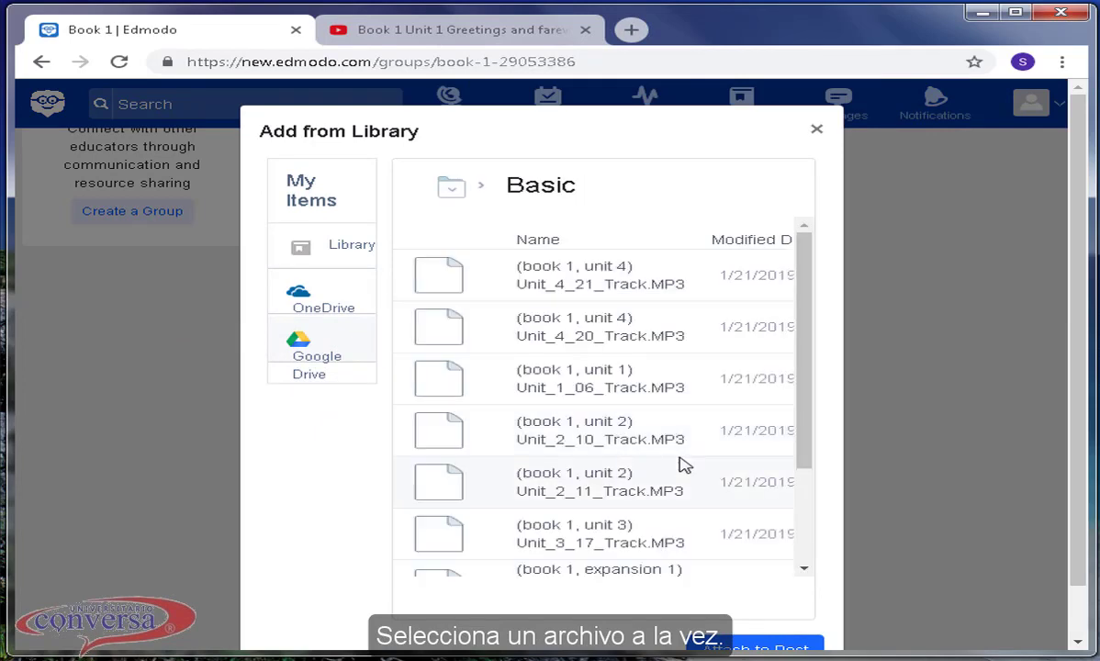
pyautogui.click(634, 381)
pyautogui.scroll(-1, 852, 543)
pyautogui.click(745, 587)
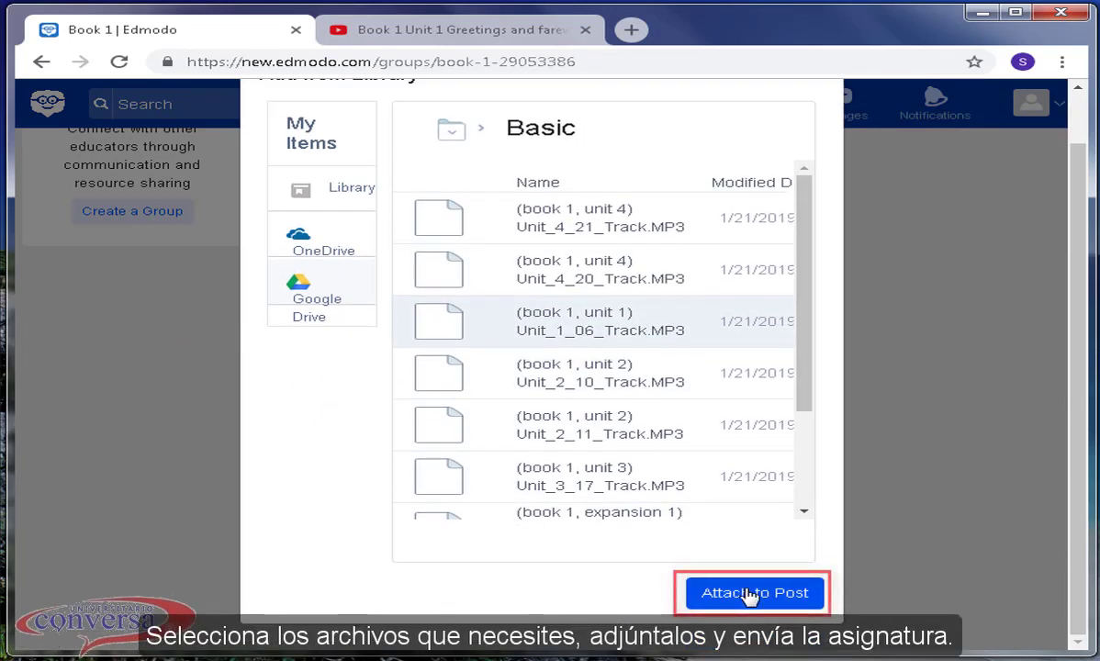
pyautogui.scroll(-2, 827, 485)
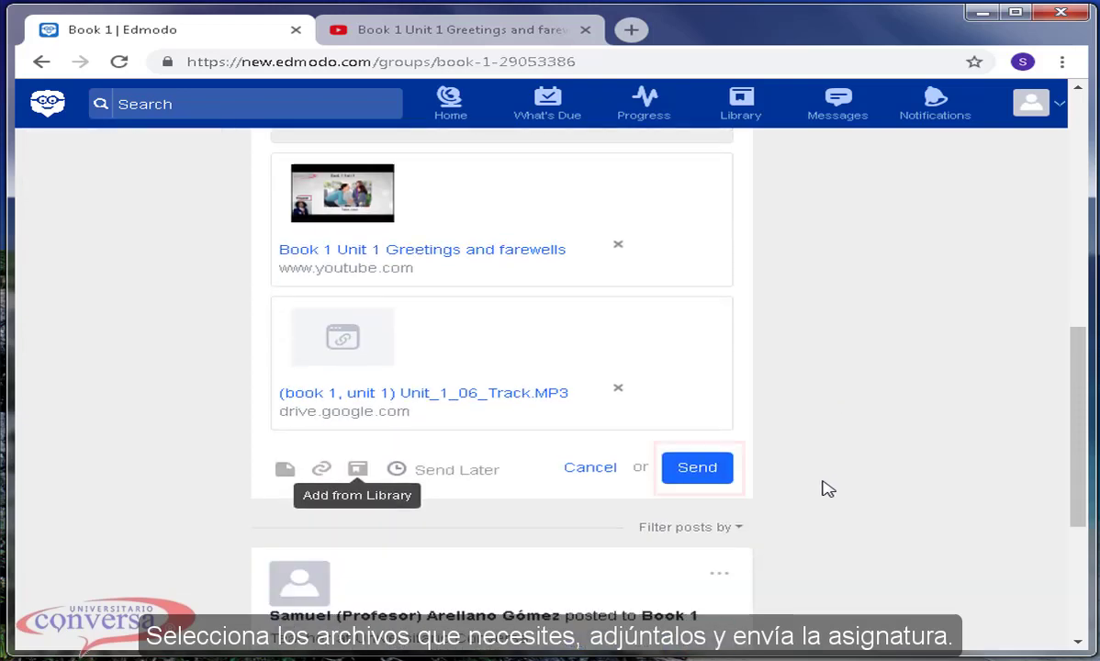
pyautogui.click(707, 467)
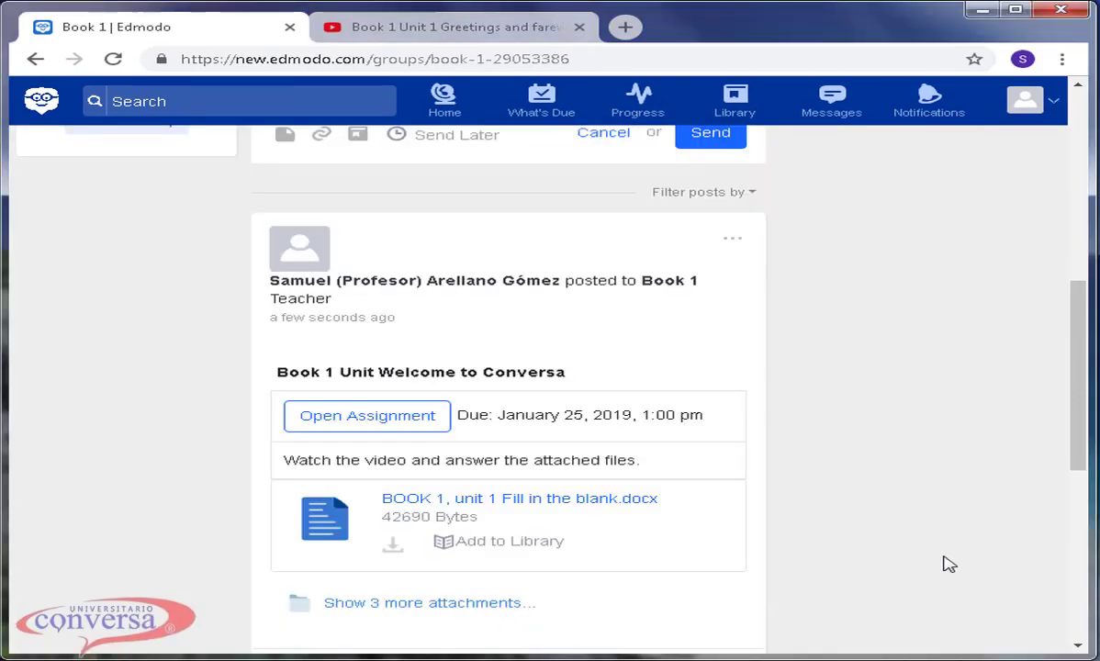
# Step: Create a new quiz titled Book 1 Unit Welcome to Conversa with a time limit of 10 minutes
pyautogui.moveTo(1079, 441); pyautogui.dragTo(1076, 303)
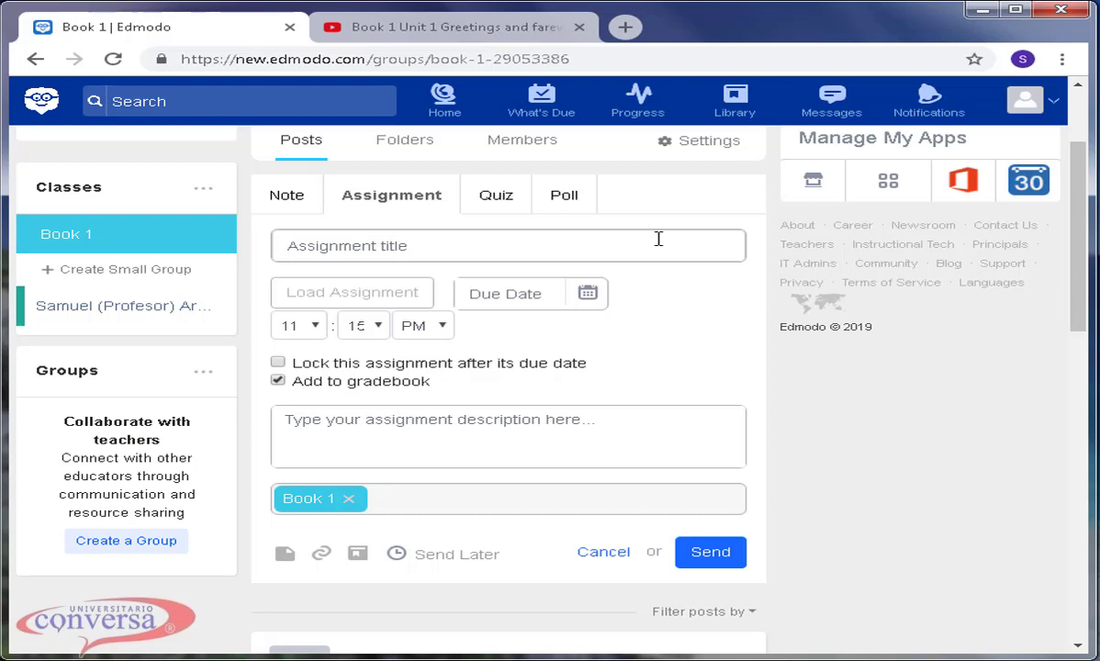
pyautogui.click(501, 197)
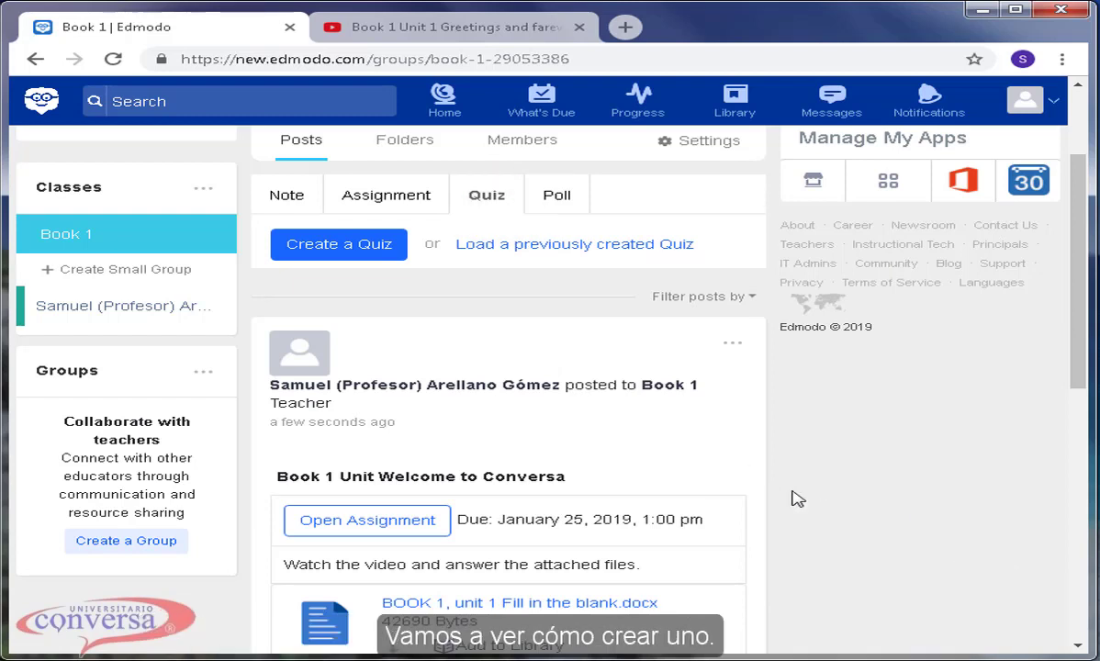
pyautogui.click(347, 256)
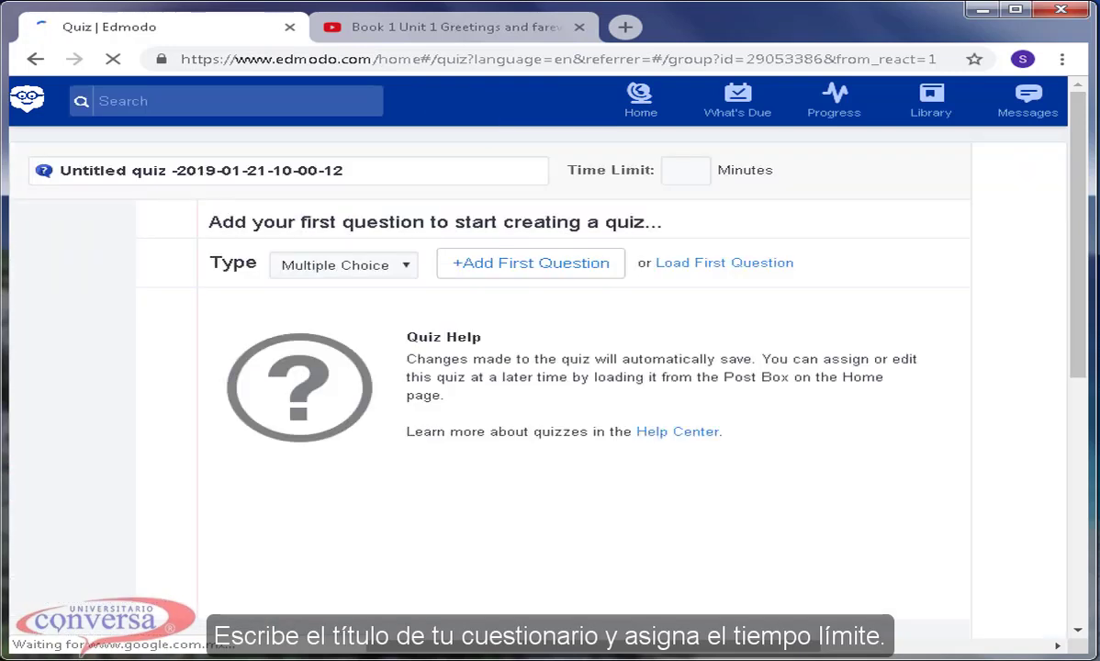
pyautogui.tripleClick(189, 179)
pyautogui.hotkey('ctrl', 'v')
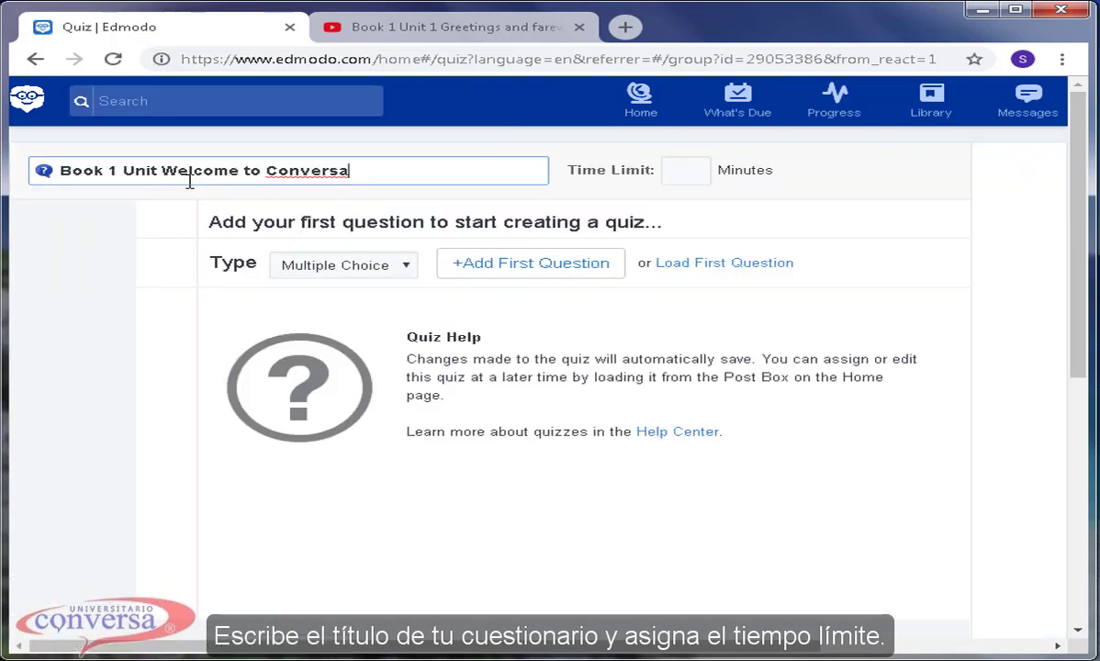
pyautogui.click(687, 176)
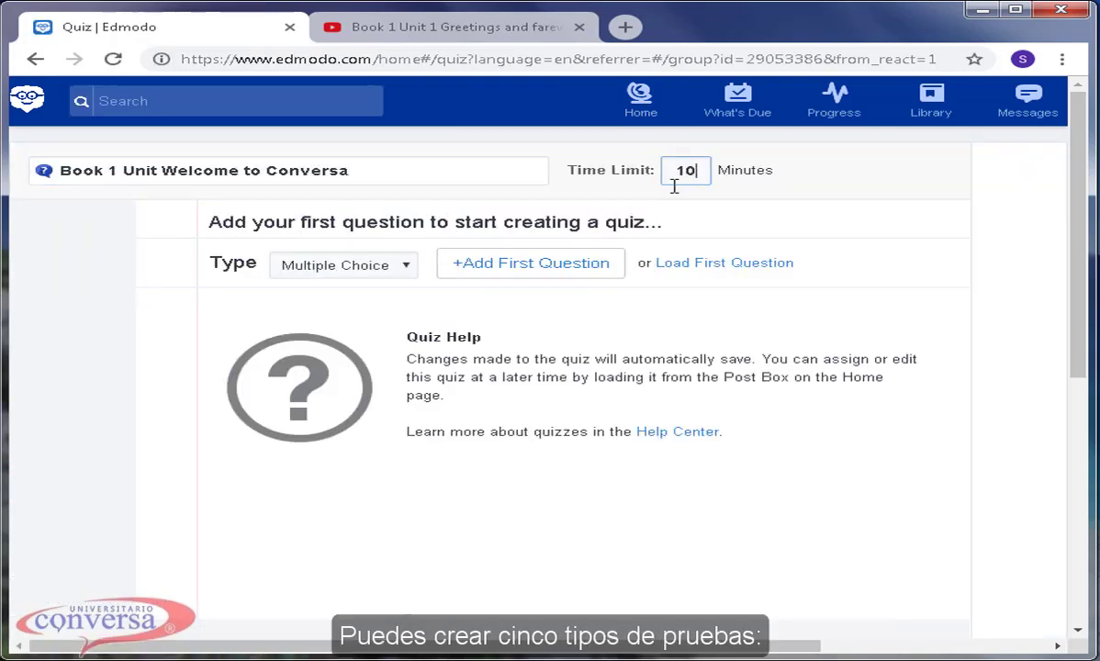
# Step: Add a Multiple Choice first question to the quiz with the prompt "How do you do?"
pyautogui.click(407, 272)
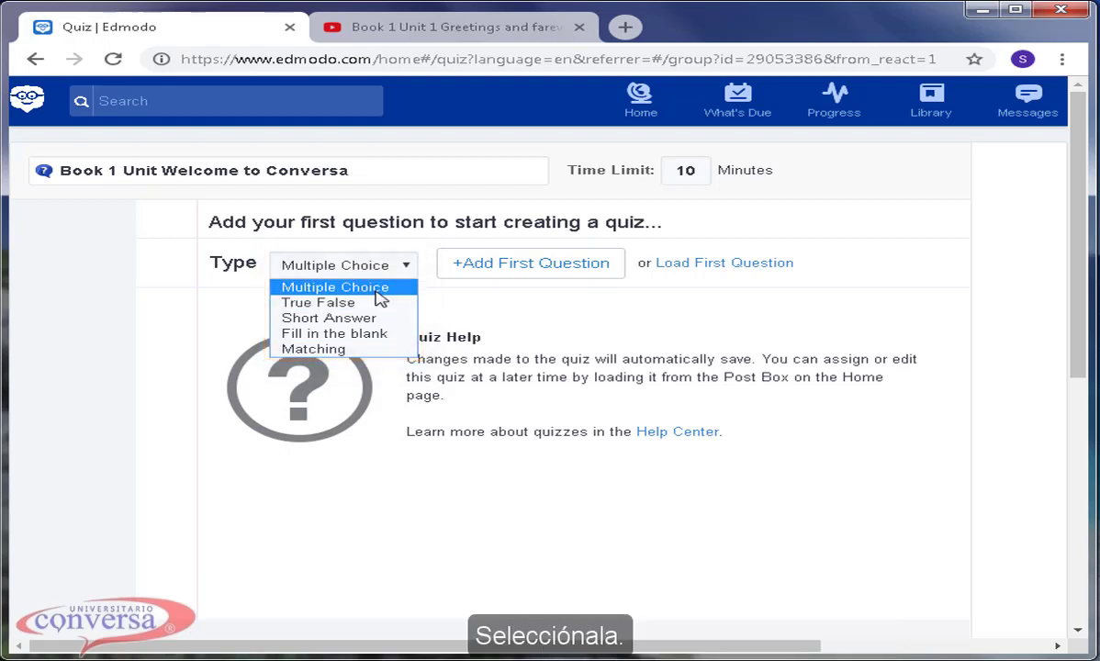
pyautogui.click(376, 292)
pyautogui.click(486, 272)
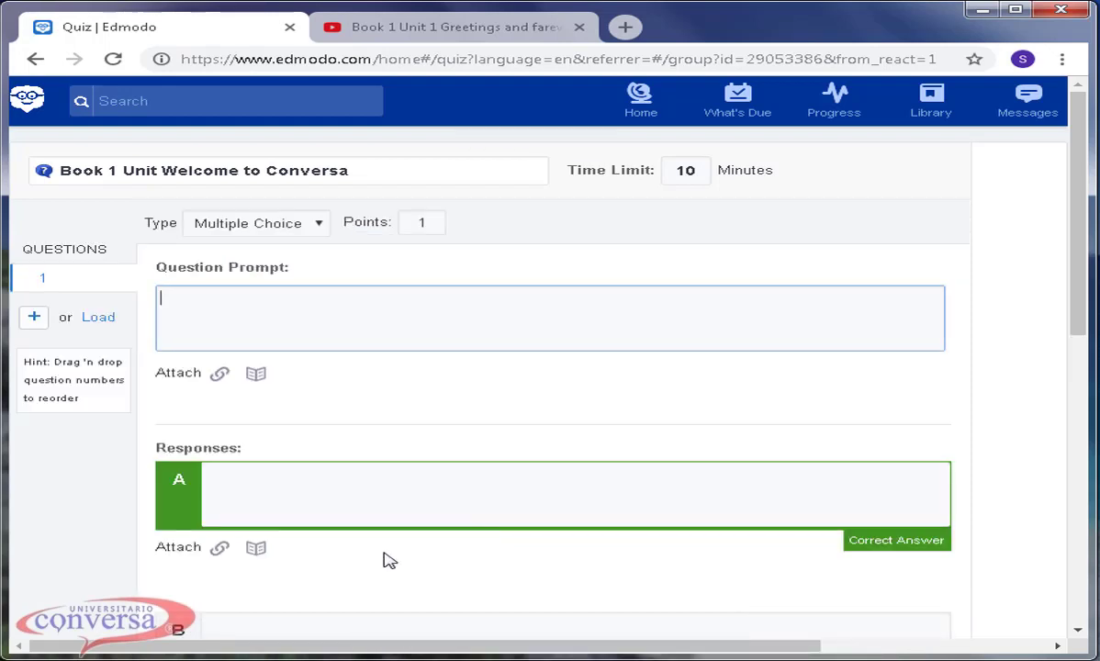
pyautogui.hotkey('alt', 'Tab')
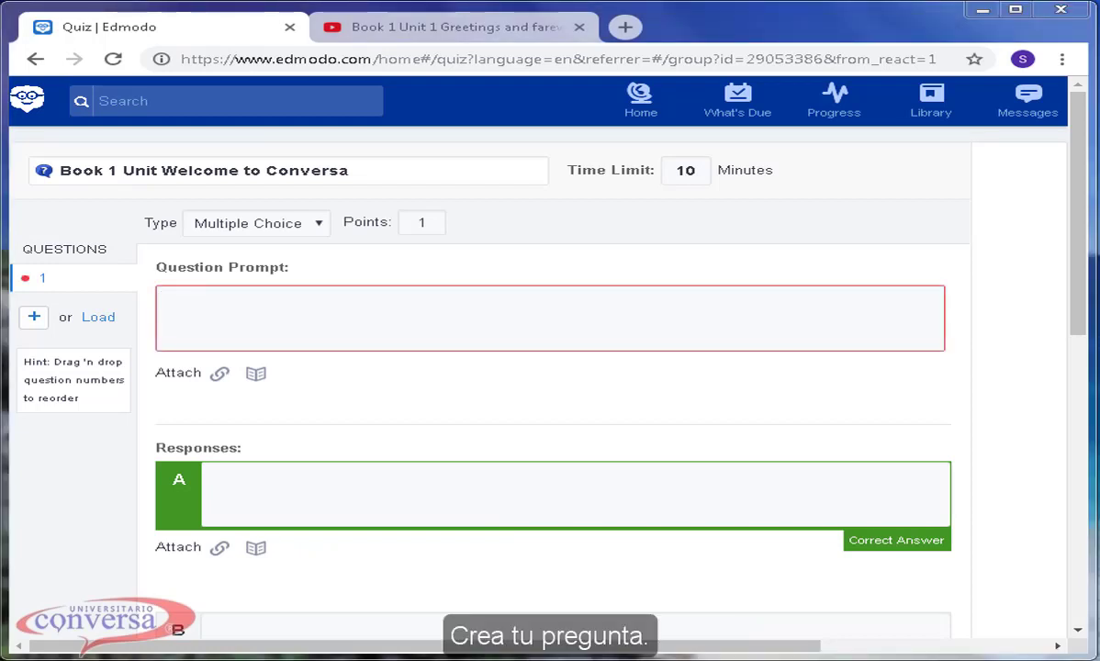
pyautogui.click(314, 321)
pyautogui.write('How do you do?')
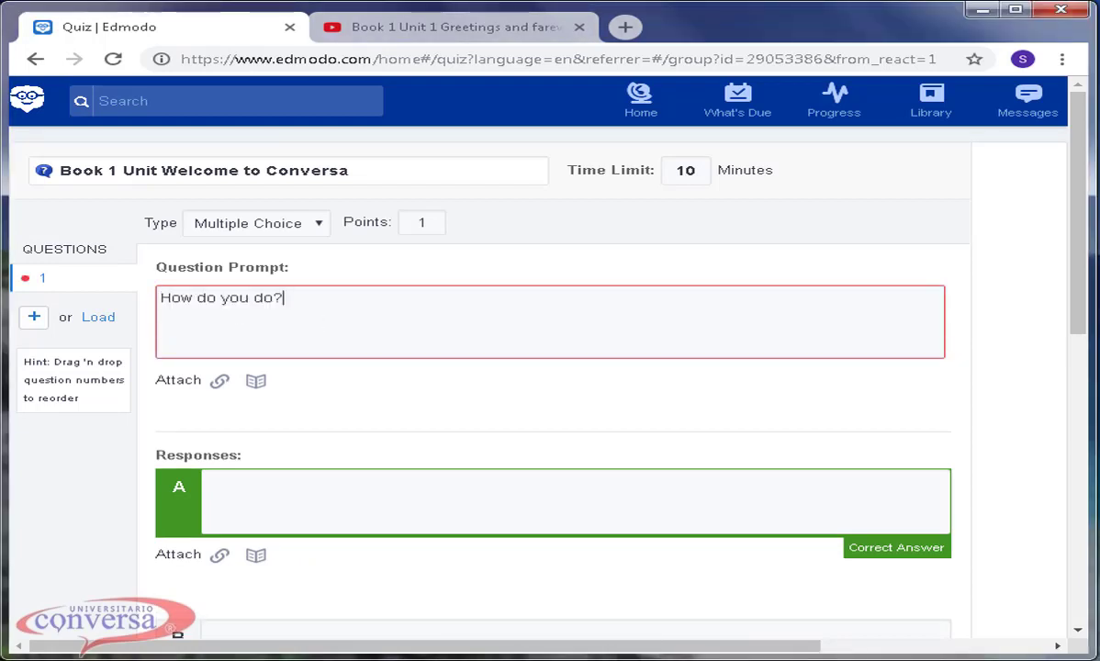
# Step: Enter responses "I am studying.", "I am fine thank you." and "I'm am fine thank you.", and set response B as the correct answer
pyautogui.hotkey('alt', 'Tab')
pyautogui.click(317, 507)
pyautogui.write('I am studying.')
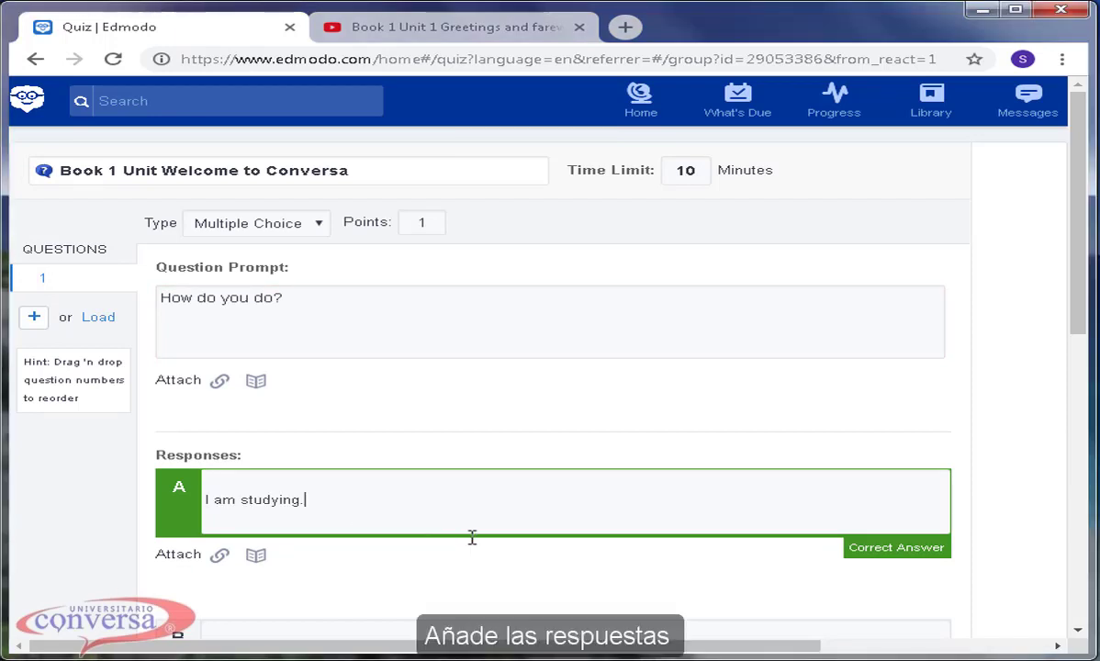
pyautogui.scroll(-3, 471, 536)
pyautogui.click(320, 379)
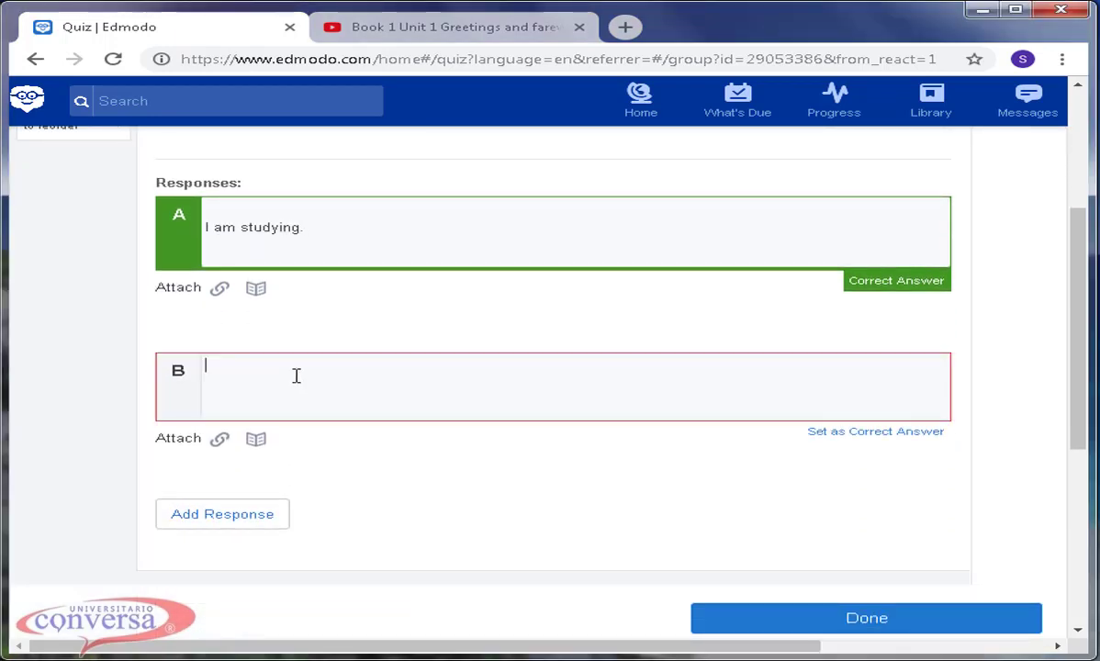
pyautogui.write('I am fine thank you.')
pyautogui.click(246, 530)
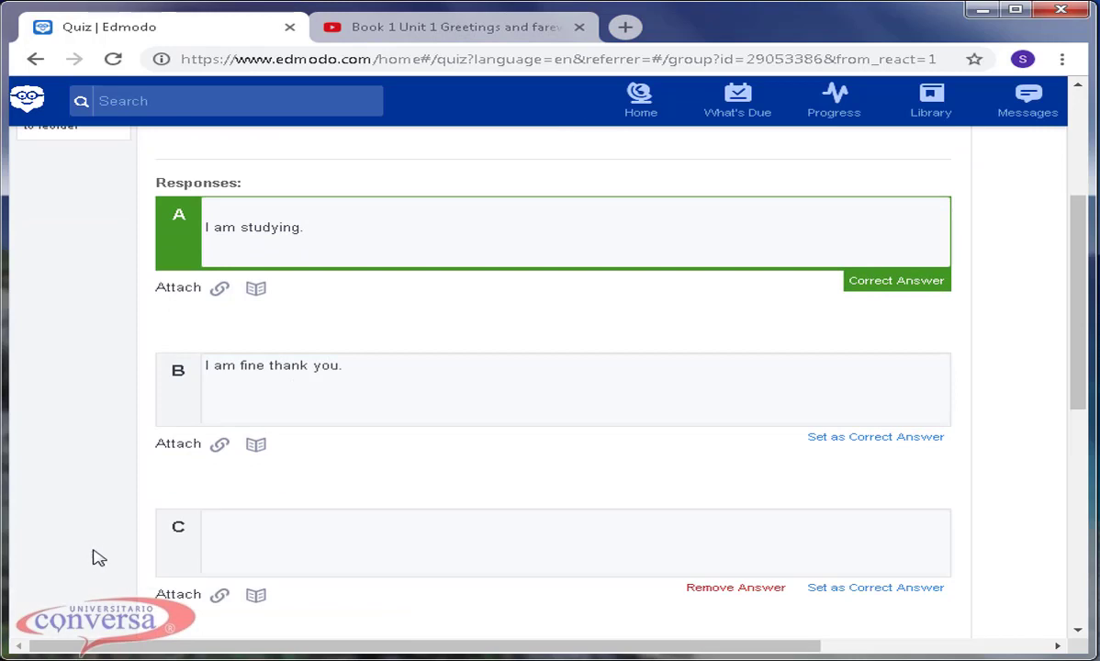
pyautogui.click(302, 557)
pyautogui.write("I'm am fine thank you.")
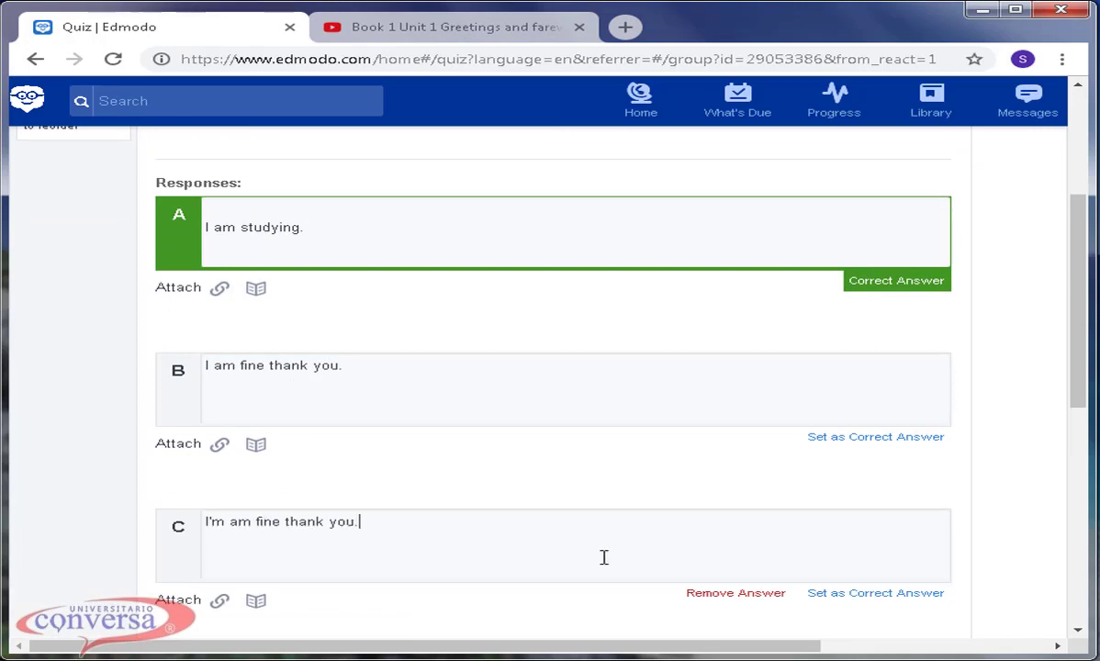
pyautogui.click(502, 390)
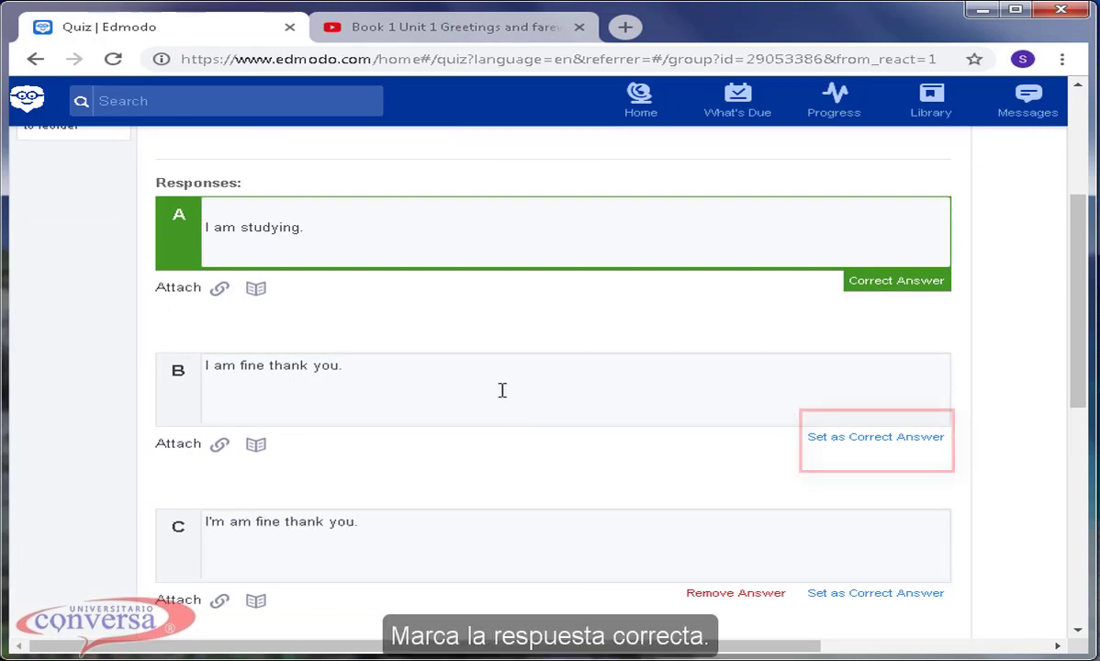
pyautogui.click(917, 446)
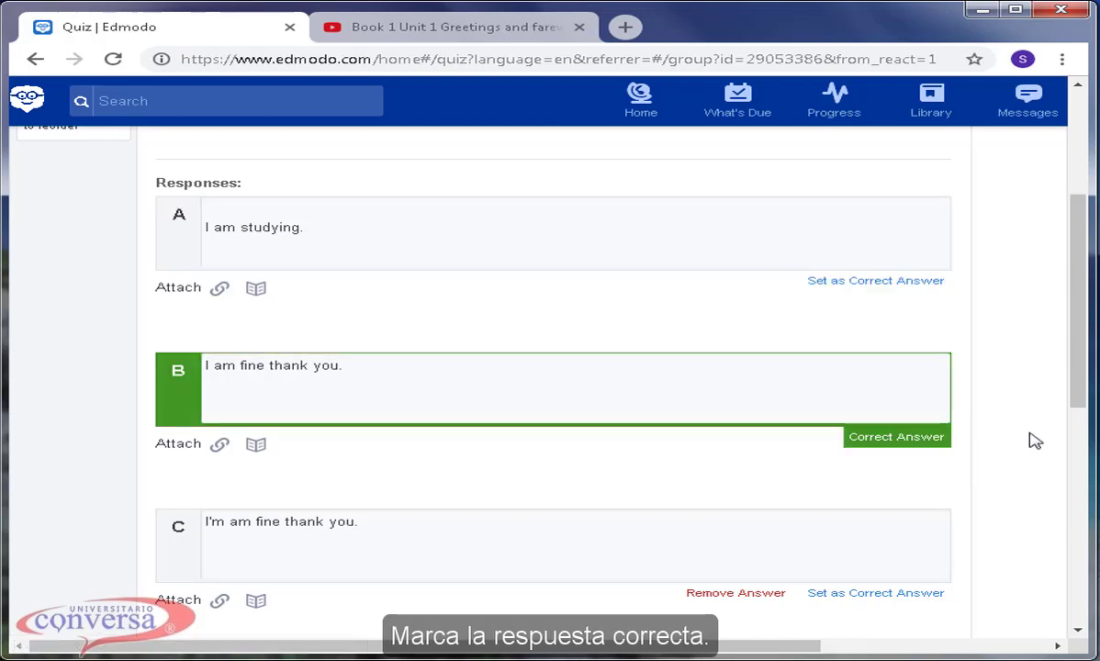
# Step: Add a second question "What is the opposite of small?" with responses Large, Long and Tiny, and finish the quiz
pyautogui.scroll(5, 116, 484)
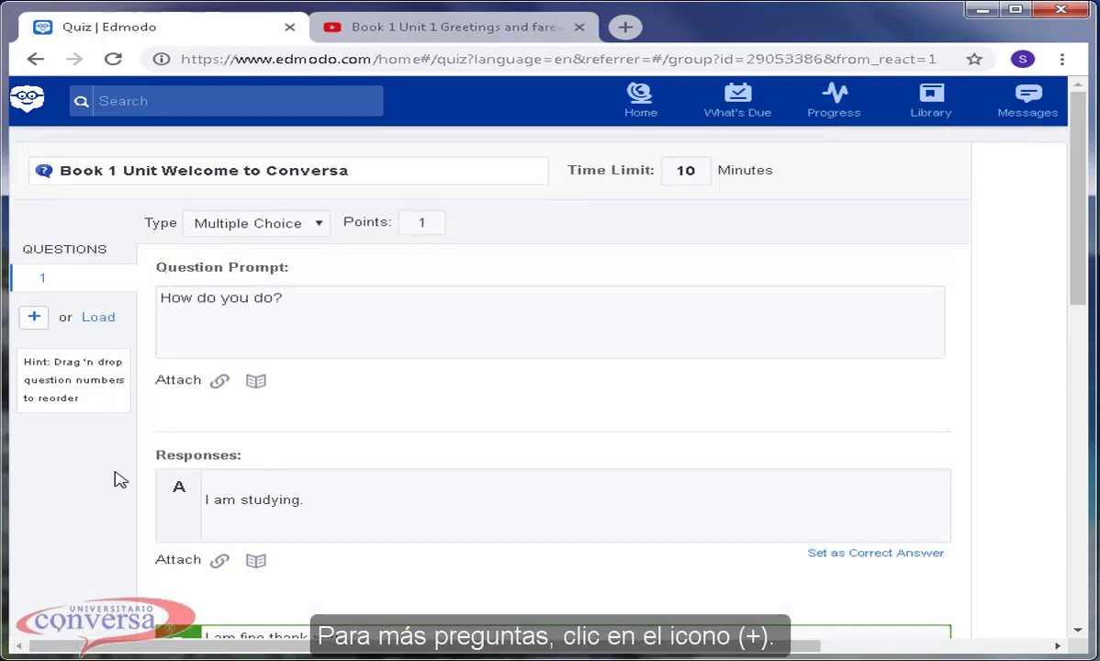
pyautogui.click(34, 317)
pyautogui.click(324, 314)
pyautogui.write('What is the opposite of small?')
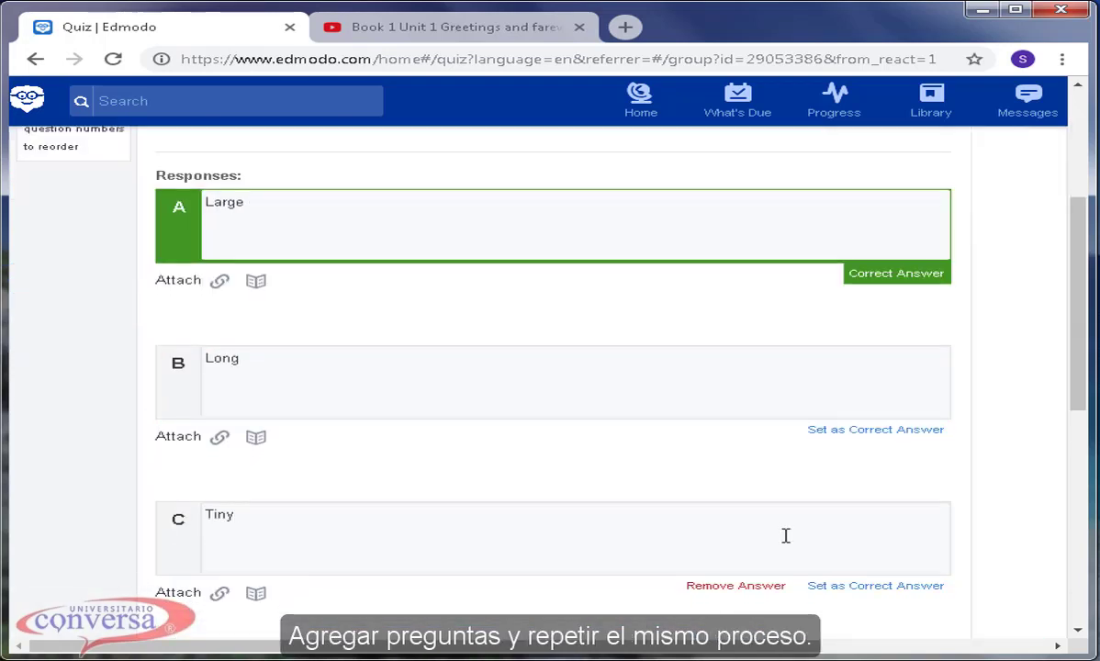
pyautogui.scroll(-4, 774, 537)
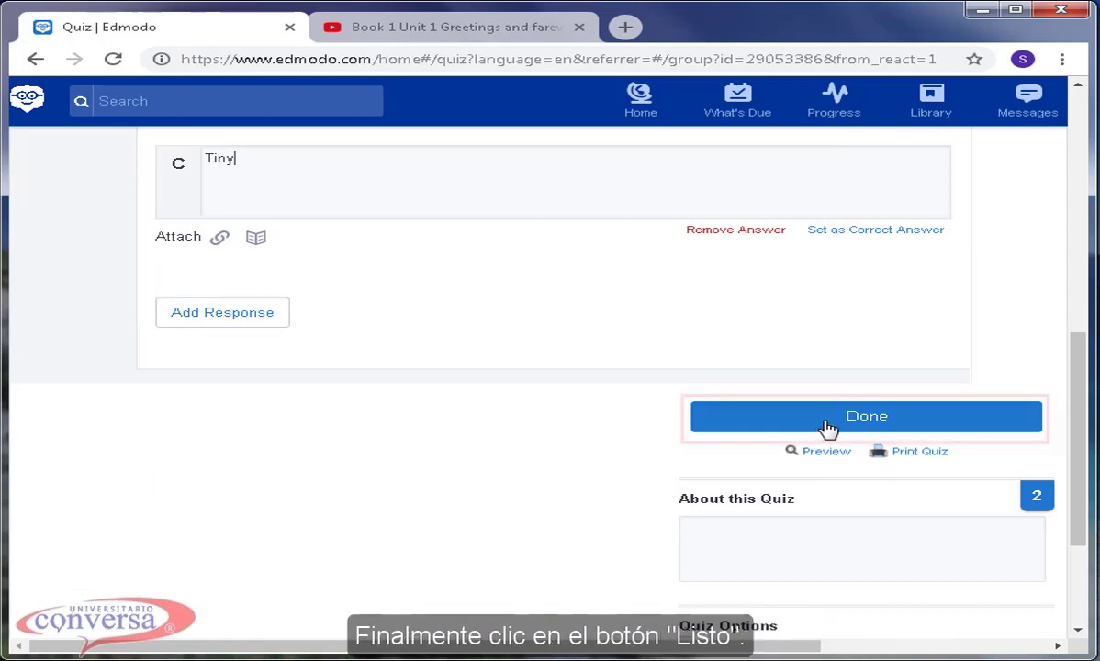
pyautogui.click(827, 422)
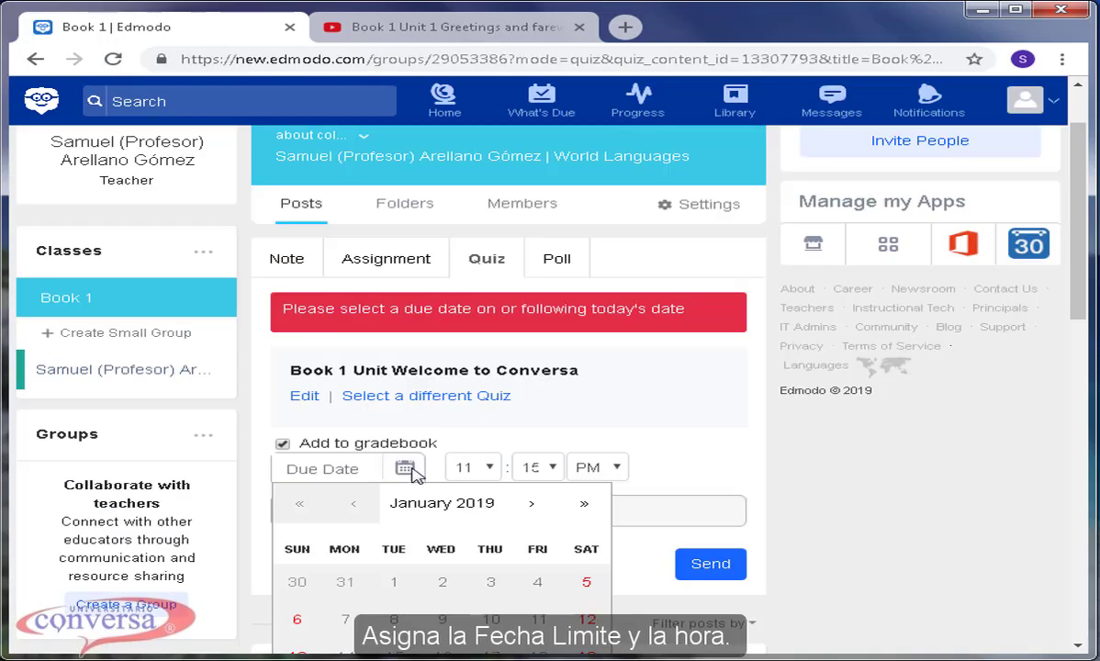
# Step: Set the quiz's due date to 01/25/2019 at 1:00 PM and send it to Book 1
pyautogui.scroll(-3, 417, 561)
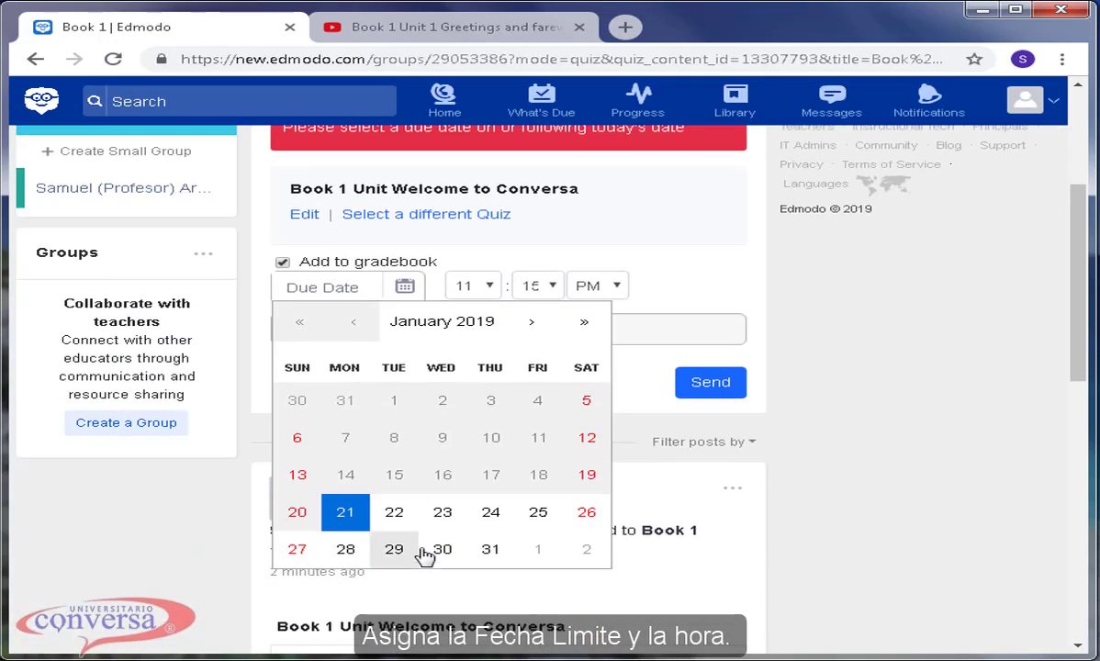
pyautogui.click(540, 514)
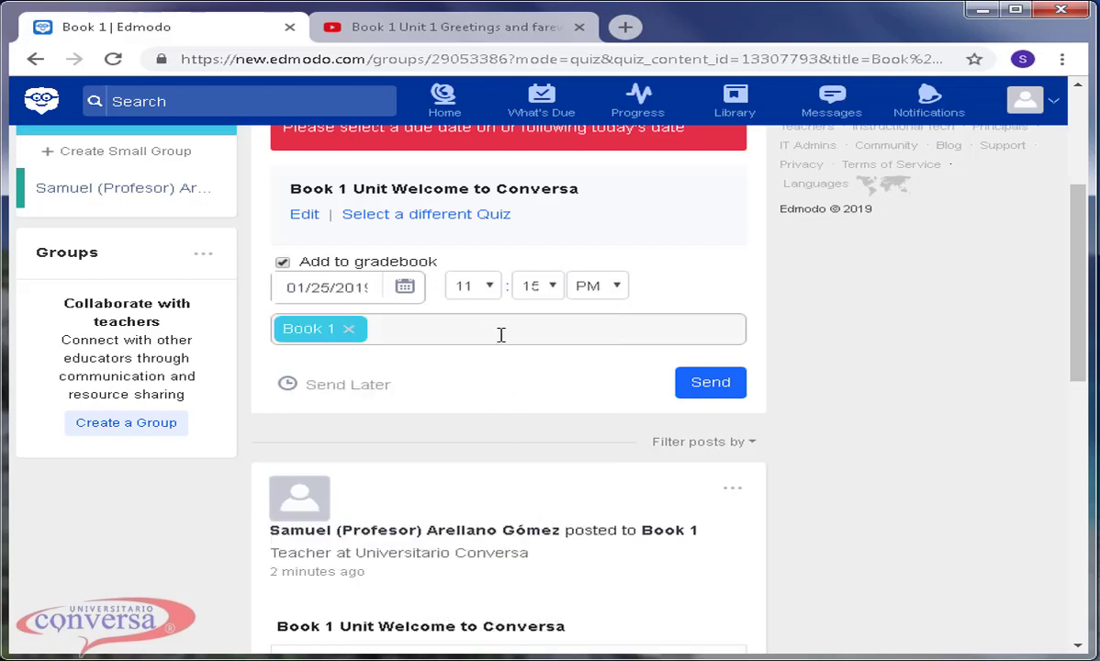
pyautogui.click(477, 286)
pyautogui.click(464, 313)
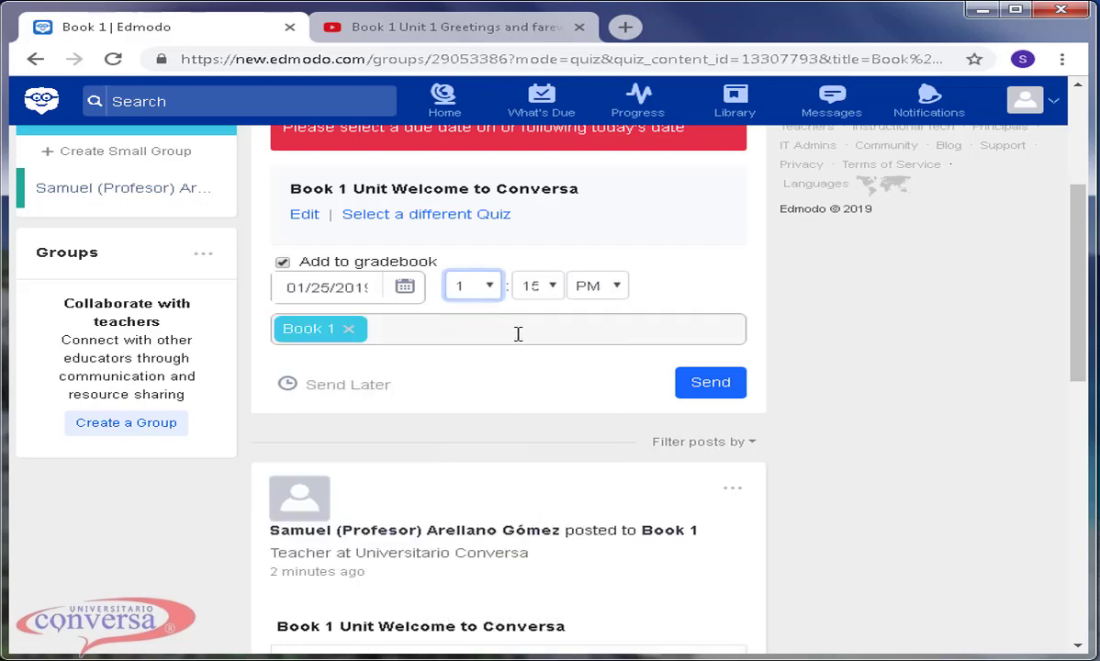
pyautogui.click(539, 286)
pyautogui.click(529, 304)
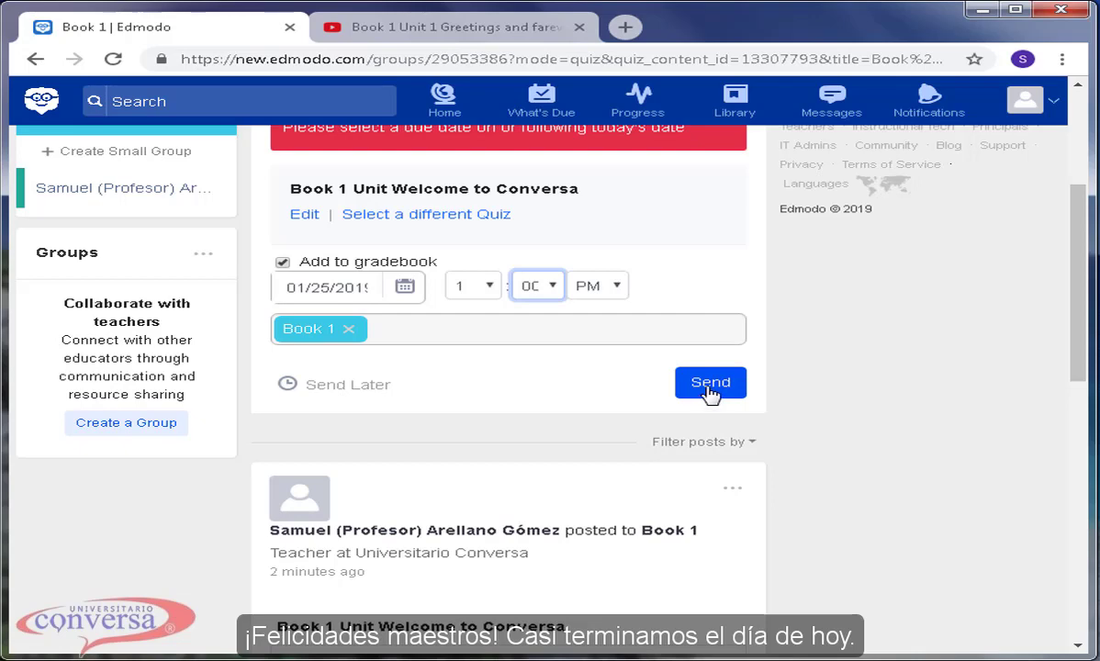
pyautogui.click(710, 384)
pyautogui.scroll(2, 963, 575)
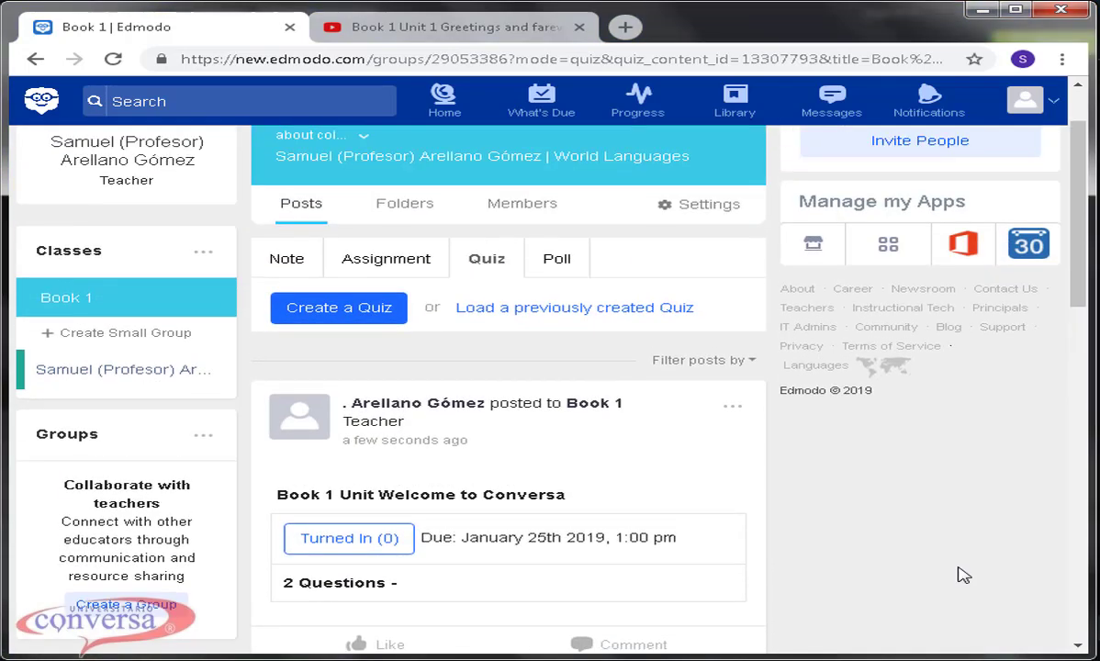
# Step: Create a poll asking "What would like to do this Friday?" with the answers "Karaoke class." and "Conversational Club"
pyautogui.click(562, 260)
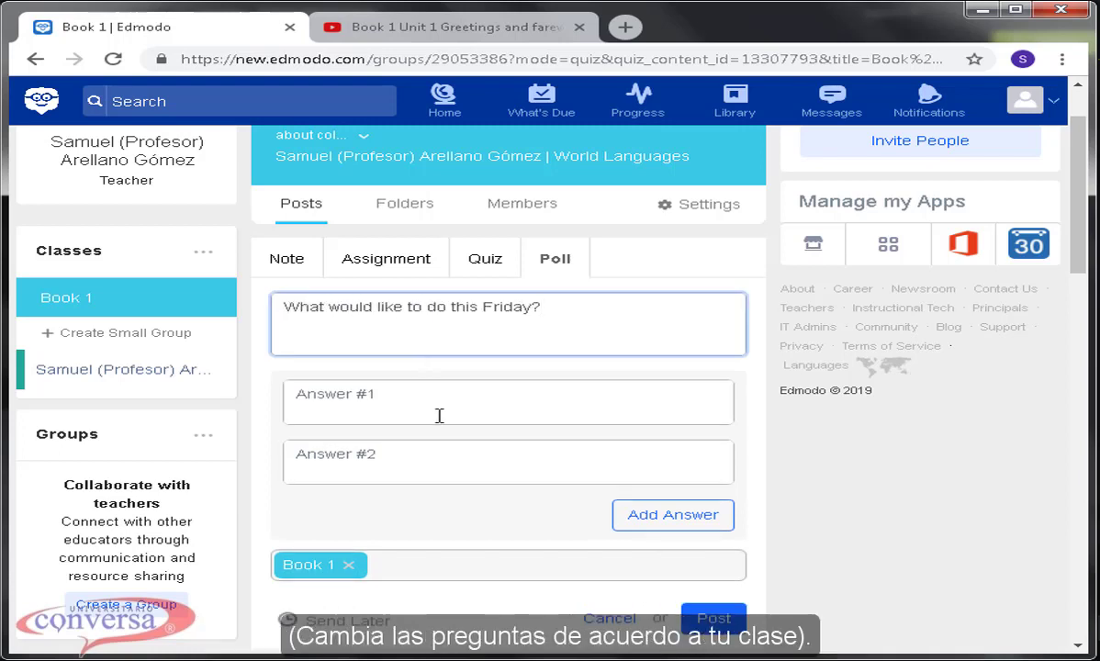
pyautogui.click(424, 402)
pyautogui.write('Karaoke class.')
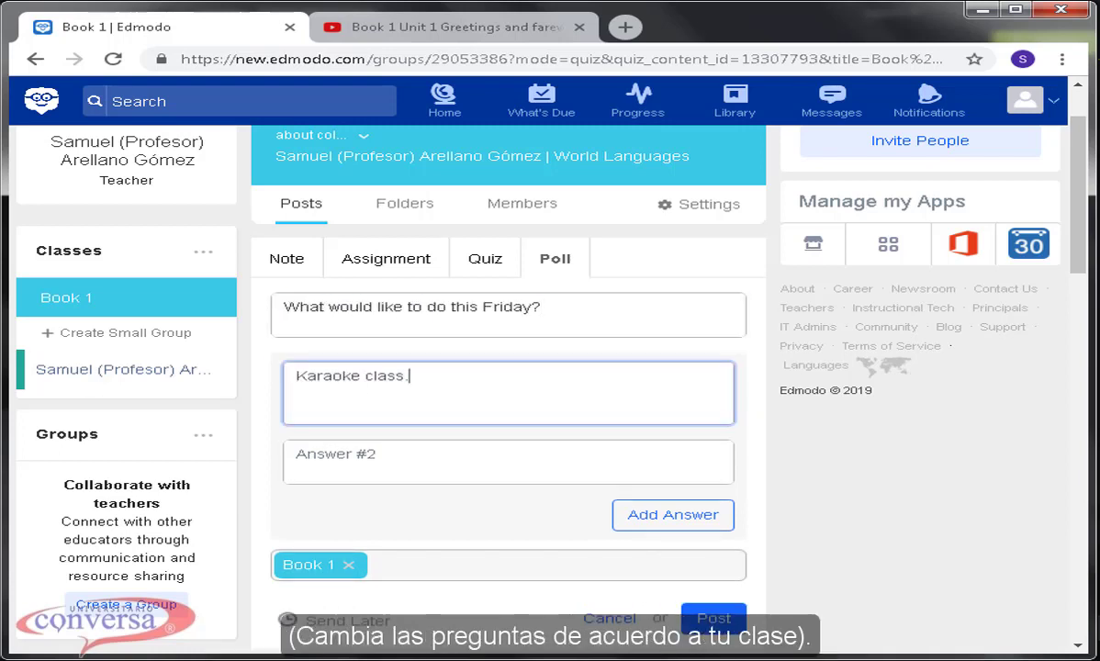
pyautogui.click(349, 444)
pyautogui.write('Conversational Club')
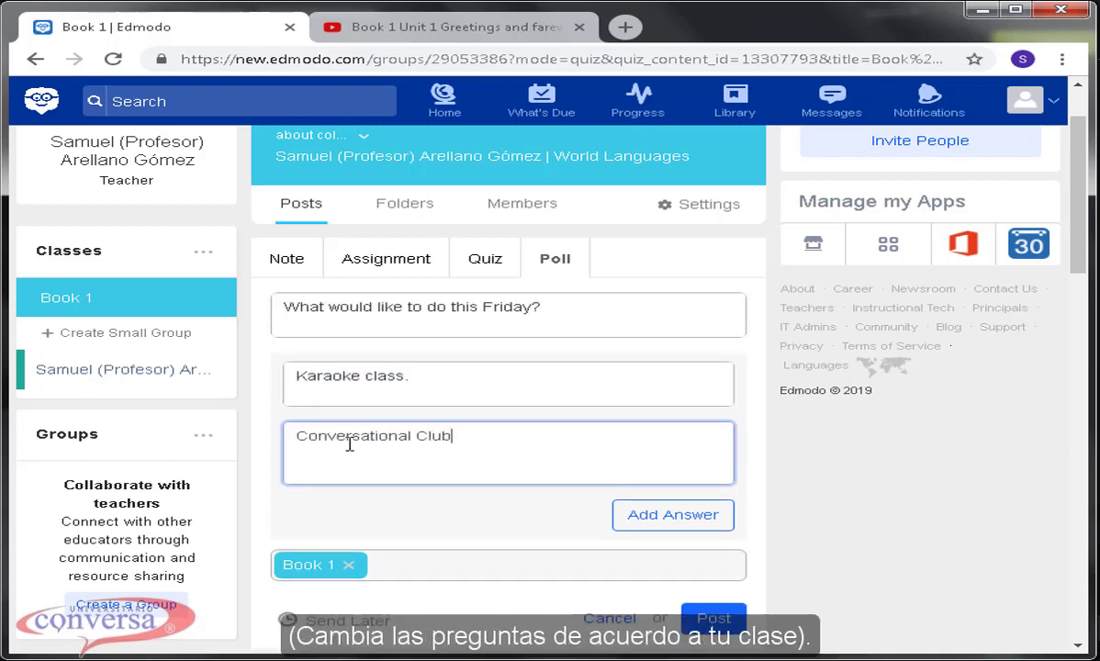
# Step: Add a third poll answer "Marriage is outdated." and post the poll to Book 1
pyautogui.click(679, 514)
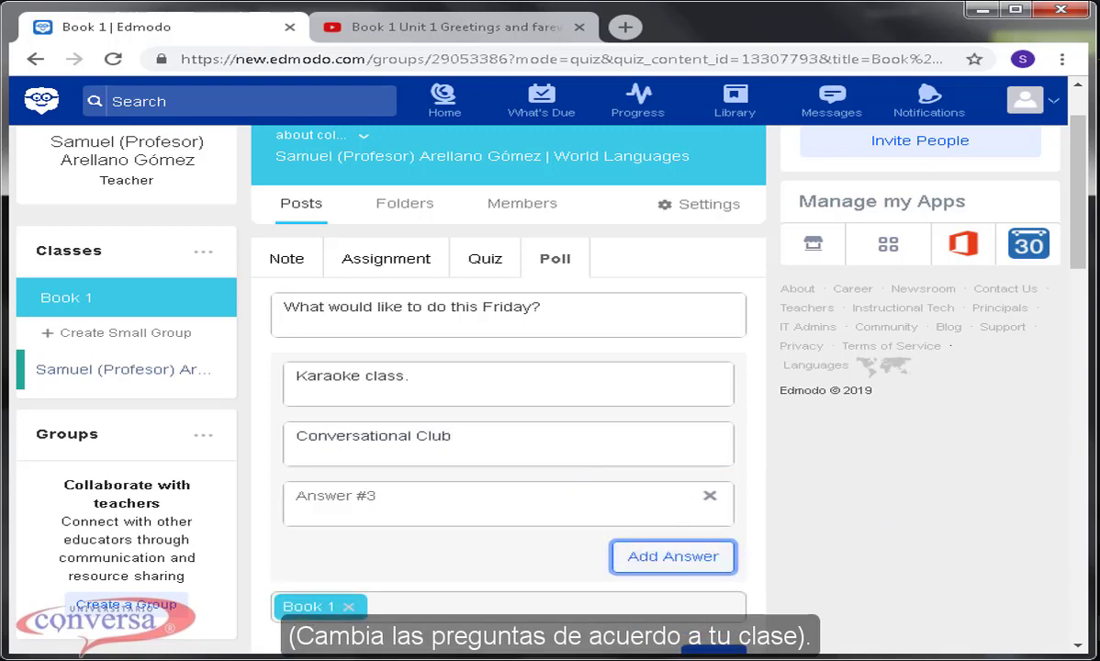
pyautogui.click(364, 502)
pyautogui.write('Marriage is outdated.')
pyautogui.scroll(-1, 830, 542)
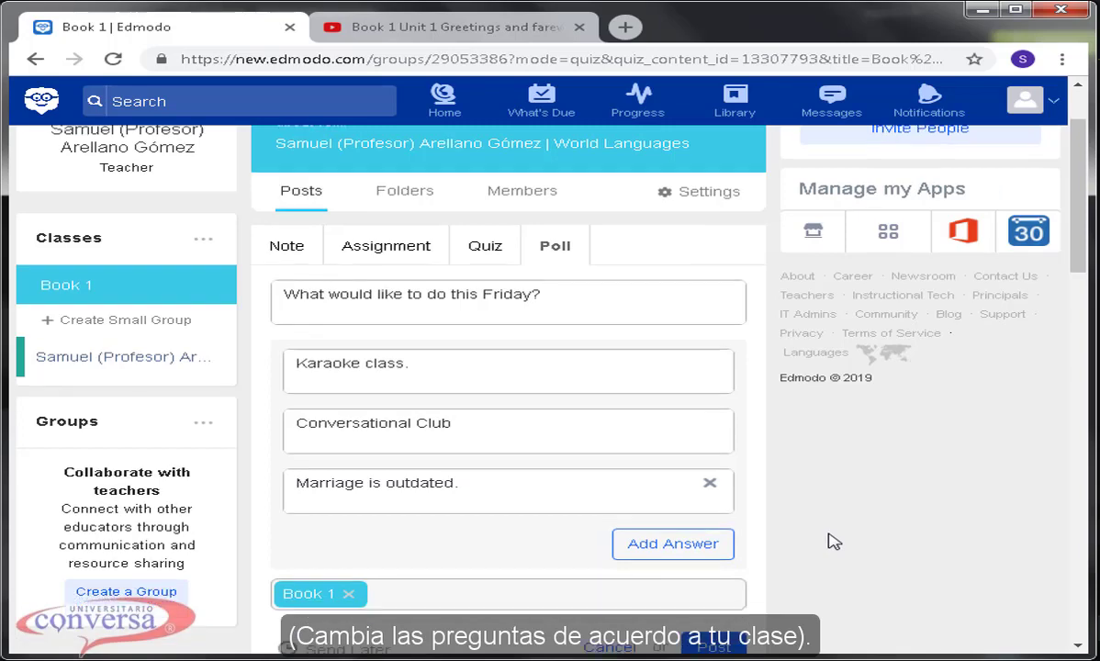
pyautogui.scroll(-3, 830, 542)
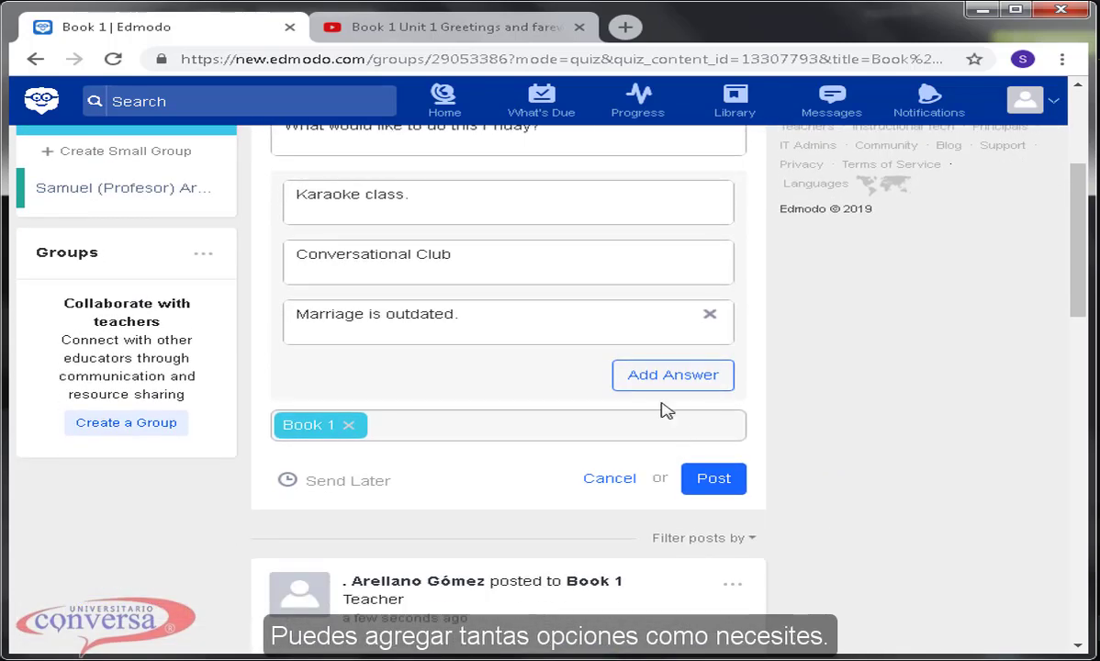
pyautogui.scroll(2, 905, 510)
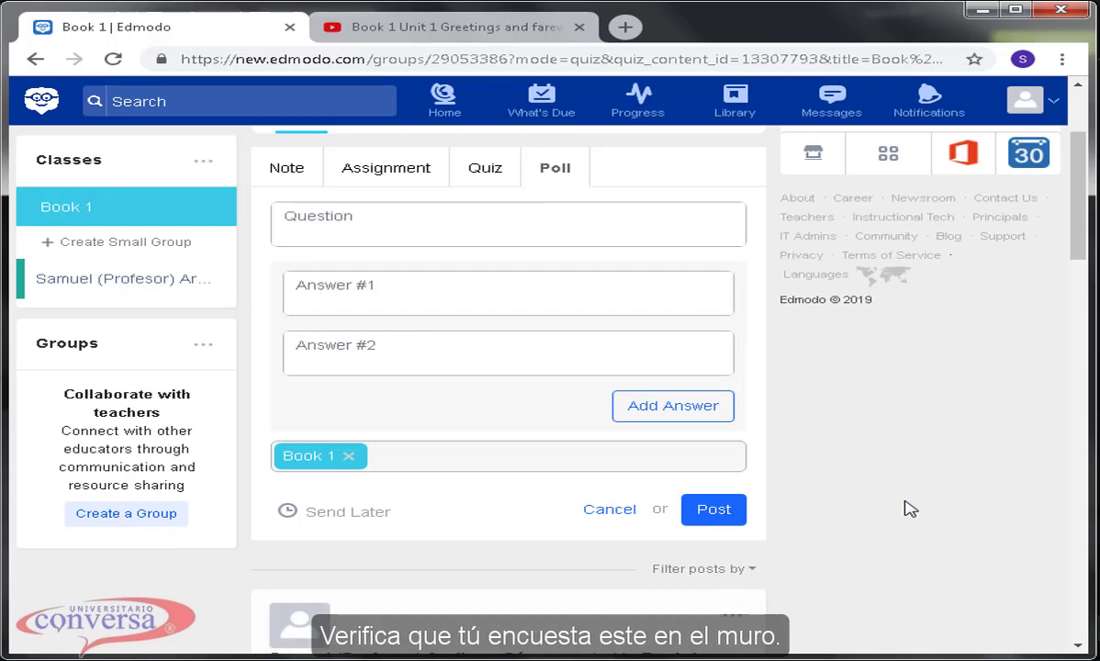
pyautogui.scroll(-4, 909, 509)
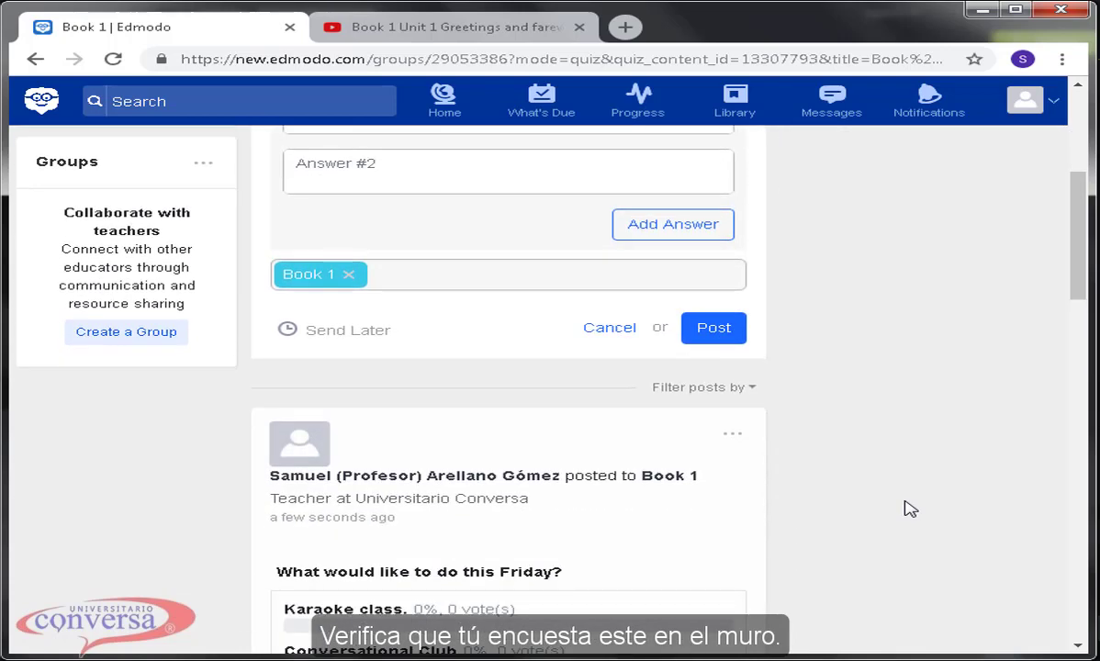